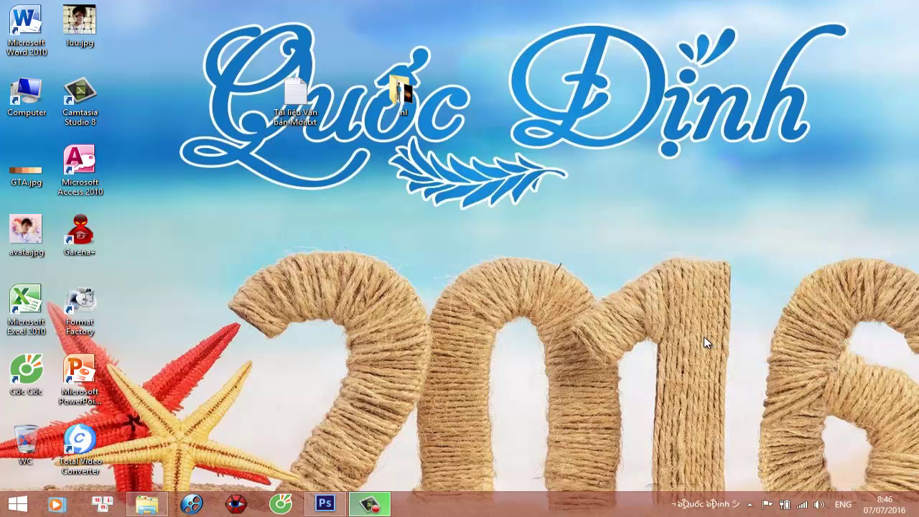
- Create a new blank document 960 × 1265 px at 72 pixels/inch
left_click(330, 502)
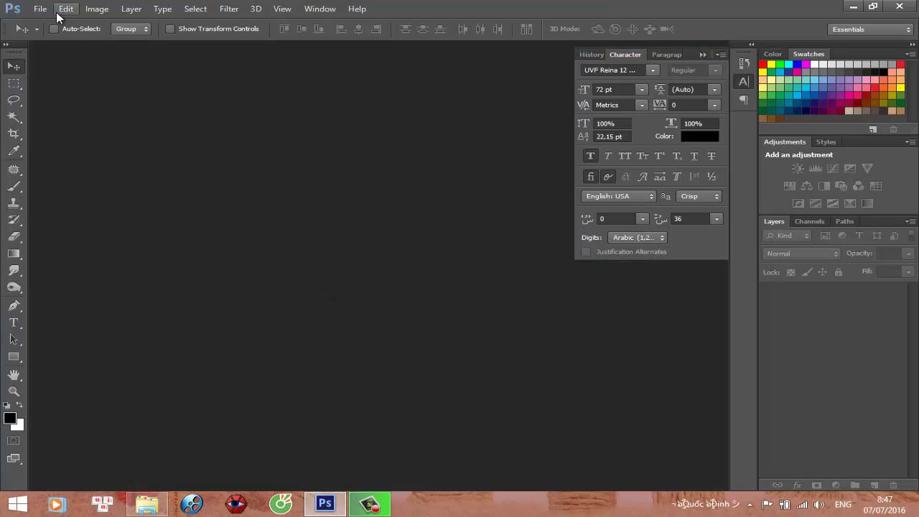
left_click(40, 9)
left_click(50, 23)
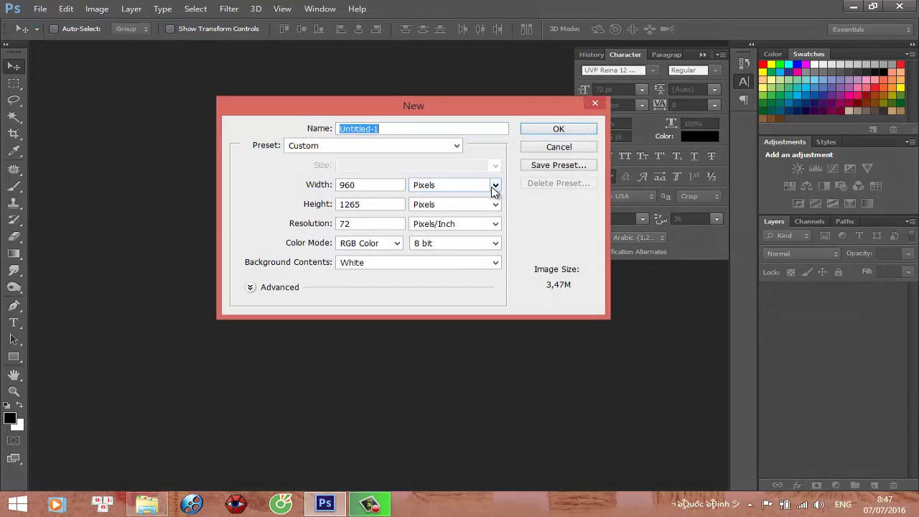
double_click(347, 185)
double_click(385, 205)
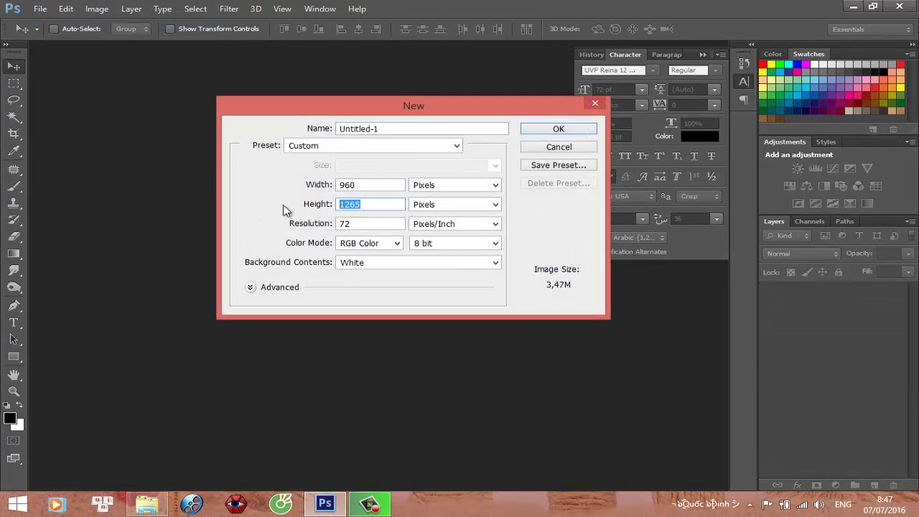
double_click(334, 223)
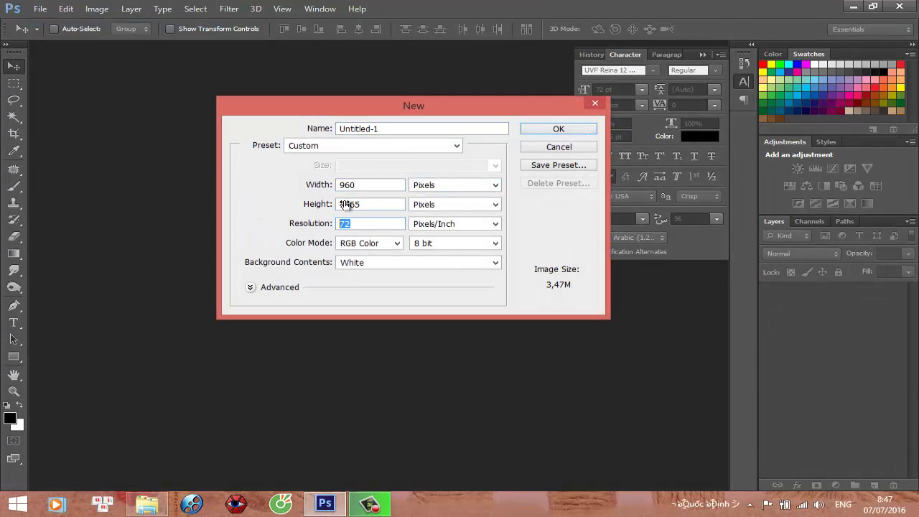
left_click(571, 130)
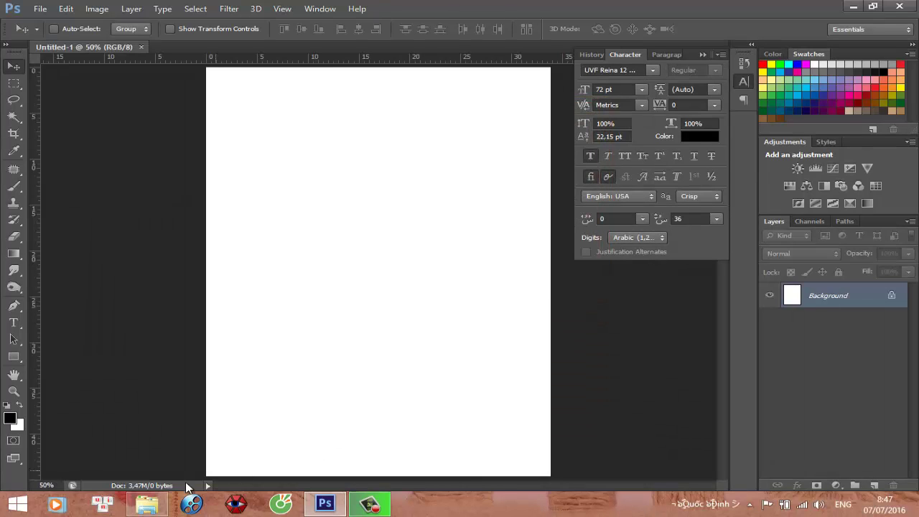
- Place duong.png and troi.jpg from the nl folder as layers, hiding troi
left_click(147, 505)
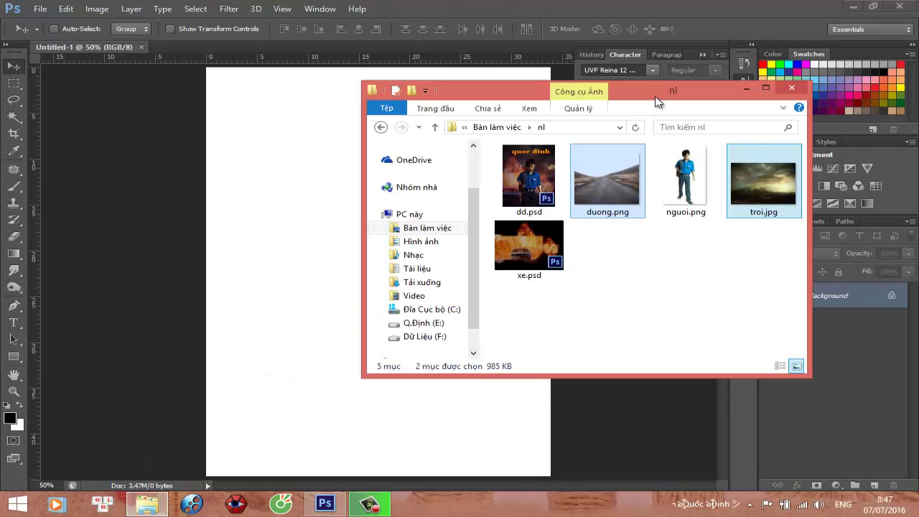
left_click_drag(657, 96, 697, 81)
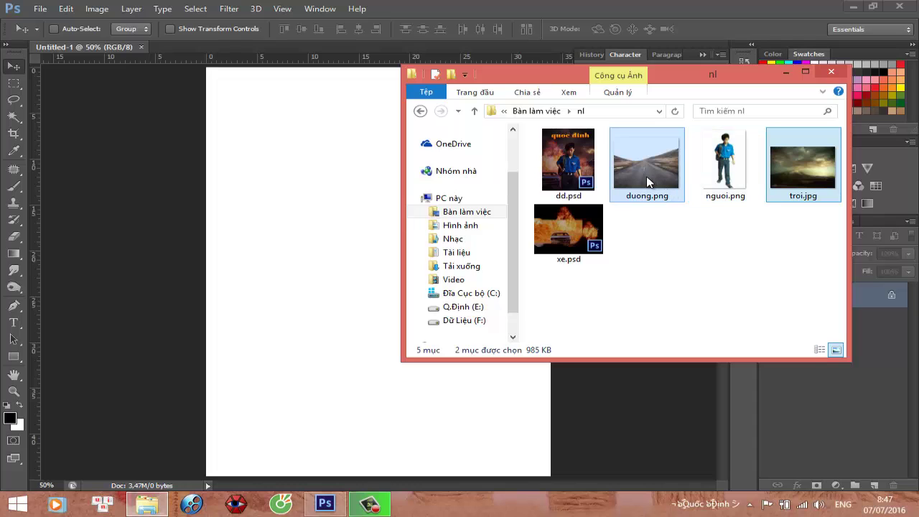
left_click_drag(670, 195, 301, 307)
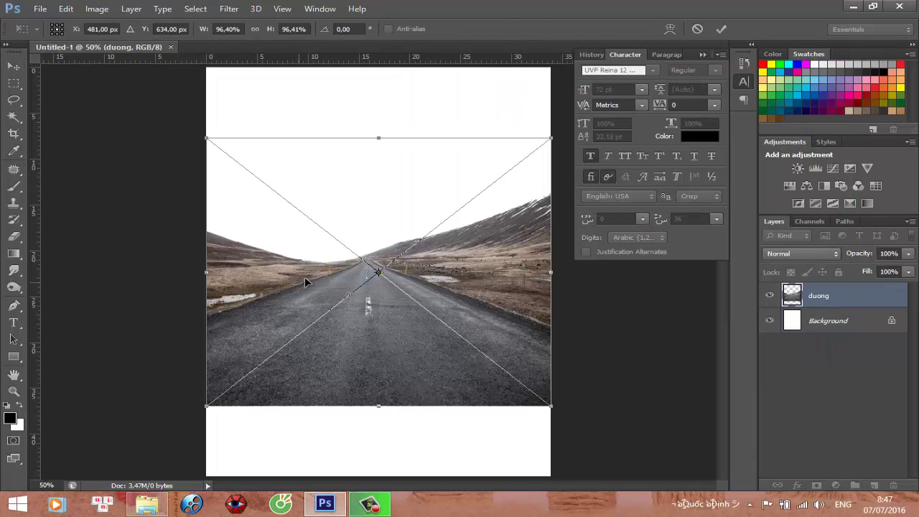
key("Return")
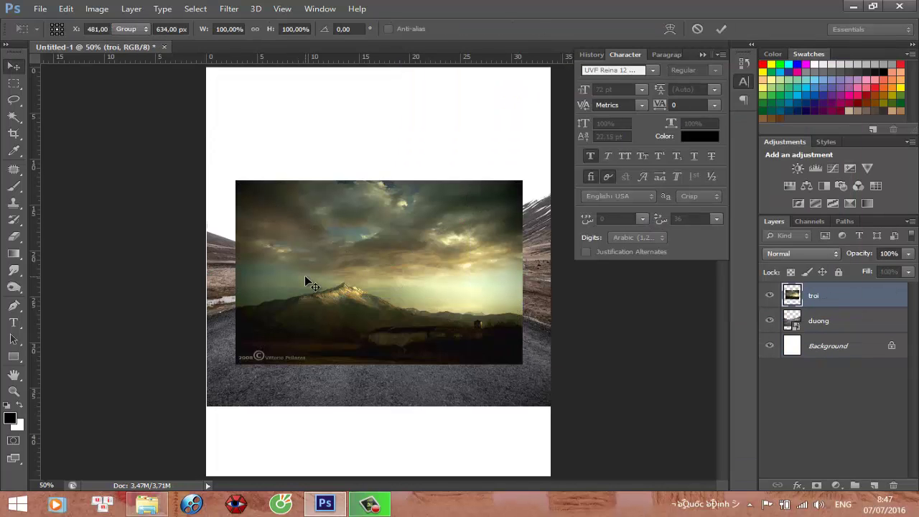
key("Return")
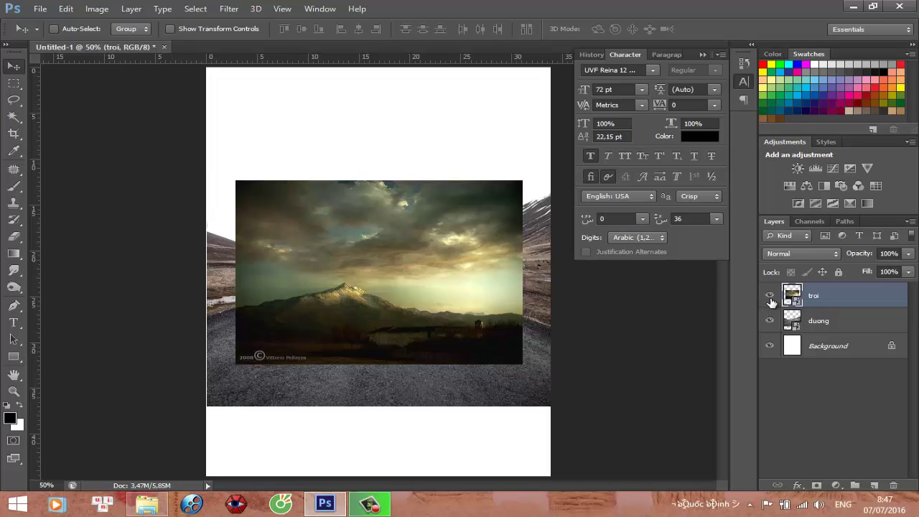
left_click(770, 296)
left_click(814, 323)
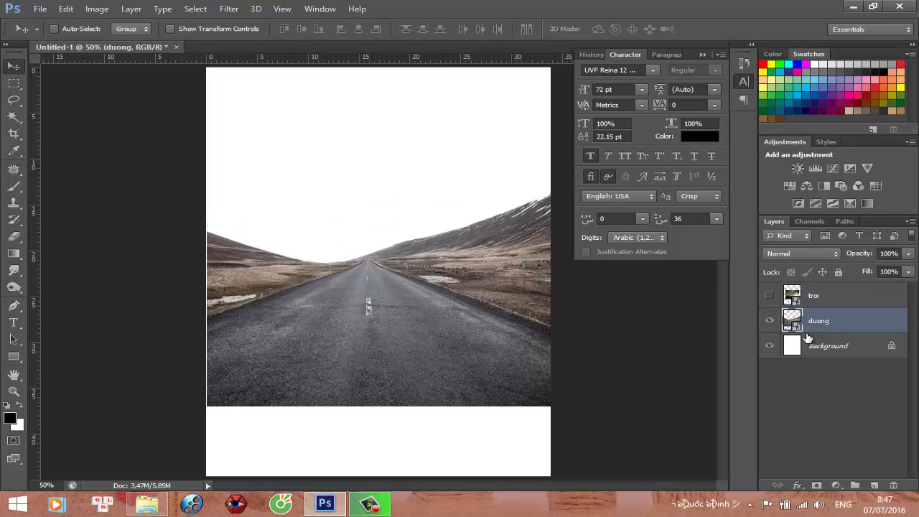
- Rasterize the duong road layer and move it lower on the canvas
right_click(828, 323)
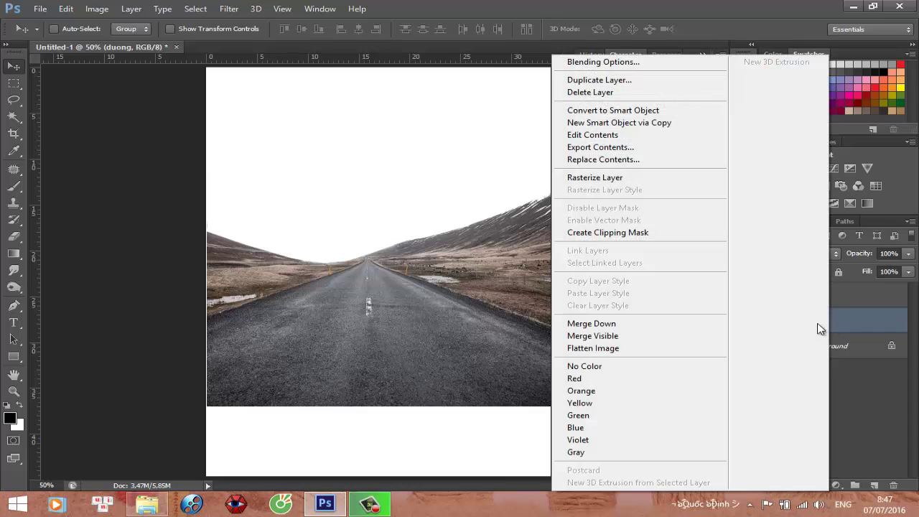
left_click(597, 181)
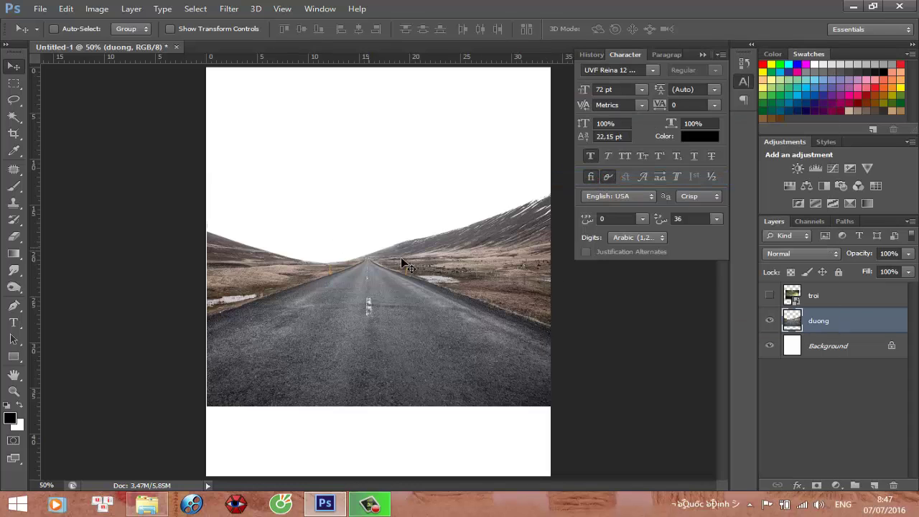
left_click_drag(401, 258, 399, 327)
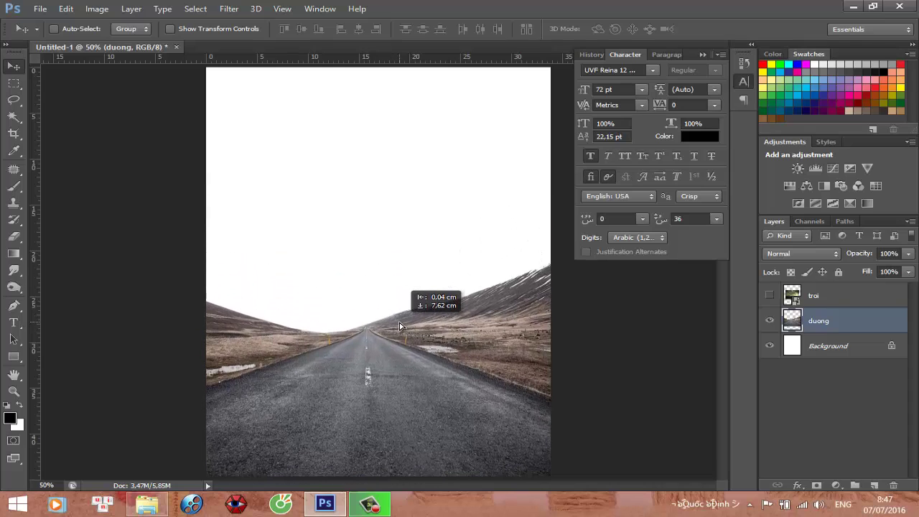
- Show and rasterize the troi sky layer, then stack it below duong
left_click(769, 296)
left_click(819, 296)
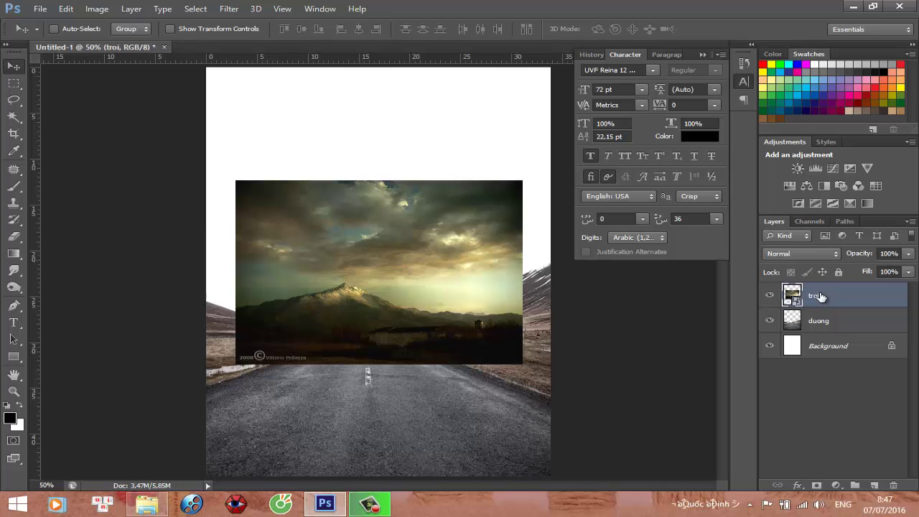
right_click(817, 299)
left_click(600, 178)
left_click_drag(818, 299, 821, 326)
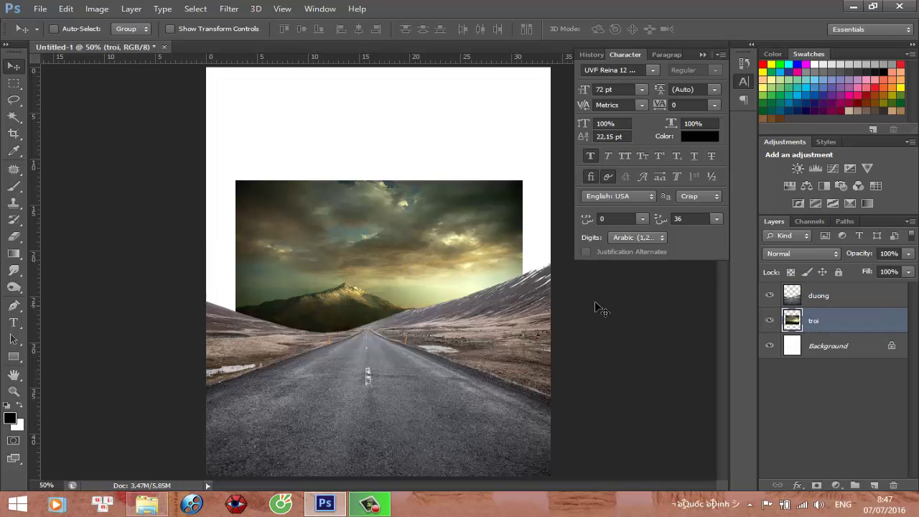
- Scale the troi sky layer to about 191% × 281% so it fills the canvas
key("ctrl+t")
key("ctrl+t")
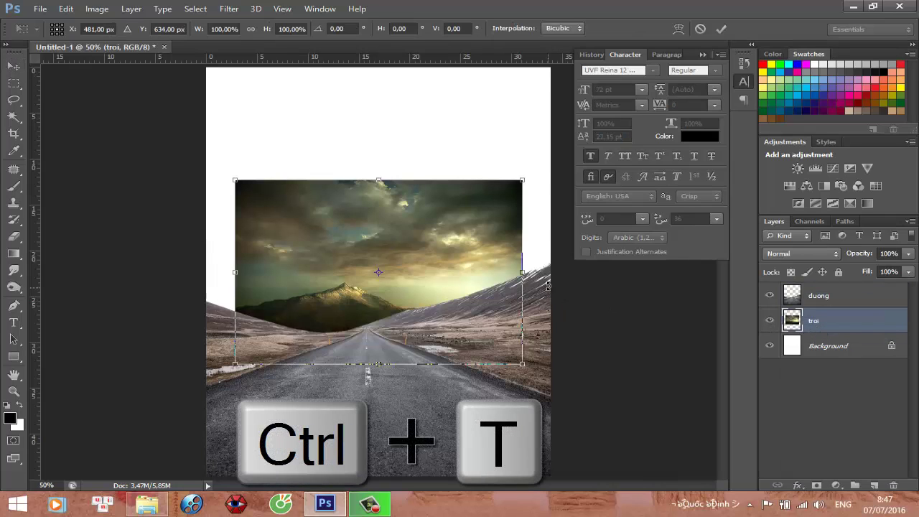
left_click_drag(527, 176, 629, 52)
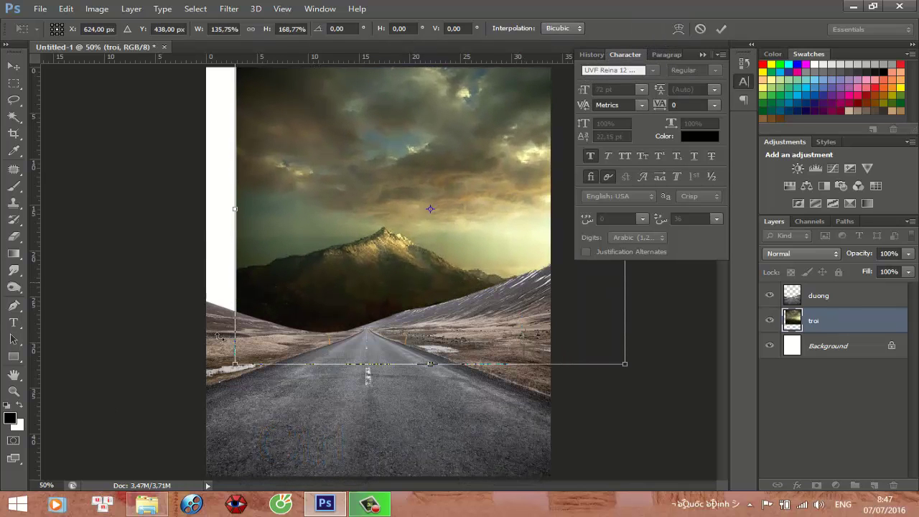
mouse_move(235, 365)
left_mouse_down()
mouse_move(129, 513)
mouse_move(159, 472)
left_mouse_up()
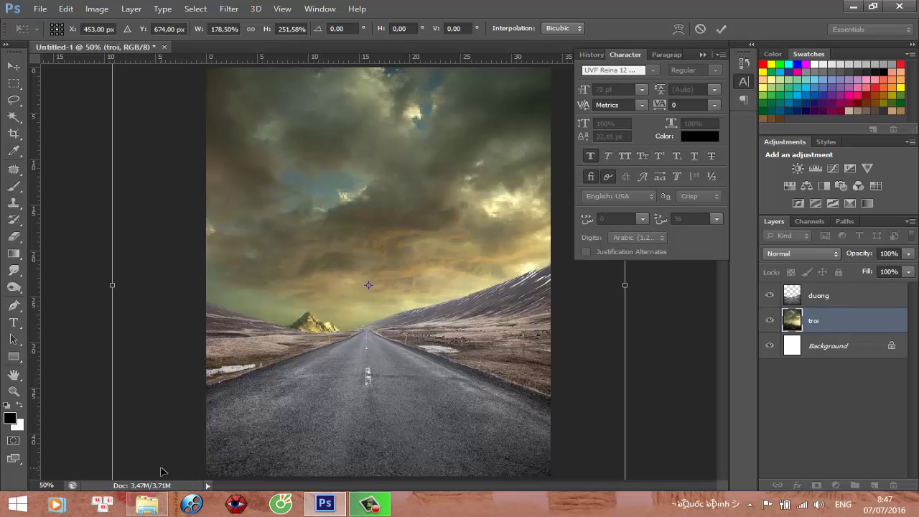
key("ctrl+minus")
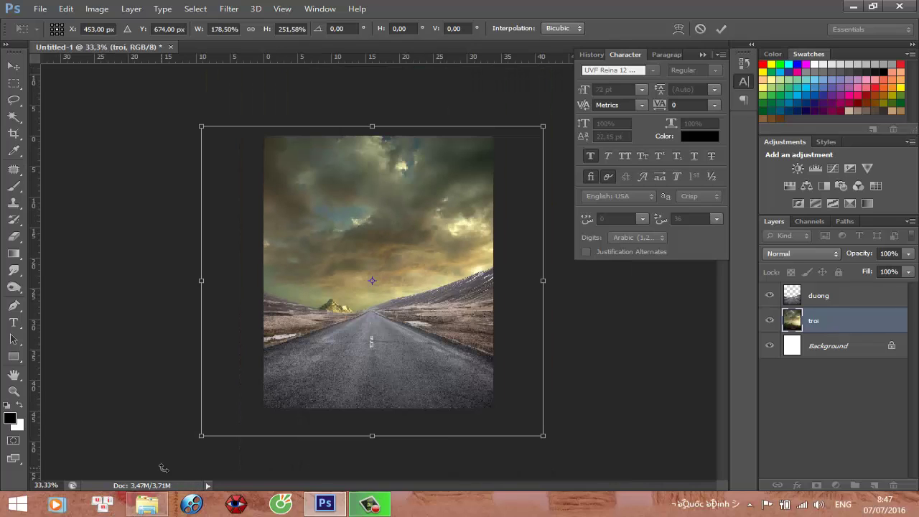
left_click_drag(202, 439, 180, 473)
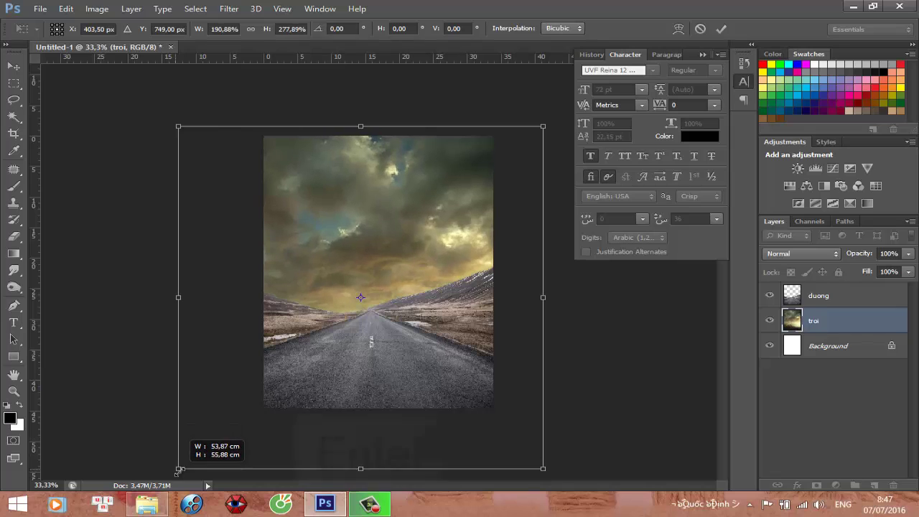
key("Return")
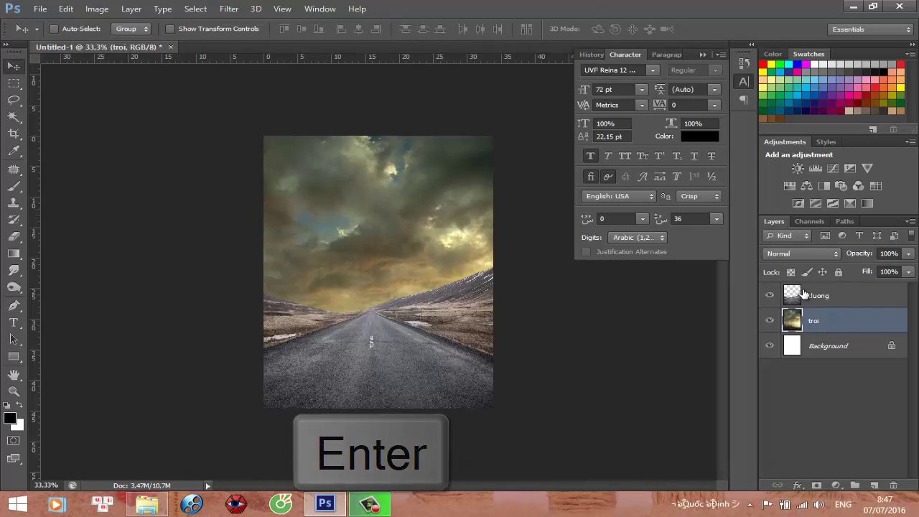
left_click(804, 295)
left_click(841, 324)
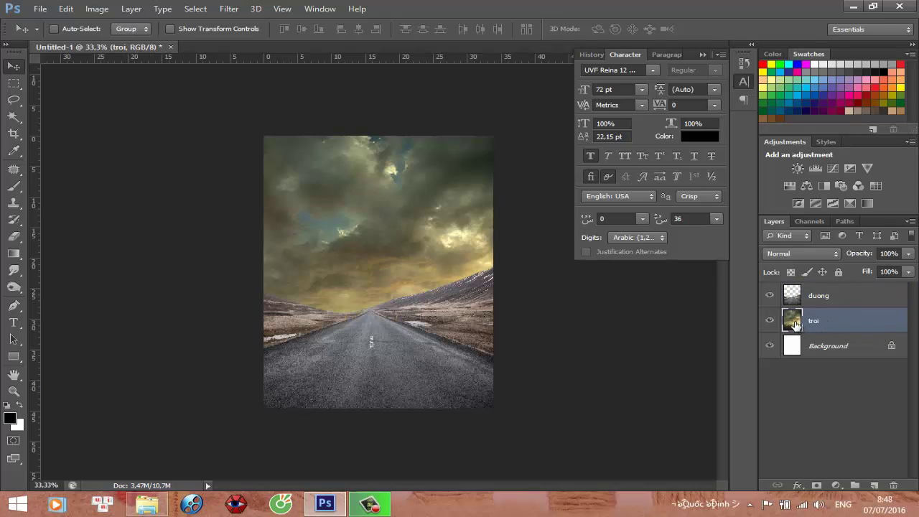
- Darken the troi sky with a Curves point at Input 200 / Output 174
key("ctrl+m")
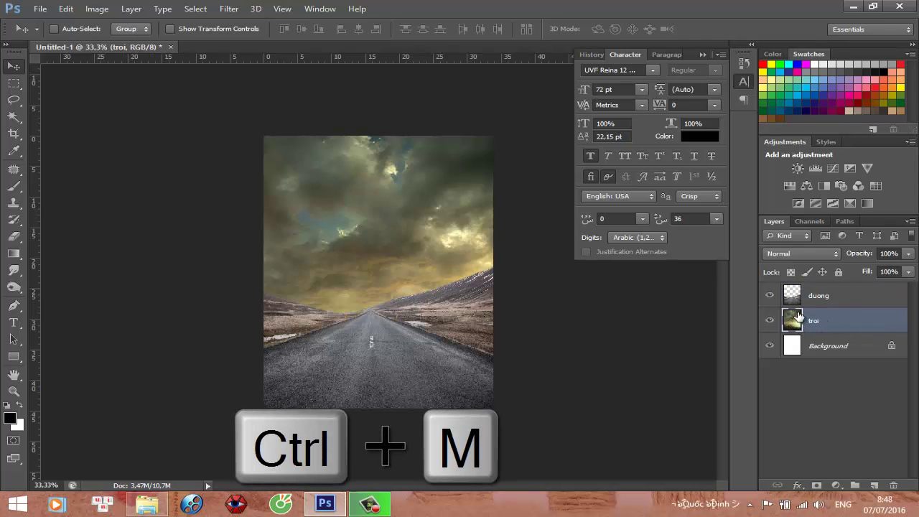
left_click_drag(800, 316, 801, 307)
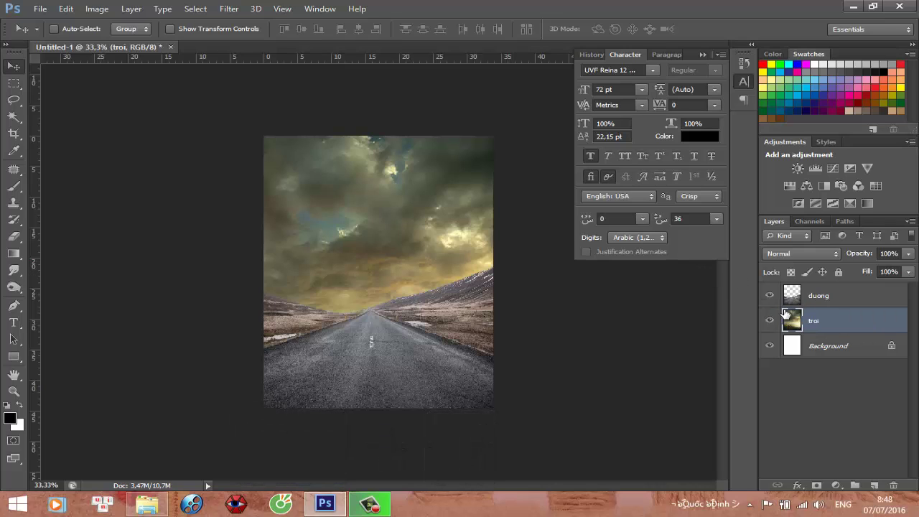
left_click(99, 10)
mouse_move(118, 42)
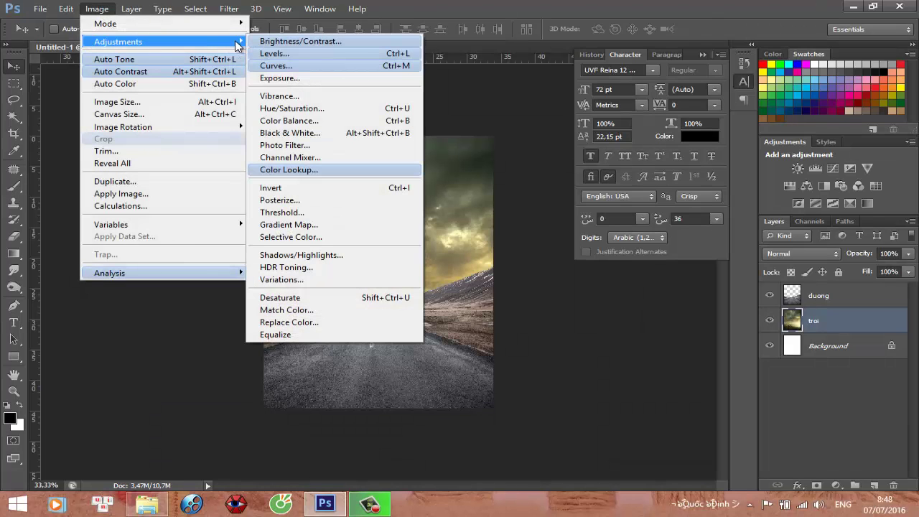
left_click(327, 66)
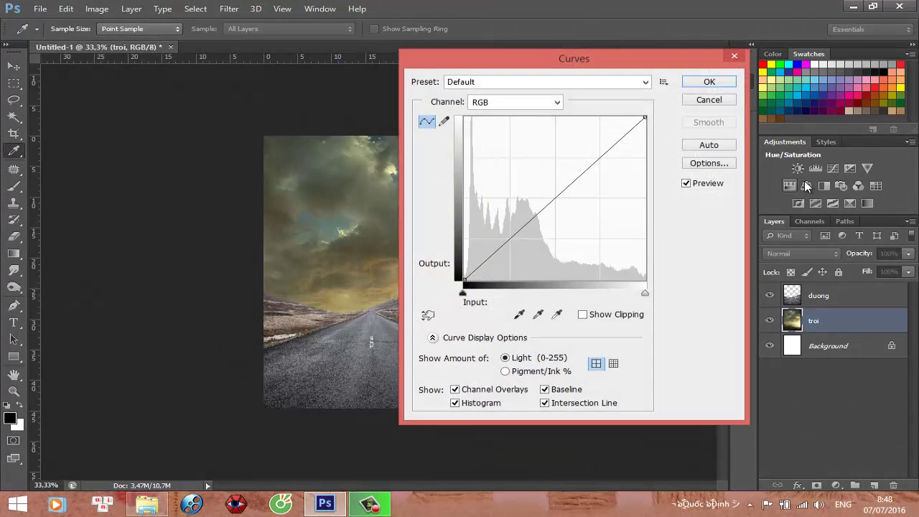
left_click(599, 159)
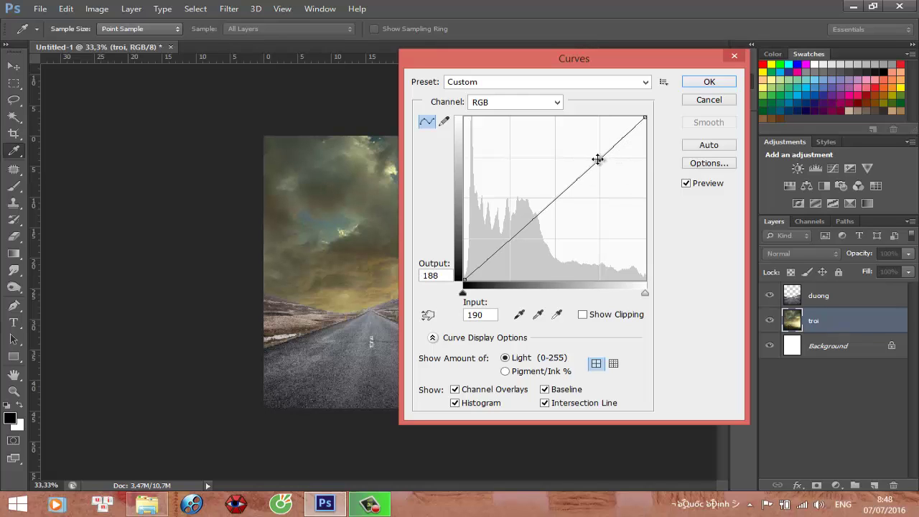
left_click_drag(599, 159, 605, 166)
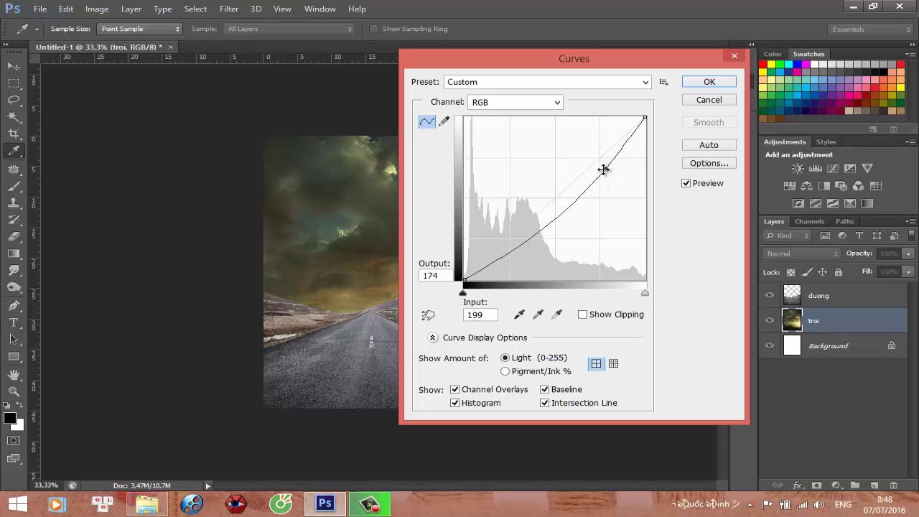
left_click_drag(629, 68, 681, 124)
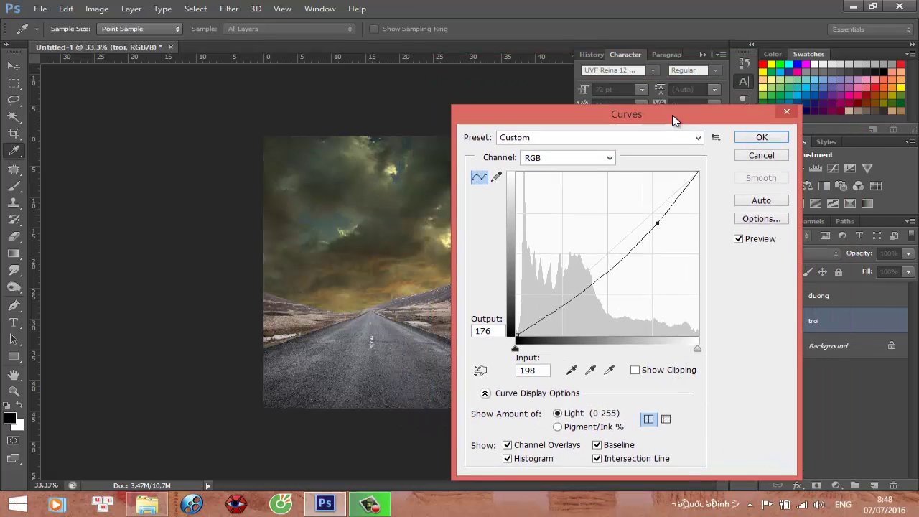
left_click_drag(656, 223, 658, 225)
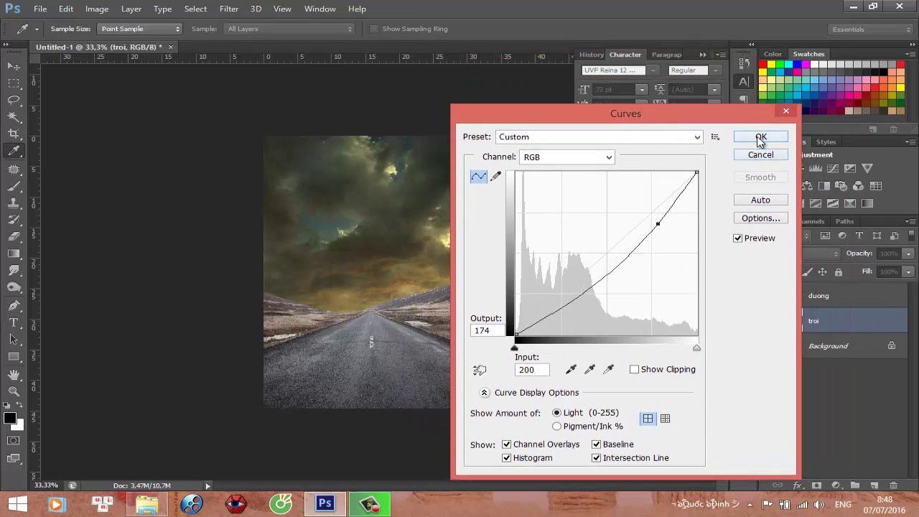
left_click(761, 136)
key("v")
left_click(826, 295)
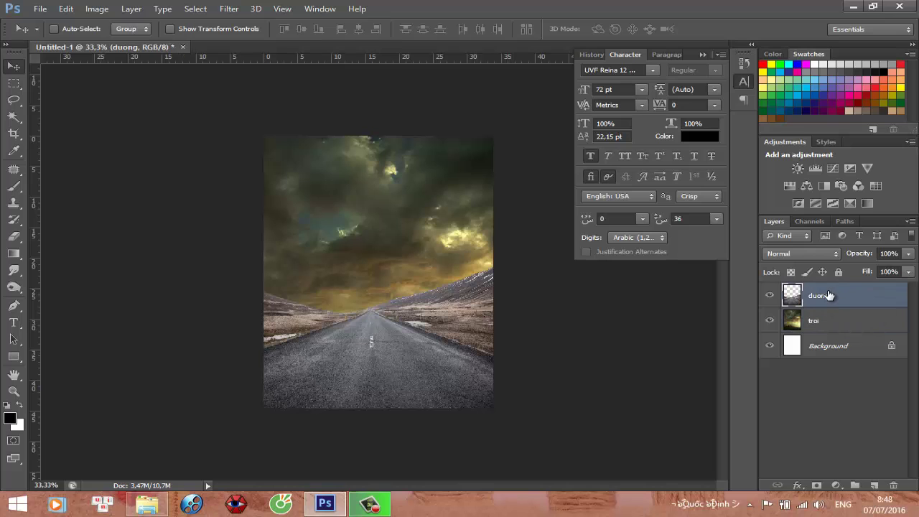
- Darken the duong road with a Curves adjustment, input 197 to output 173
left_click(96, 8)
left_click(273, 65)
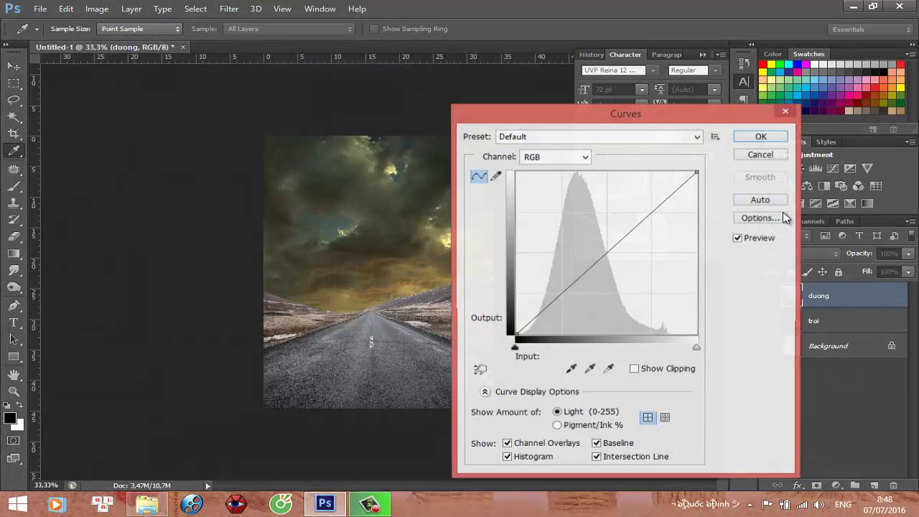
left_click_drag(651, 213, 660, 224)
left_click(756, 138)
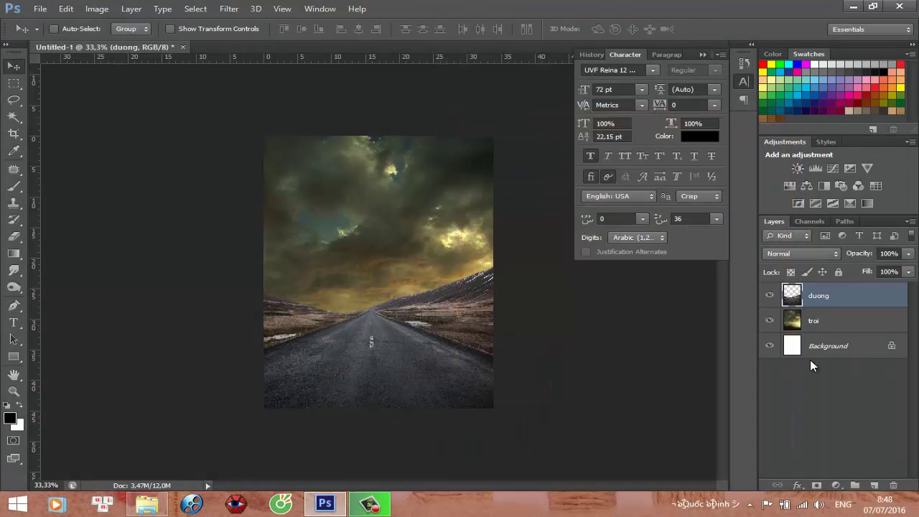
- Add a Color Balance adjustment layer shifting midtones toward red (+24)
left_click(838, 486)
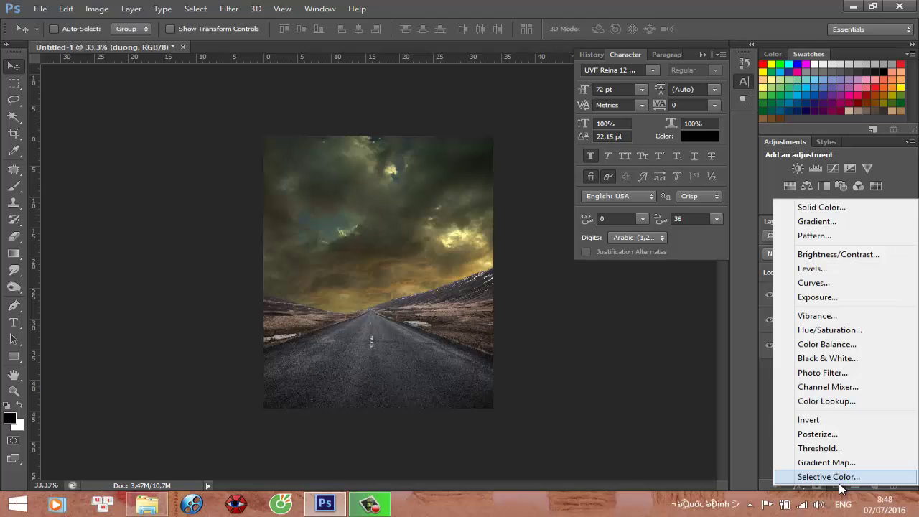
left_click(838, 346)
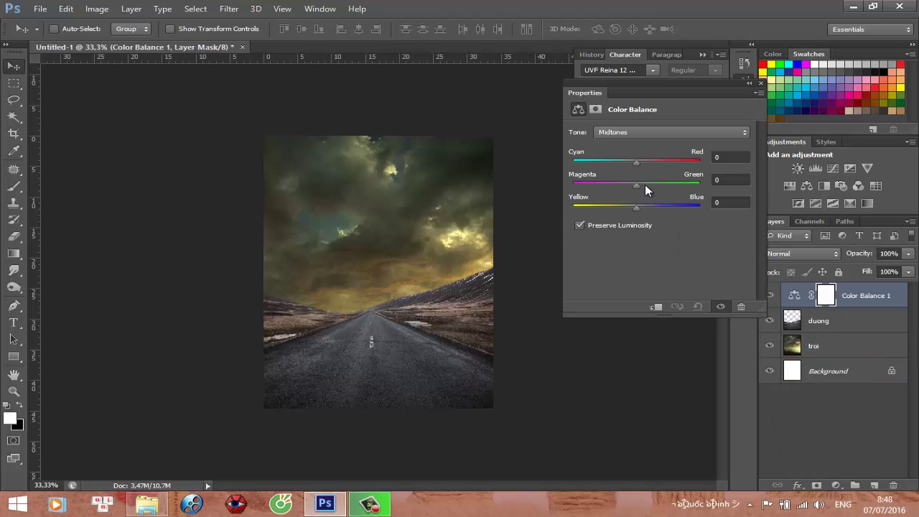
left_click_drag(637, 161, 653, 165)
left_click(760, 84)
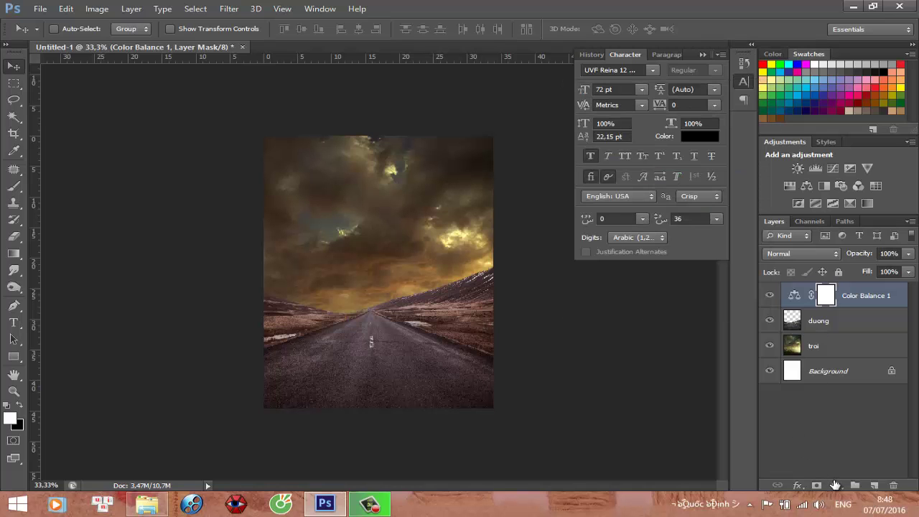
- Add a Hue/Saturation adjustment layer with saturation raised slightly (+6)
left_click(835, 485)
left_click(806, 321)
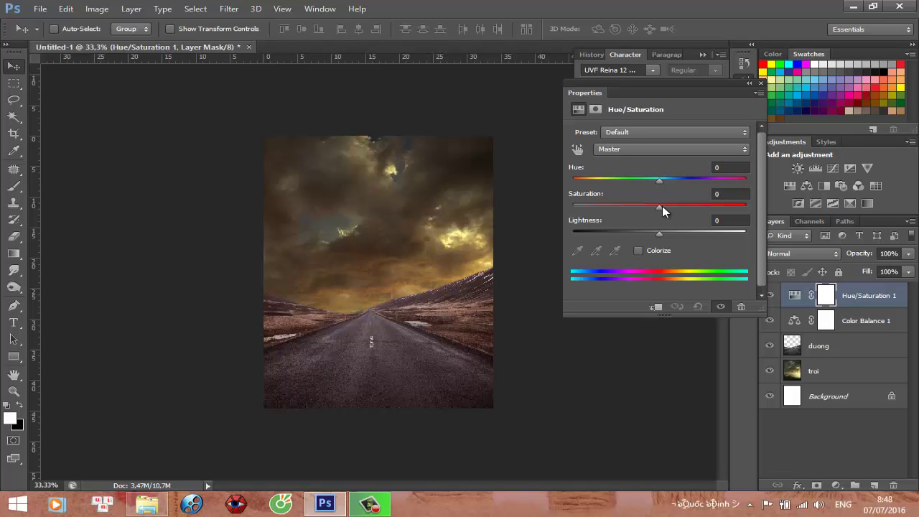
left_click_drag(663, 206, 663, 206)
left_click(762, 82)
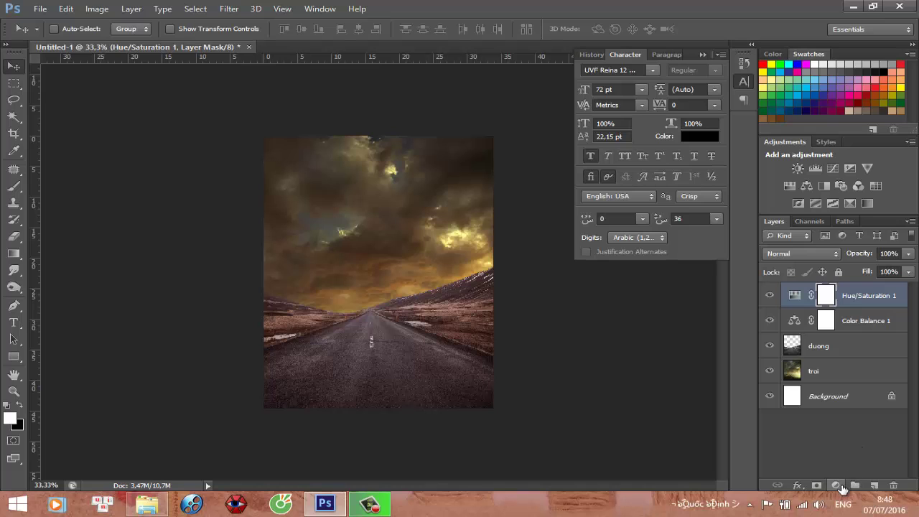
- Add a Gradient Map adjustment layer with dark brown colour stops
left_click(838, 487)
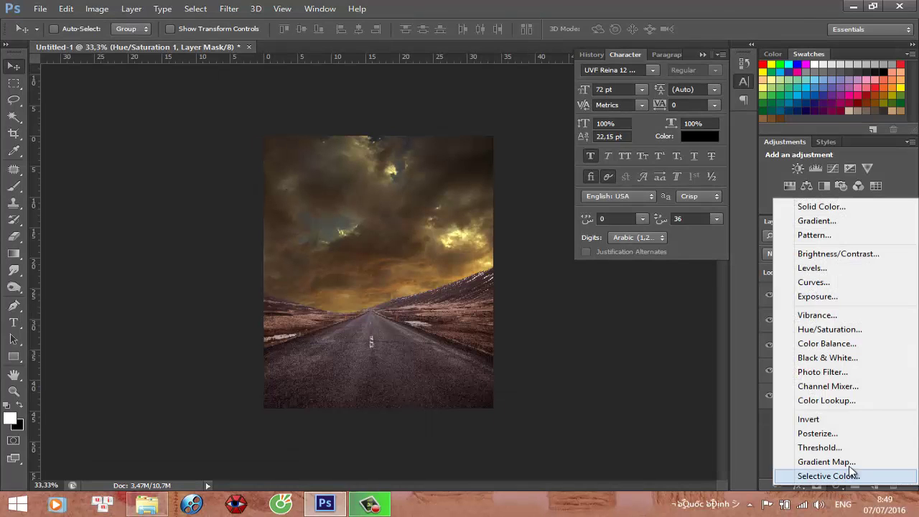
left_click(849, 463)
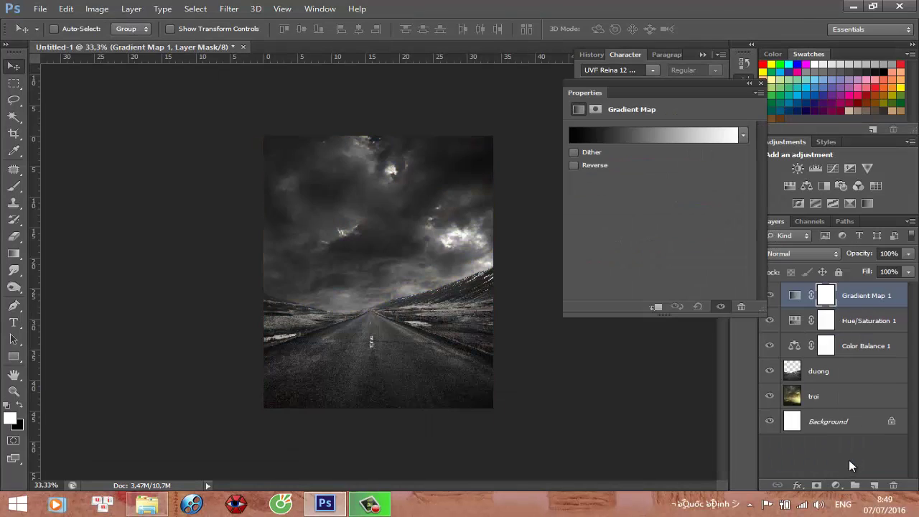
left_click(603, 137)
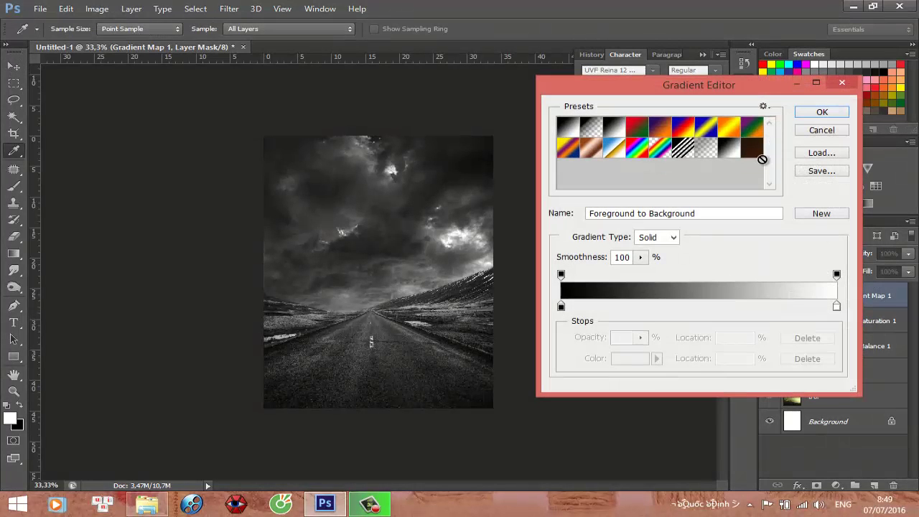
left_click(752, 148)
left_click(561, 306)
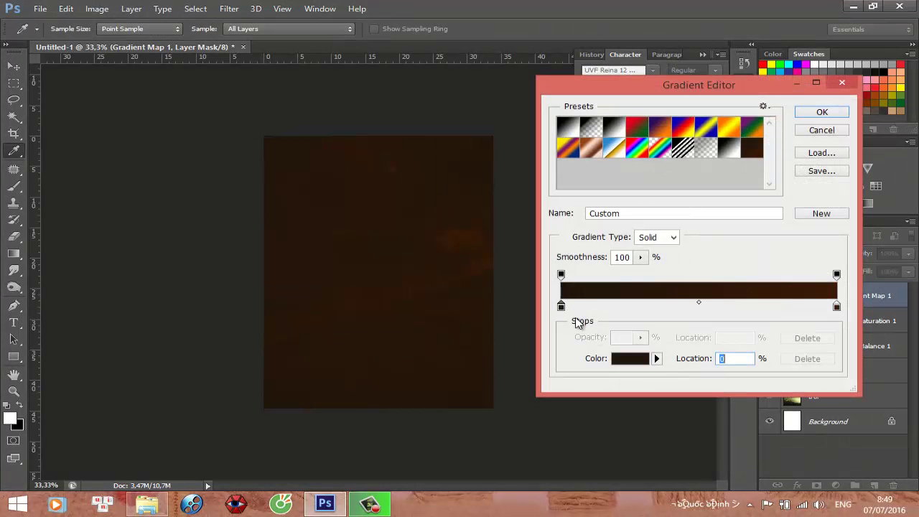
left_click(625, 358)
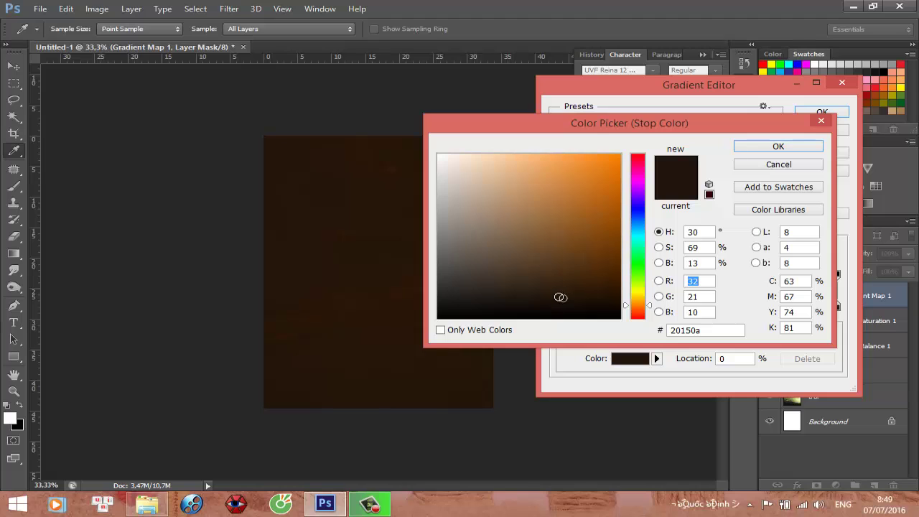
left_click(778, 146)
left_click(837, 308)
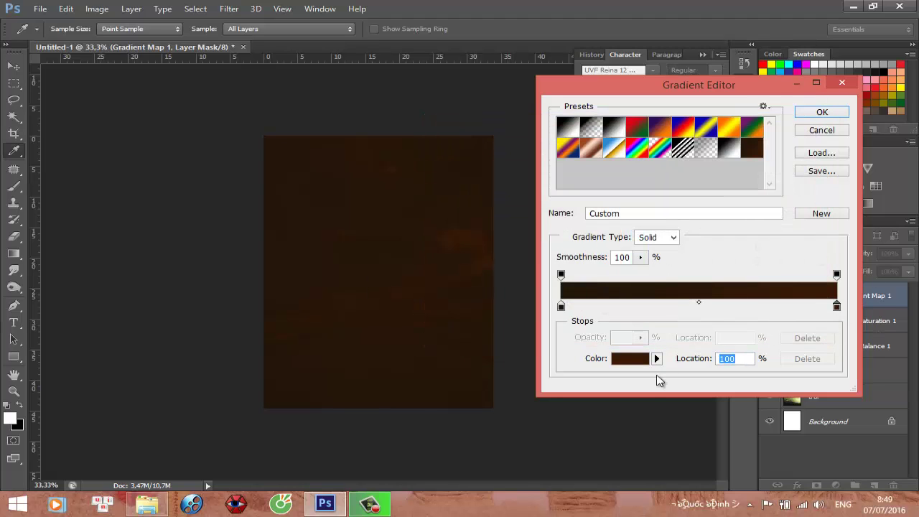
left_click(631, 359)
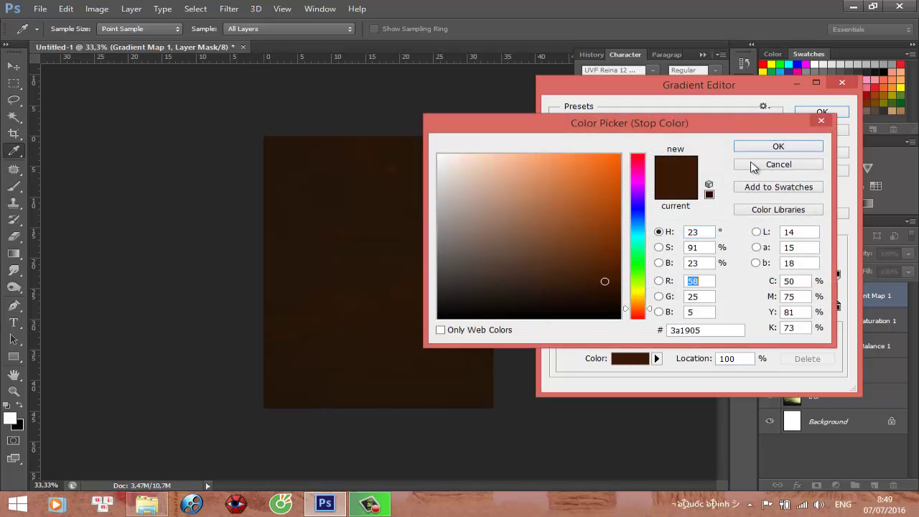
left_click(772, 148)
left_click(822, 113)
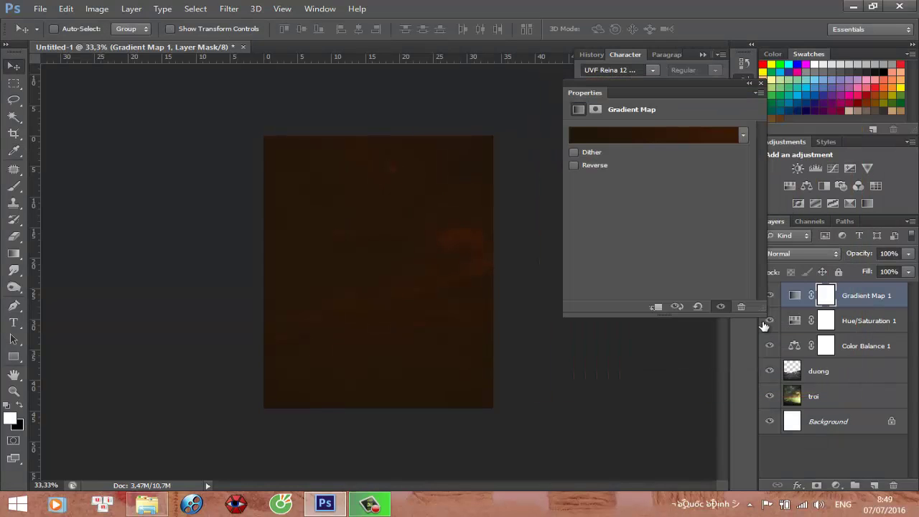
left_click(759, 82)
- Set the Gradient Map layer to Soft Light blending at 30% opacity
left_click(808, 254)
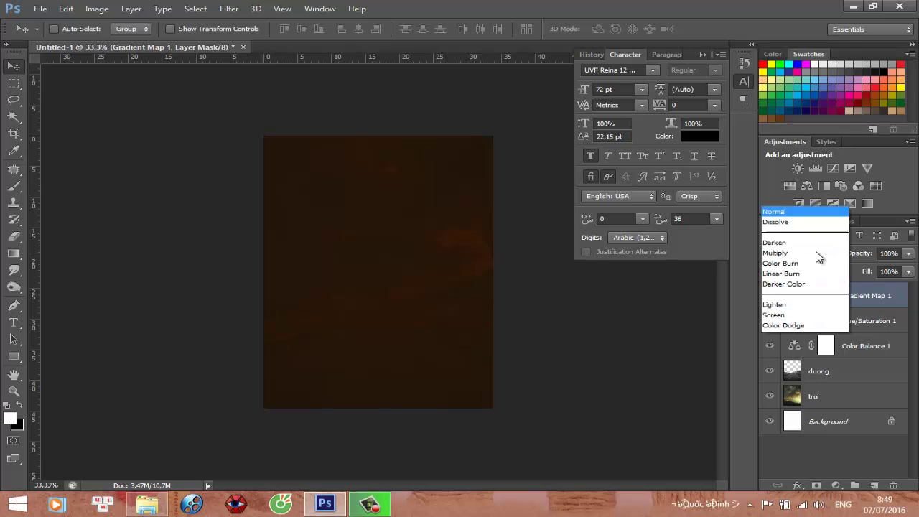
left_click(780, 172)
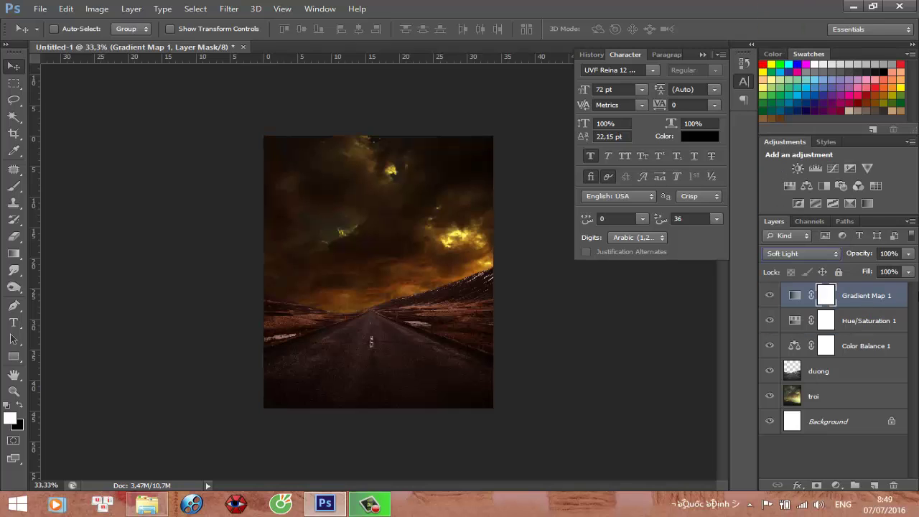
left_click(890, 254)
type("30")
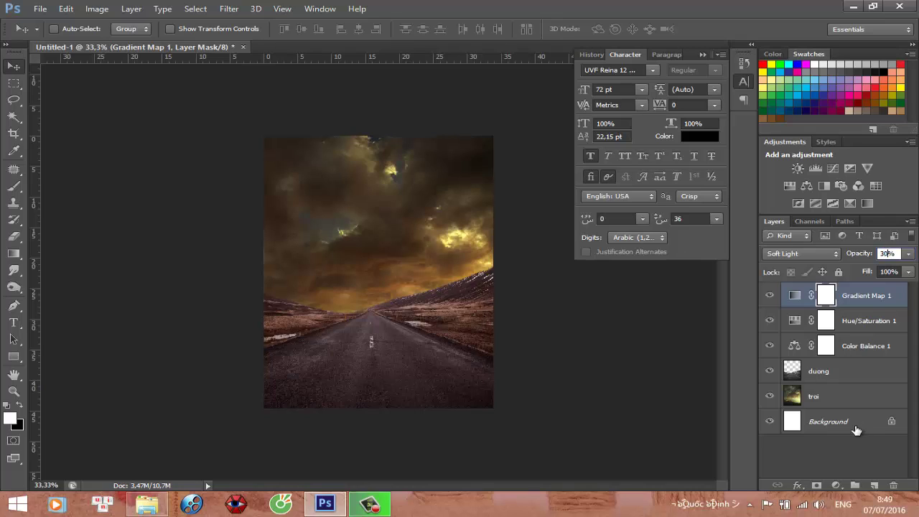
left_click(769, 442)
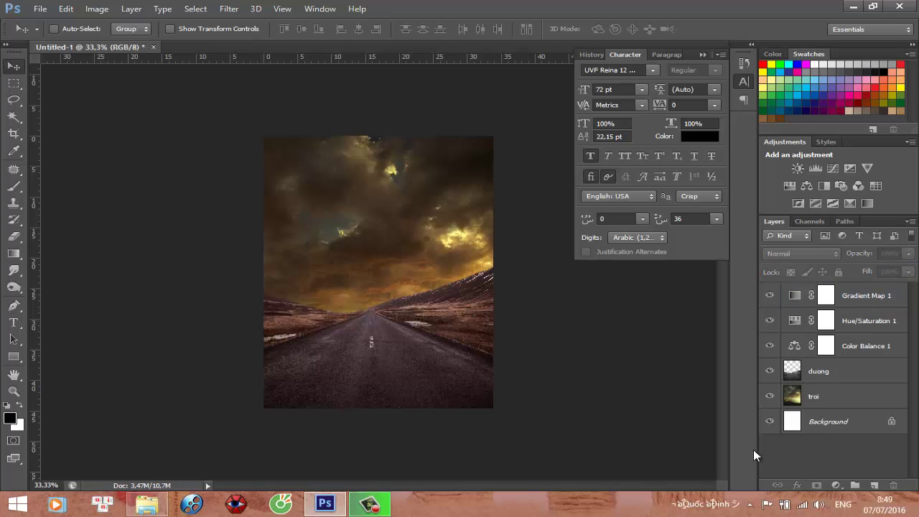
- Open xe.psd from the nl source folder
left_click(134, 503)
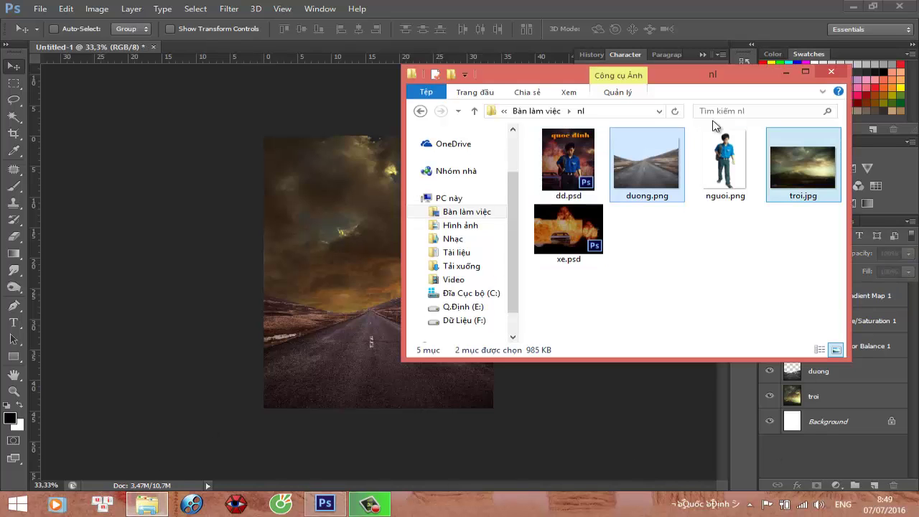
left_click_drag(726, 81, 629, 81)
left_click(460, 230)
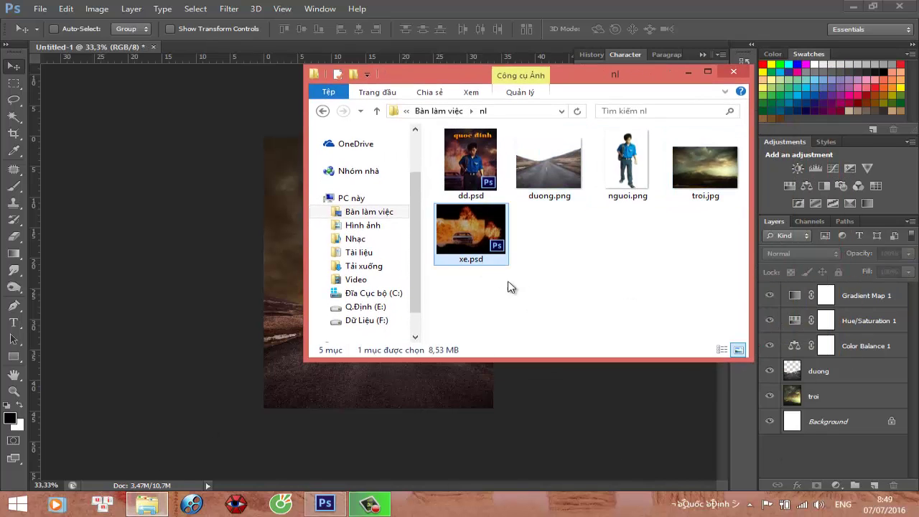
double_click(470, 237)
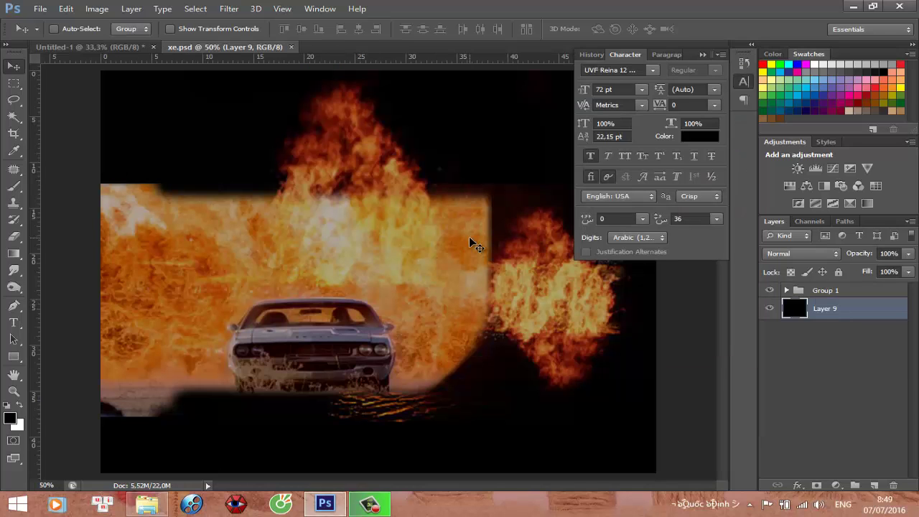
- Drag Group 1 with the car and flames from xe.psd into Untitled-1
left_click(865, 293)
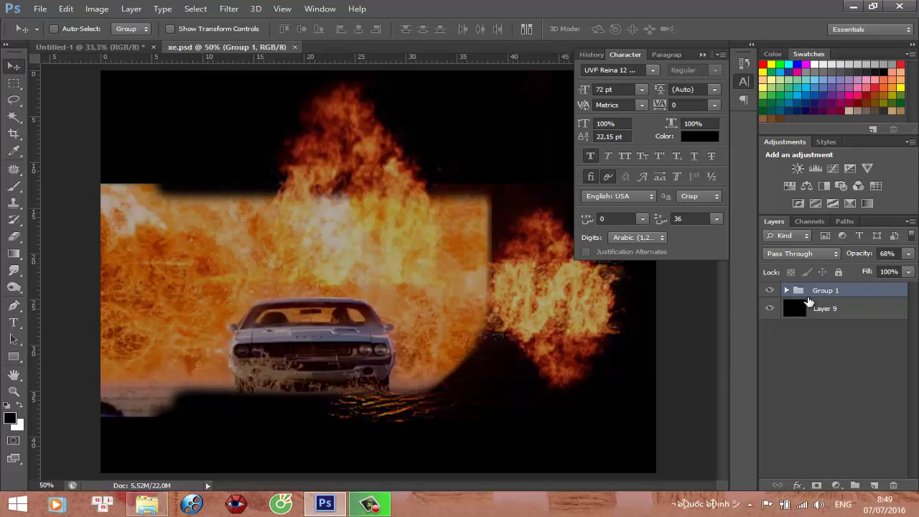
mouse_move(338, 351)
left_mouse_down()
mouse_move(146, 50)
mouse_move(394, 296)
mouse_move(317, 316)
left_mouse_up()
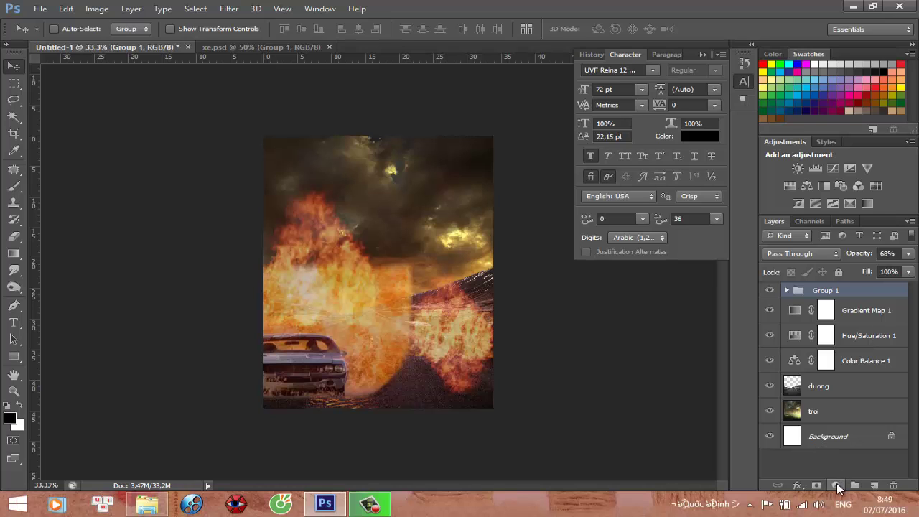
- Add a Gradient Fill layer using the Foreground to Transparent gradient
left_click(837, 485)
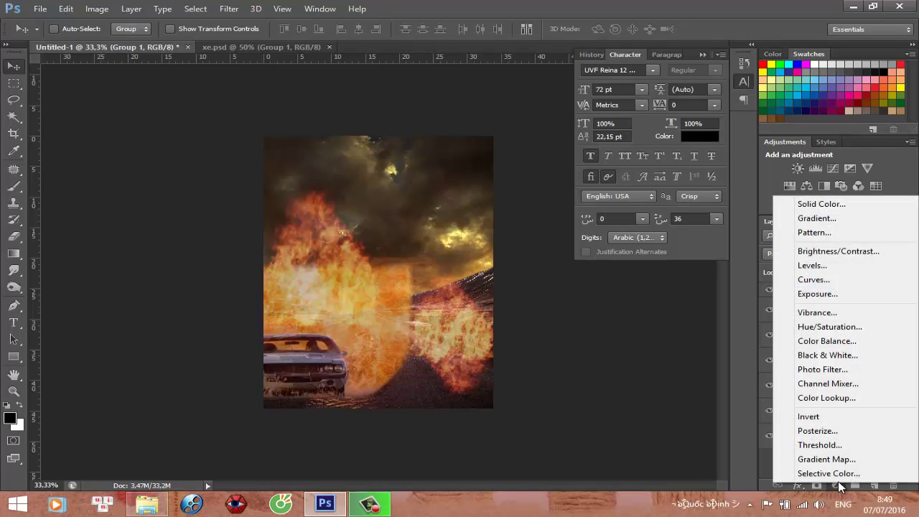
left_click(844, 206)
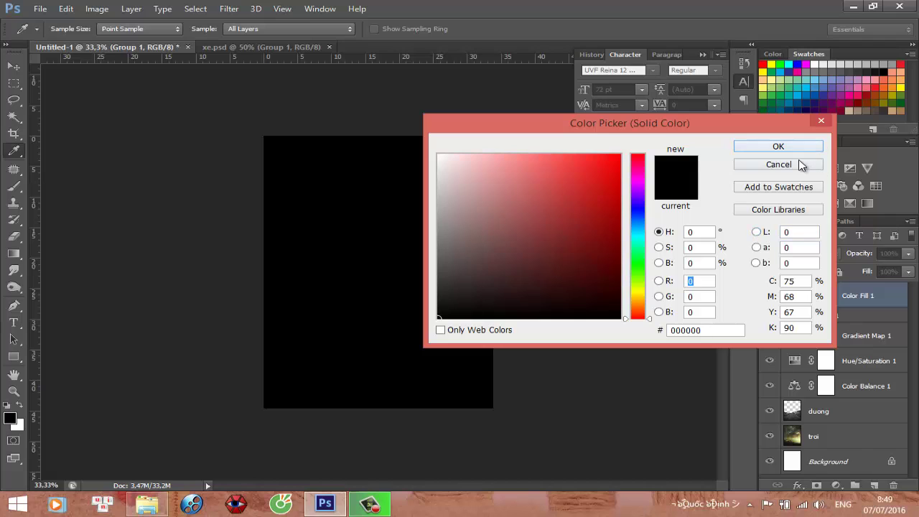
left_click(802, 165)
left_click(837, 485)
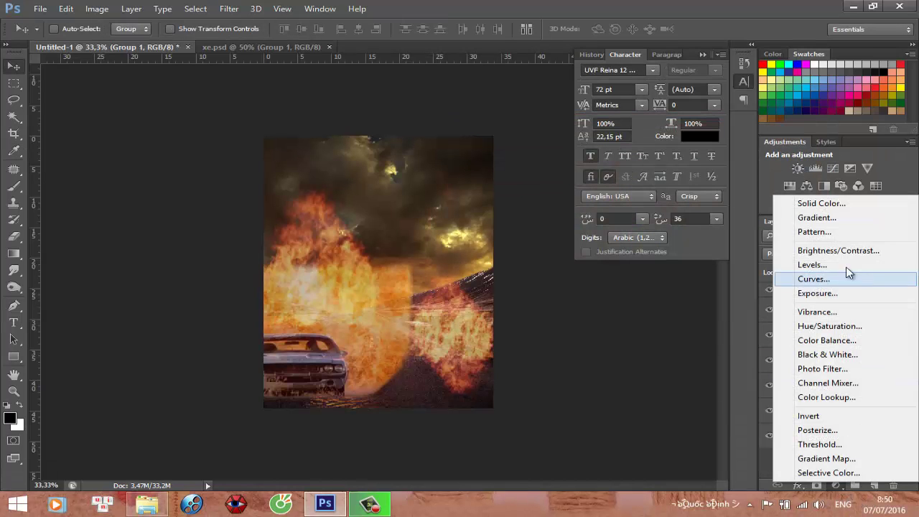
left_click(818, 218)
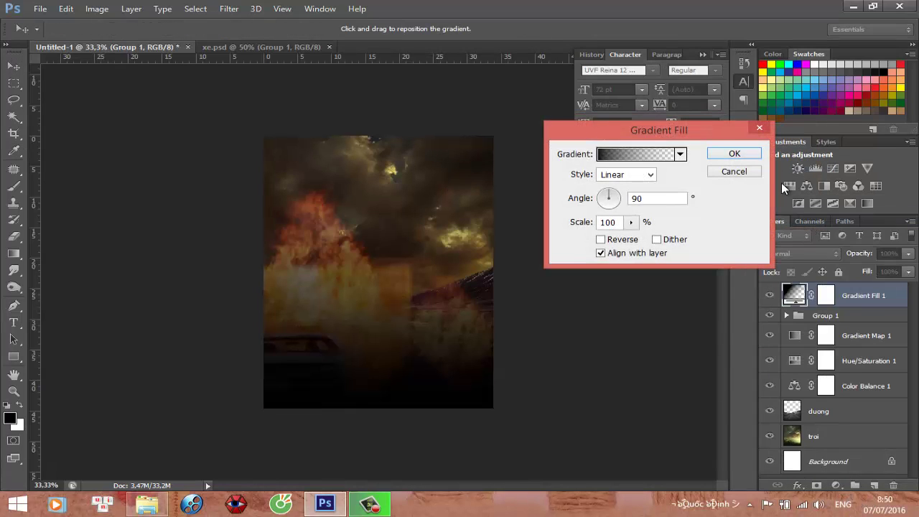
left_click_drag(703, 138, 614, 130)
left_click(554, 147)
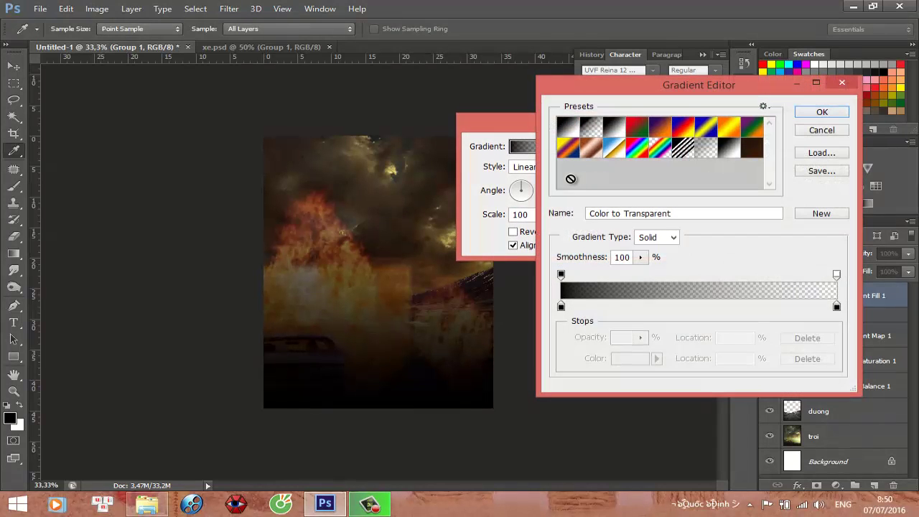
left_click(591, 128)
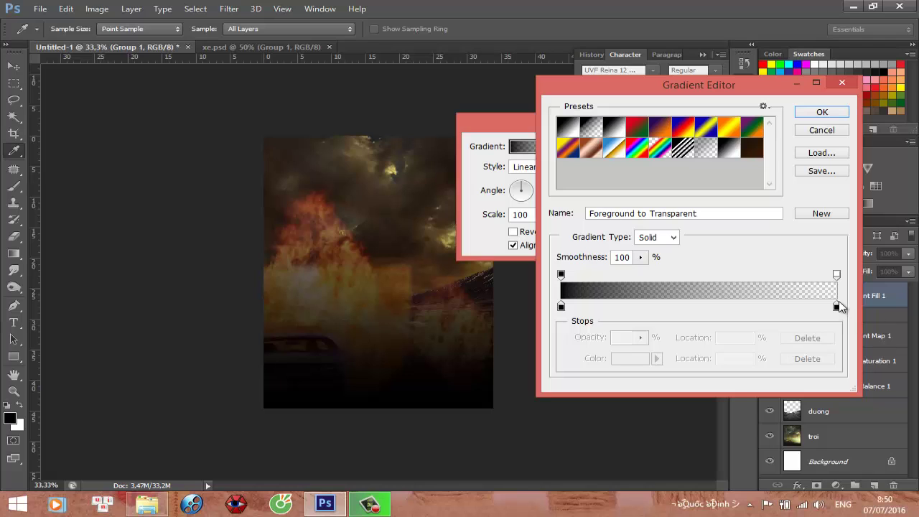
left_click(820, 113)
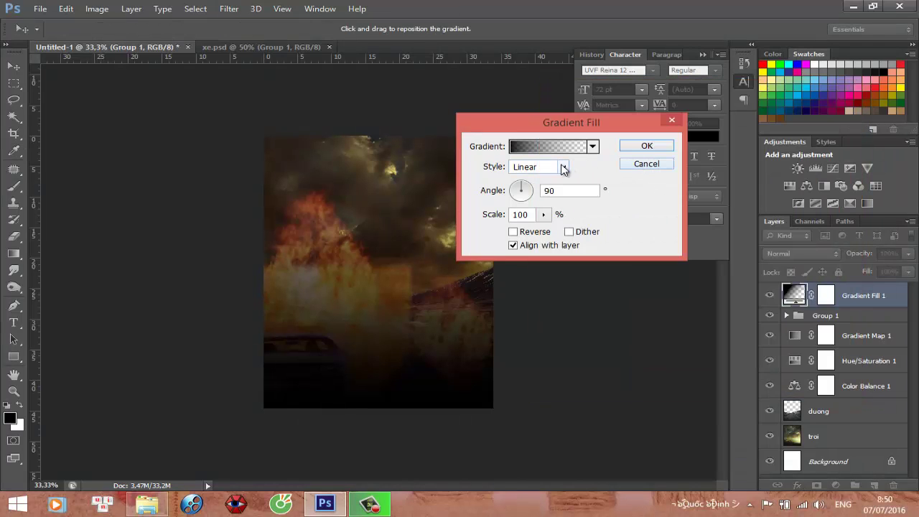
- Make the gradient fill radial and reversed, with scale raised to 198
left_click(564, 168)
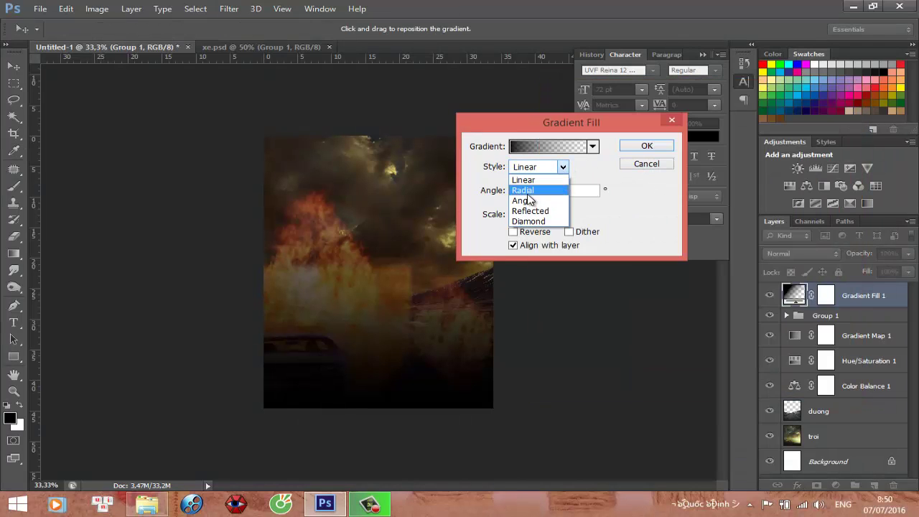
left_click(528, 192)
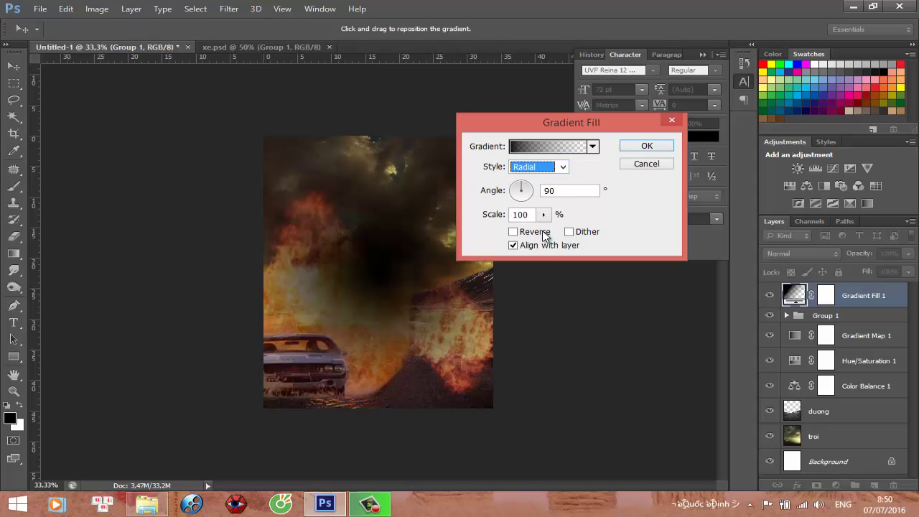
left_click(512, 232)
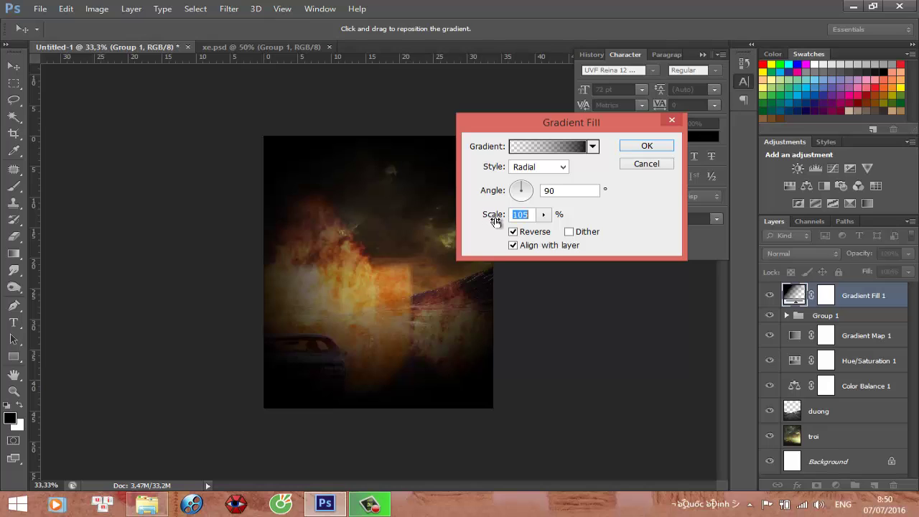
mouse_move(492, 218)
left_mouse_down()
mouse_move(510, 219)
mouse_move(494, 216)
left_mouse_up()
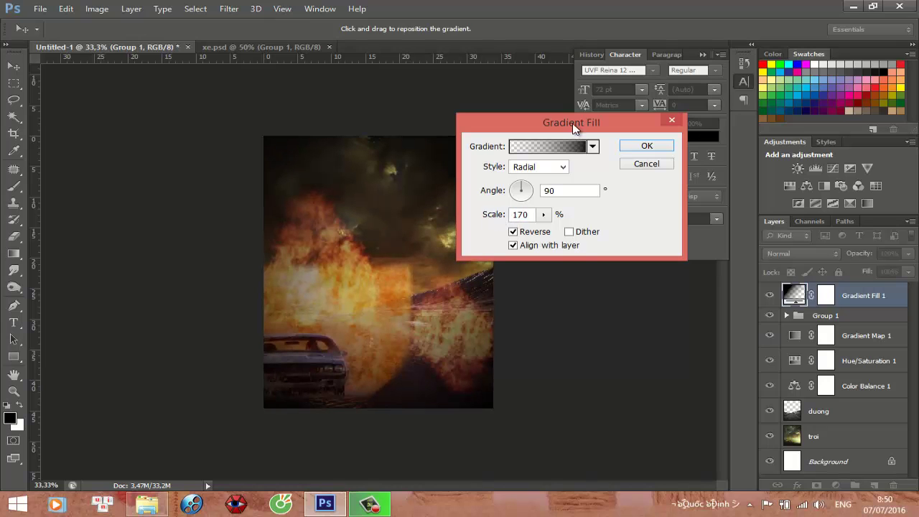
left_click_drag(575, 124, 666, 124)
left_click_drag(579, 218, 592, 216)
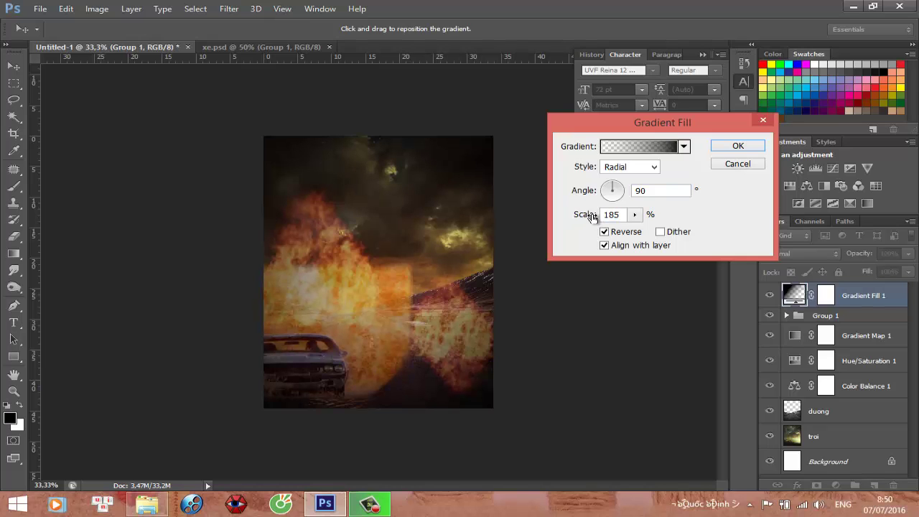
left_click(727, 150)
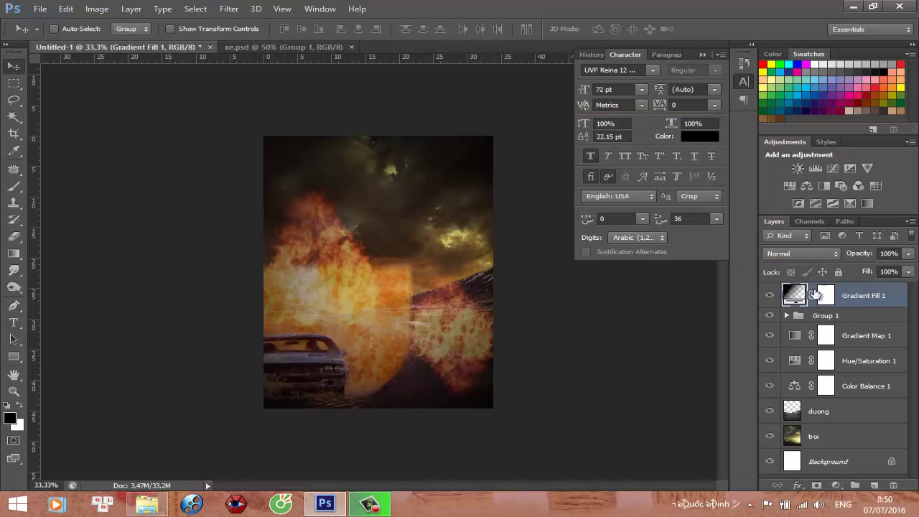
- Compare the vignette on and off and increase its scale to 231
left_click(769, 295)
left_click(770, 295)
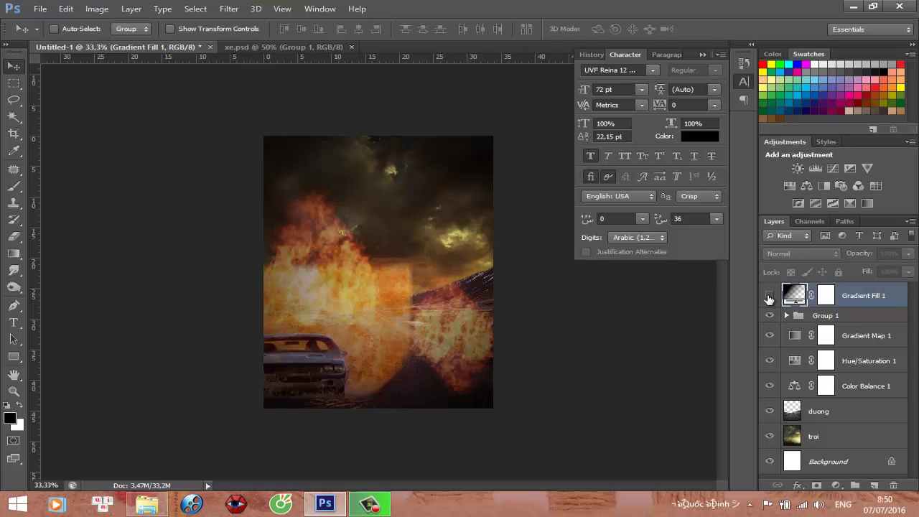
left_click(770, 295)
left_click(769, 295)
double_click(794, 293)
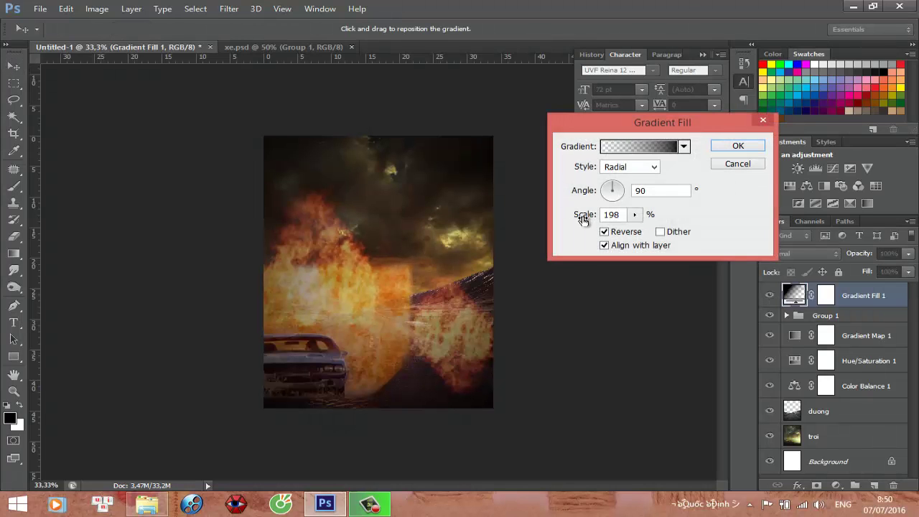
left_click_drag(583, 219, 600, 219)
left_click(735, 147)
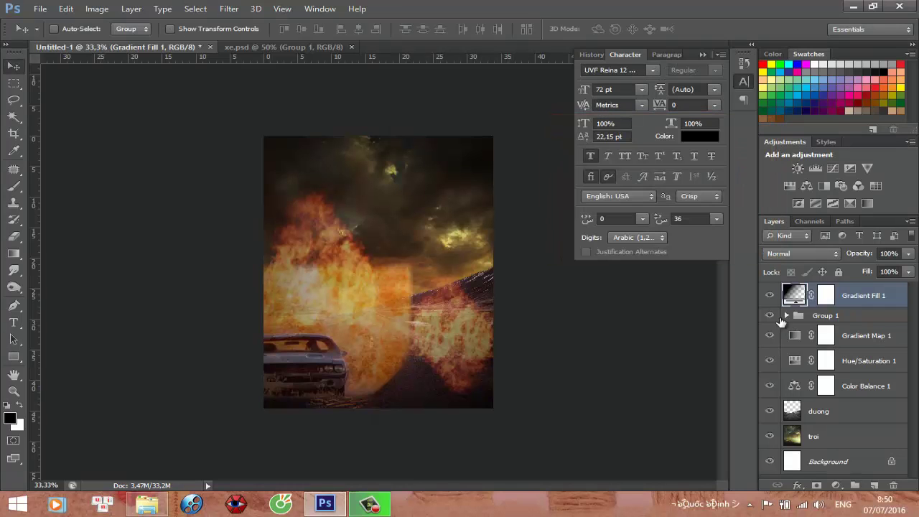
left_click(771, 296)
left_click(770, 296)
- Place the nguoi.png boy photo from the source folder onto the poster
left_click(147, 505)
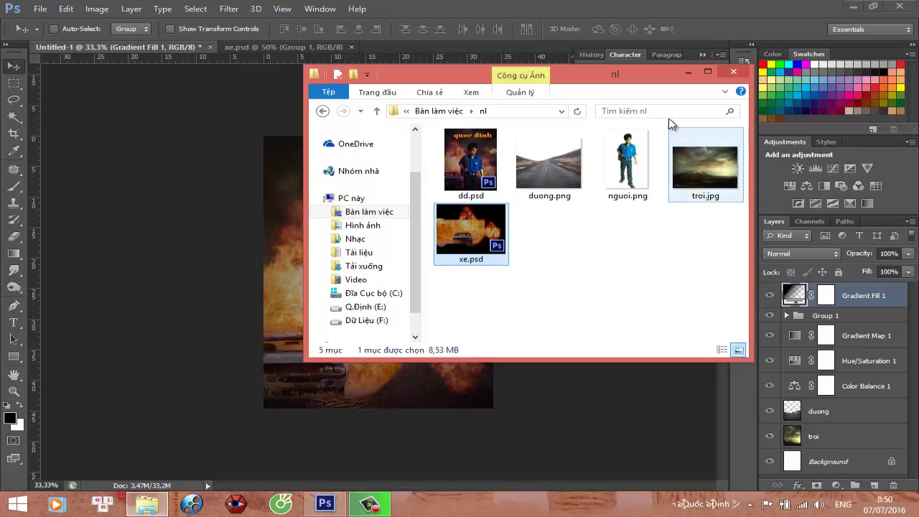
left_click_drag(620, 79, 731, 87)
left_click(733, 166)
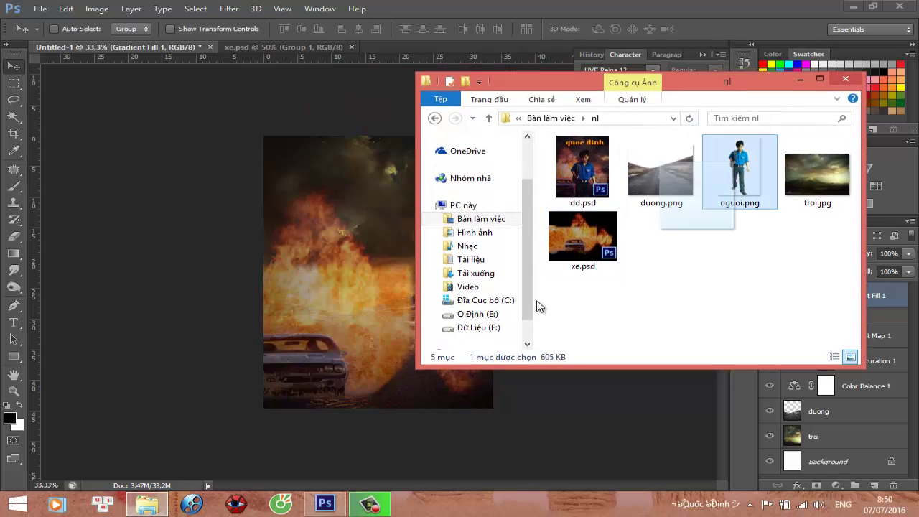
left_click_drag(540, 307, 353, 303)
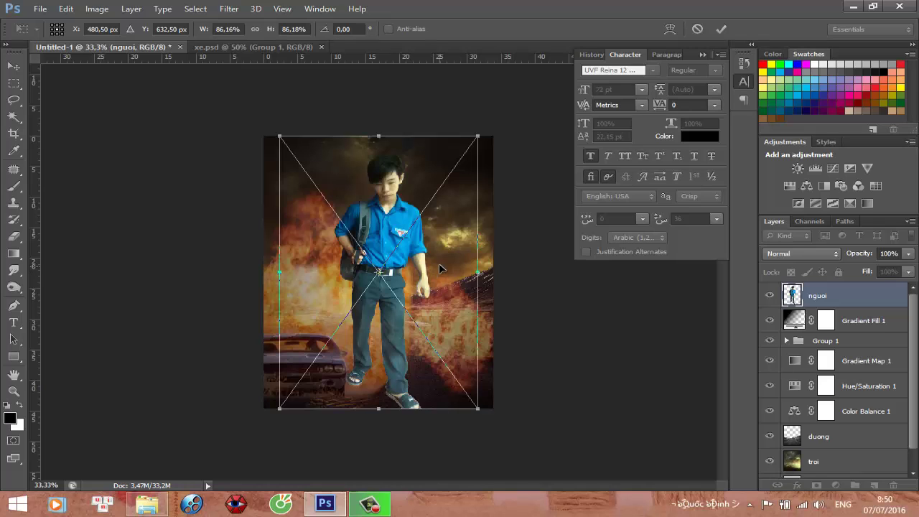
- Scale the boy to about 105% and centre him near the poster's bottom edge
left_click_drag(440, 268, 432, 297)
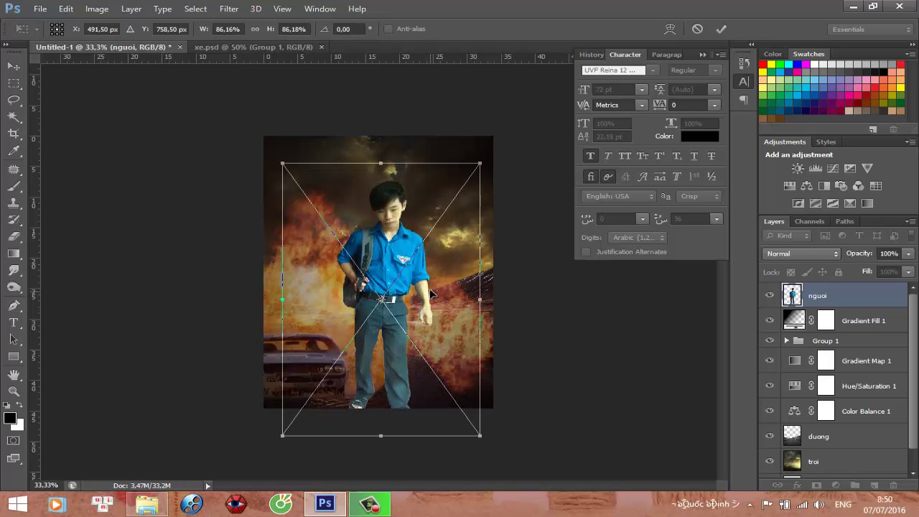
left_click_drag(432, 269, 420, 325)
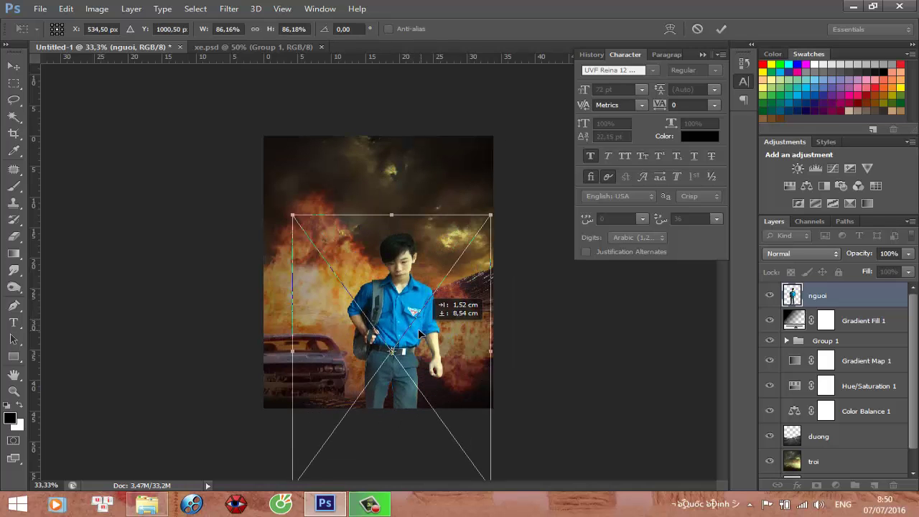
left_click_drag(419, 326, 411, 308)
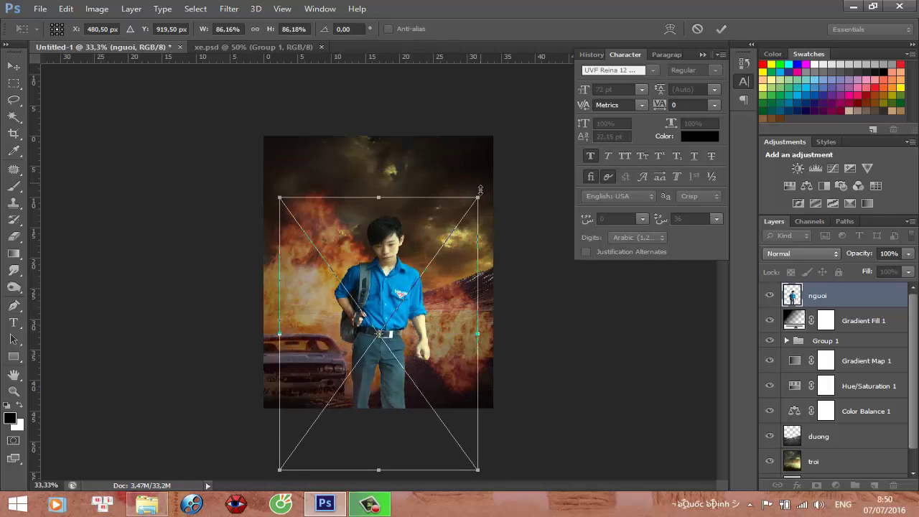
left_click_drag(485, 189, 508, 154)
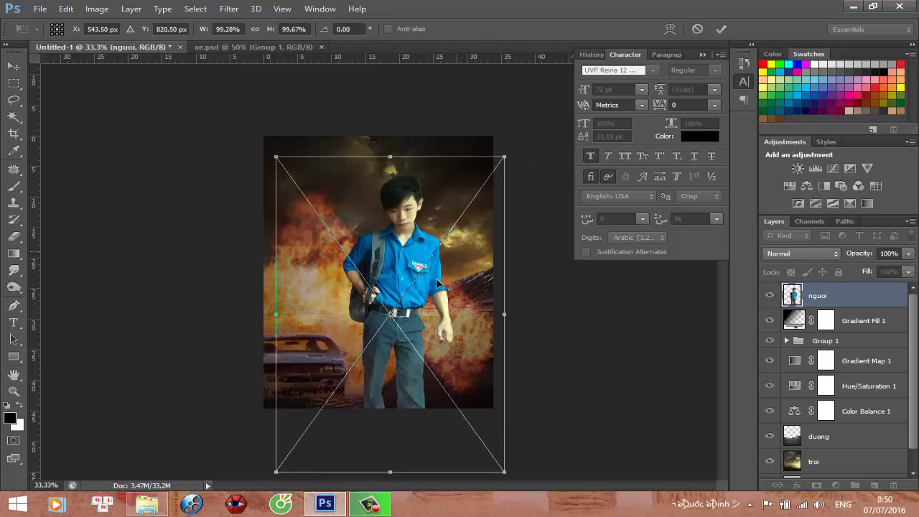
mouse_move(454, 243)
left_mouse_down()
mouse_move(439, 285)
mouse_move(442, 260)
left_mouse_up()
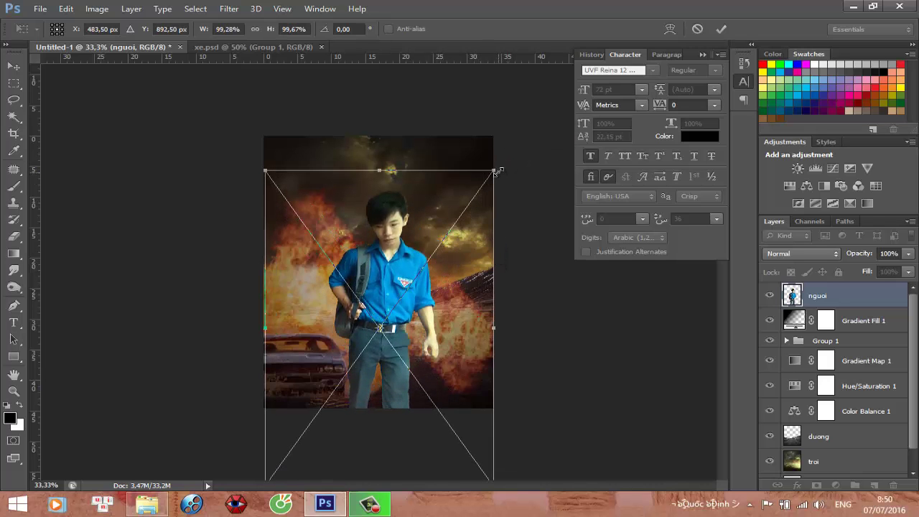
left_click_drag(499, 171, 511, 151)
mouse_move(487, 201)
left_mouse_down()
mouse_move(441, 262)
mouse_move(441, 249)
left_mouse_up()
key("Return")
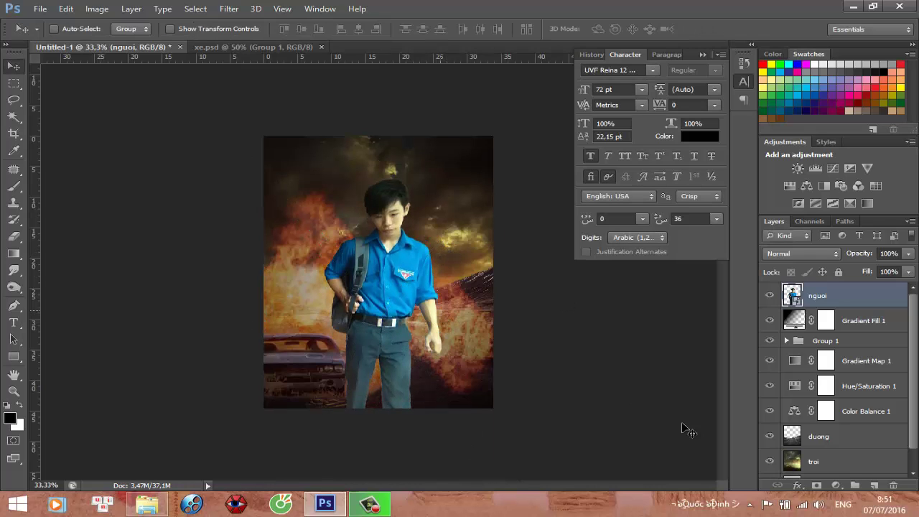
- Add a Hue/Saturation adjustment with saturation lowered to -12
left_click(836, 485)
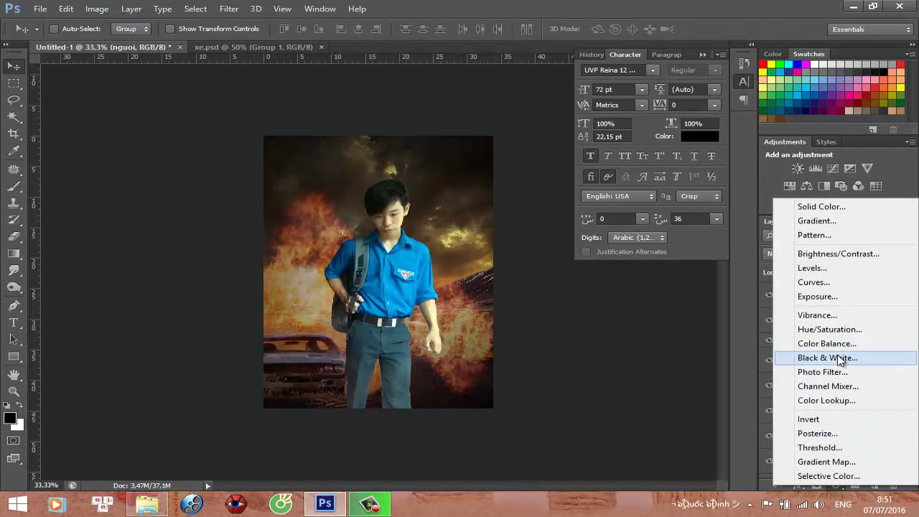
left_click(828, 330)
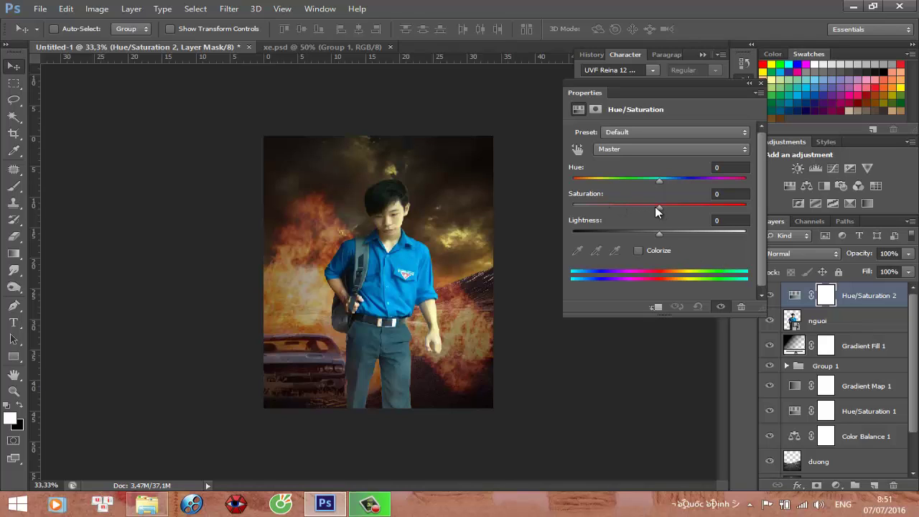
left_click_drag(657, 207, 648, 207)
left_click_drag(386, 289, 386, 296)
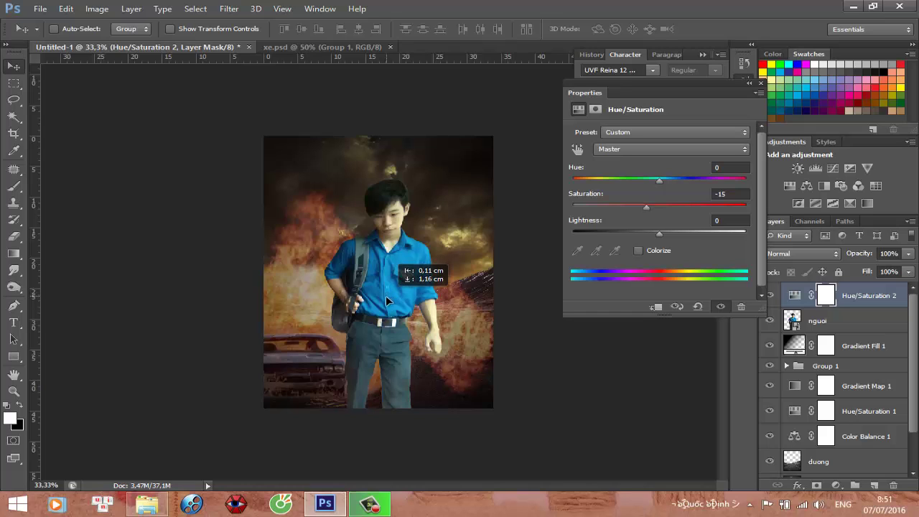
left_click(749, 85)
- Nudge the boy slightly right and down, and clip Hue/Saturation 2 to his layer
left_click(796, 321)
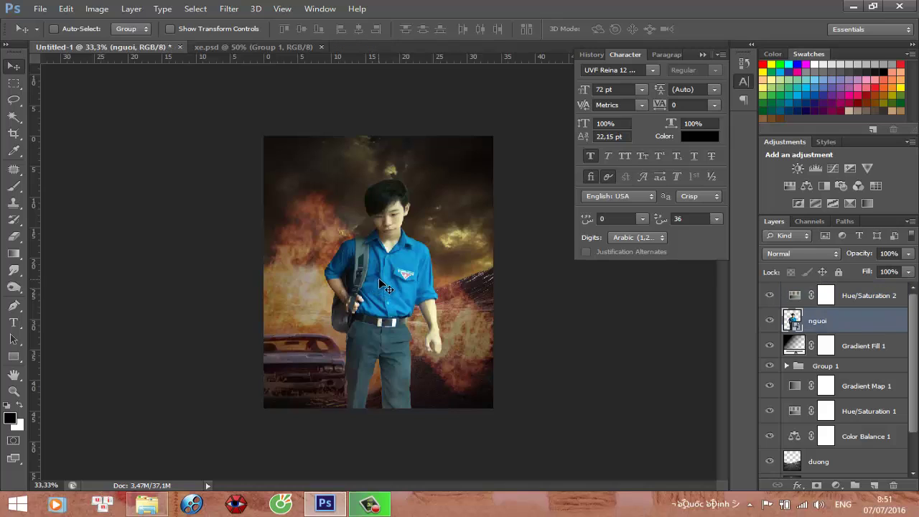
left_click_drag(380, 281, 383, 289)
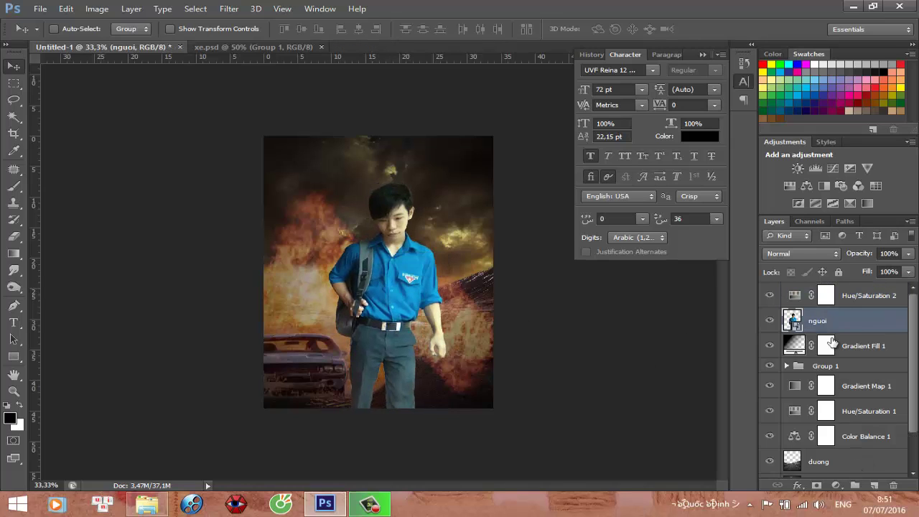
left_click(803, 301)
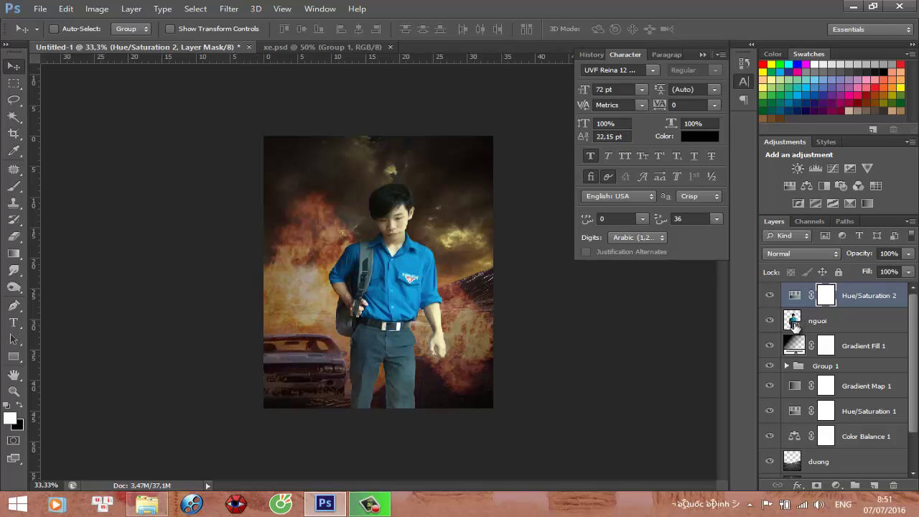
left_click(800, 295)
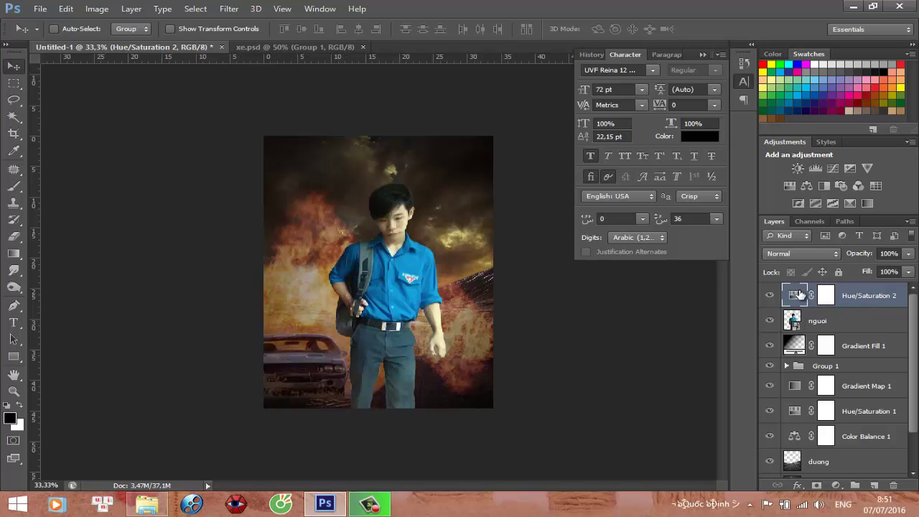
left_click(793, 321)
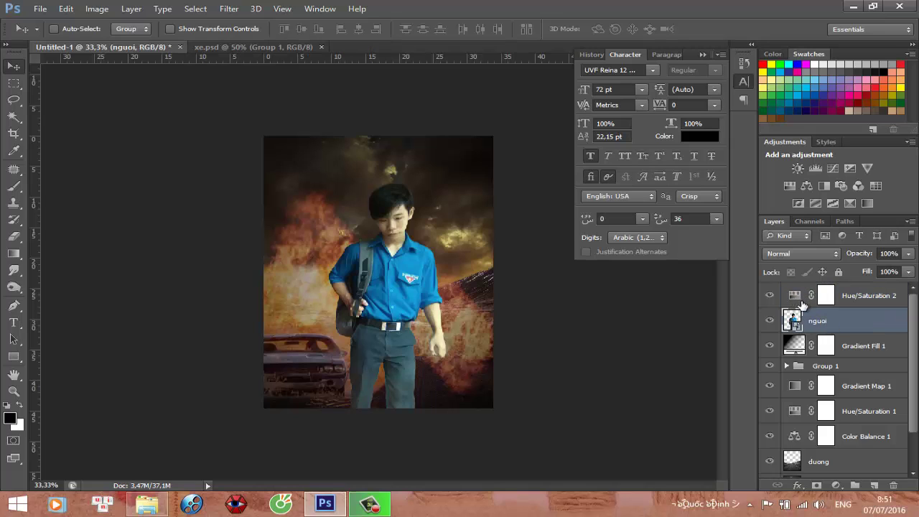
left_click(801, 304)
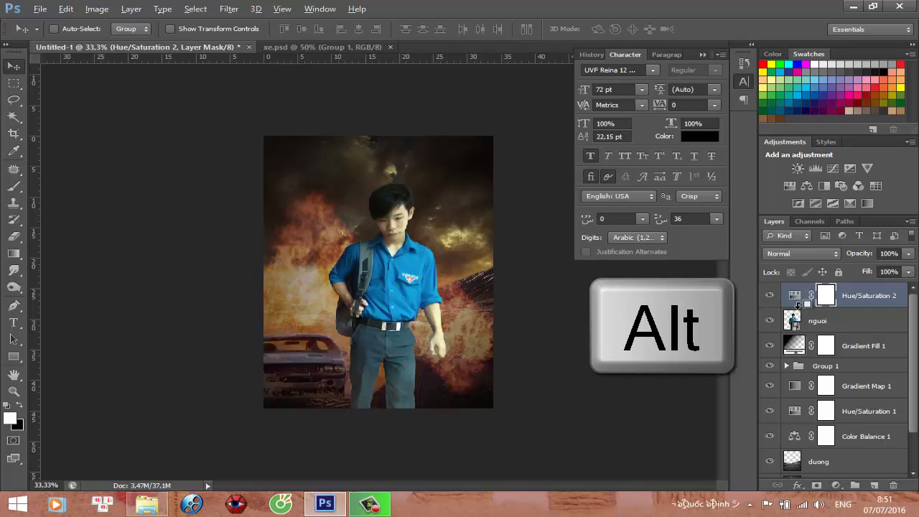
left_click(798, 304, "alt")
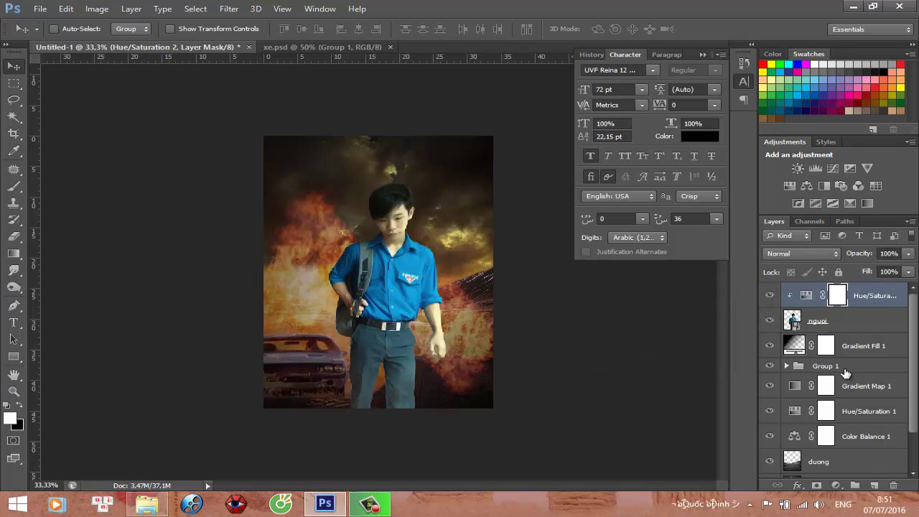
left_click(836, 485)
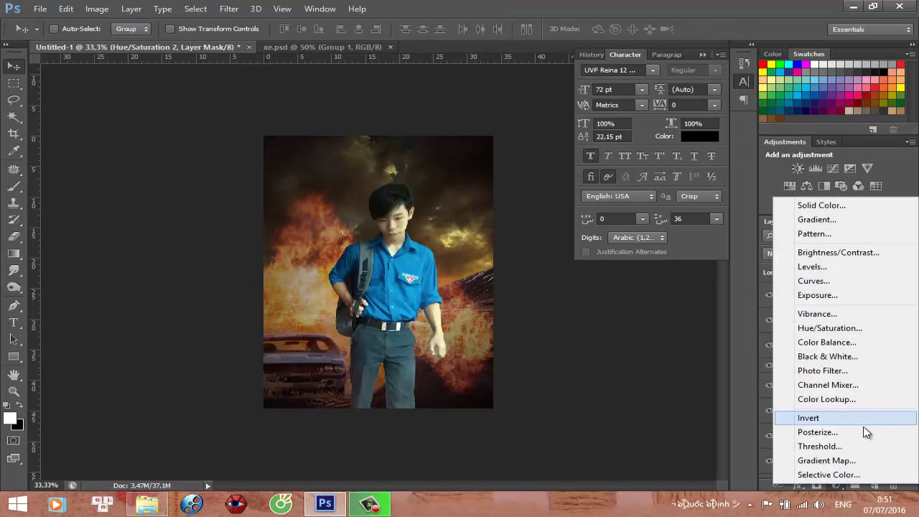
- Add a Solid Color fill layer in rust-orange bc4d1c
left_click(820, 205)
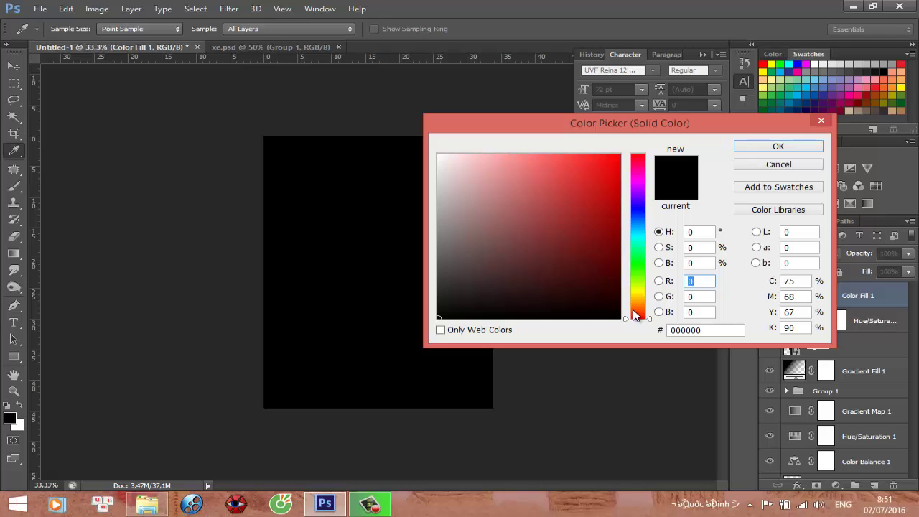
left_click_drag(634, 317, 635, 314)
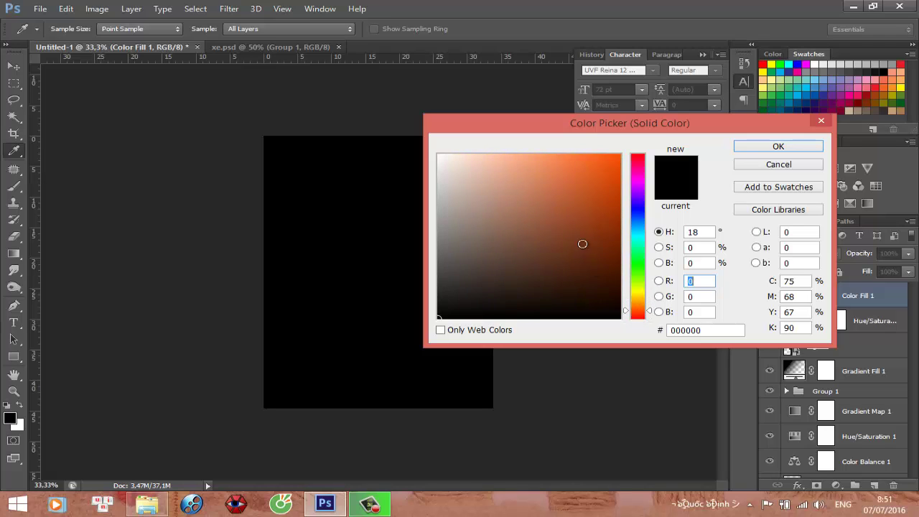
left_click_drag(581, 245, 593, 198)
left_click_drag(638, 311, 639, 316)
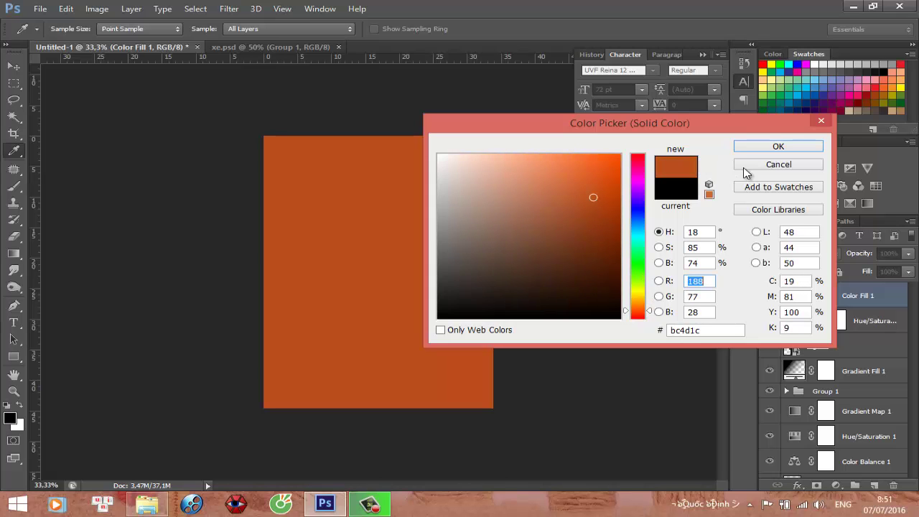
left_click(775, 148)
- Clip the orange fill to the boy, in Soft Light at 30% opacity
key("alt")
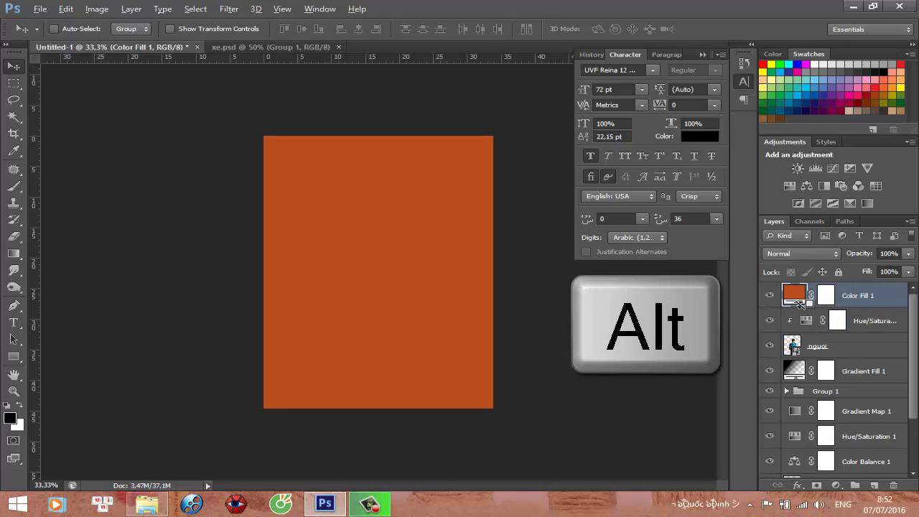
left_click(800, 303, "alt")
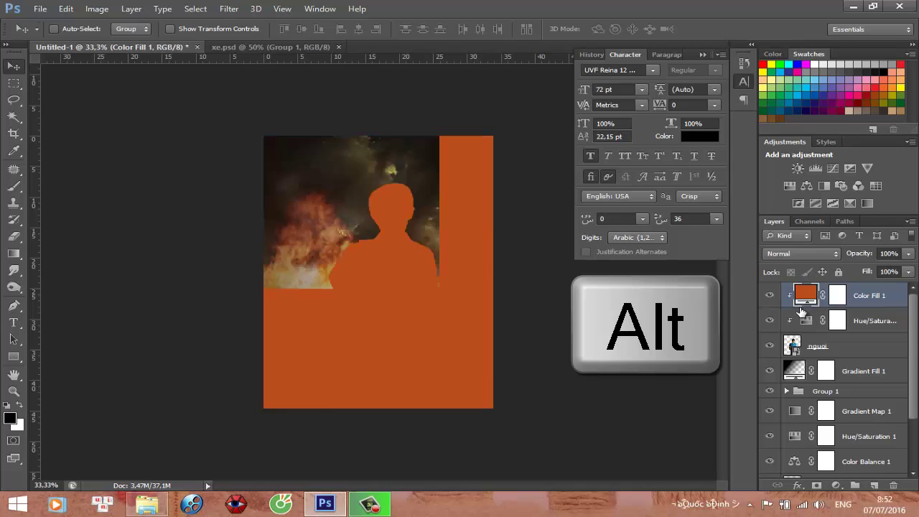
left_click(797, 254)
left_click(771, 173)
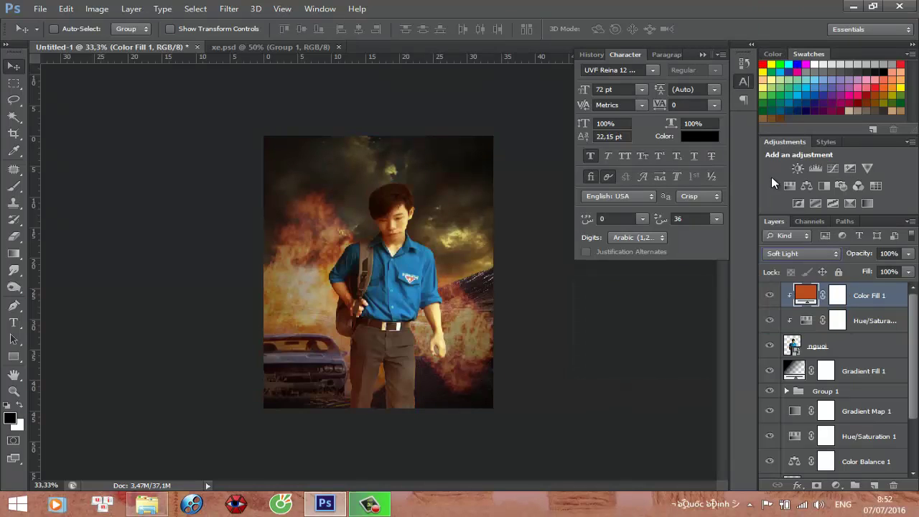
left_click(891, 253)
type("3")
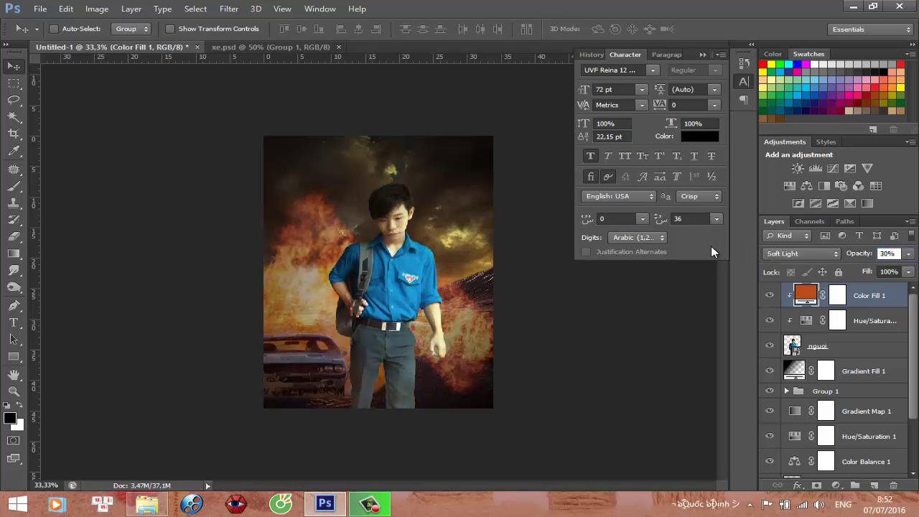
key("Return")
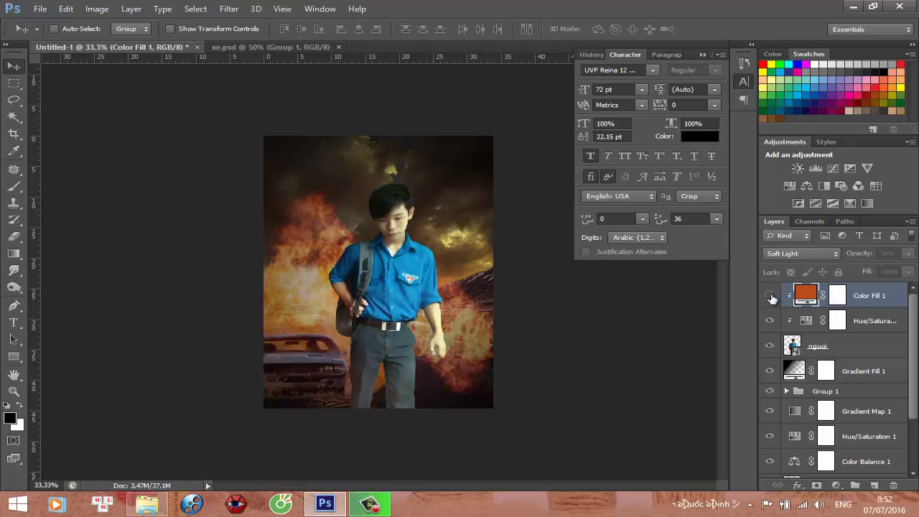
- Add a Color Balance layer clipped to the boy, midtones +11 toward red
left_click(836, 486)
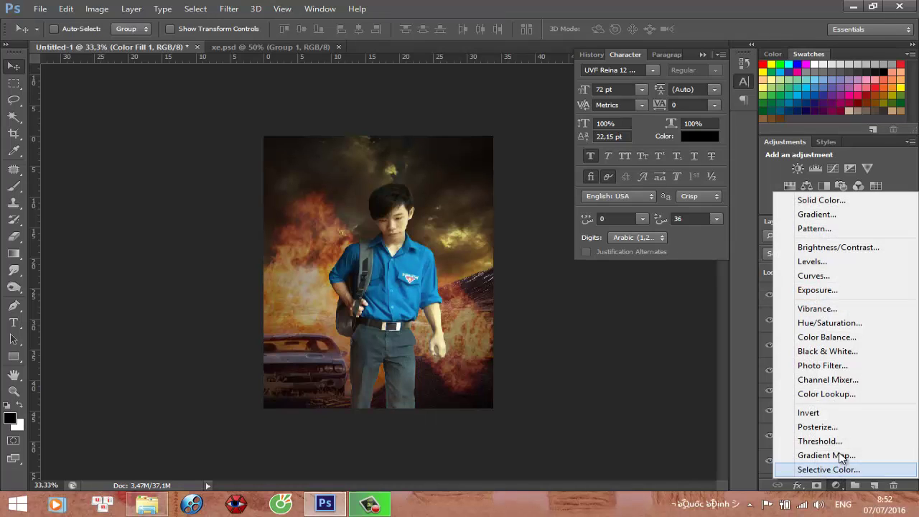
left_click(846, 338)
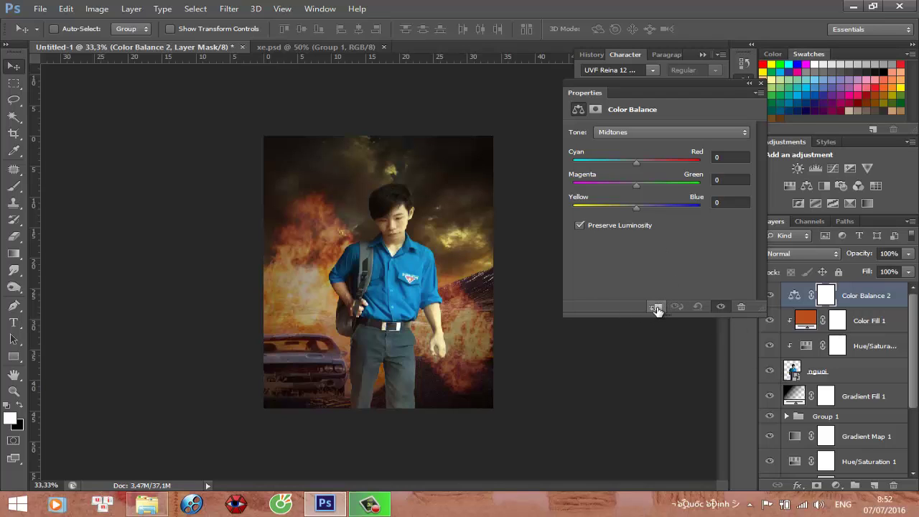
left_click(657, 307)
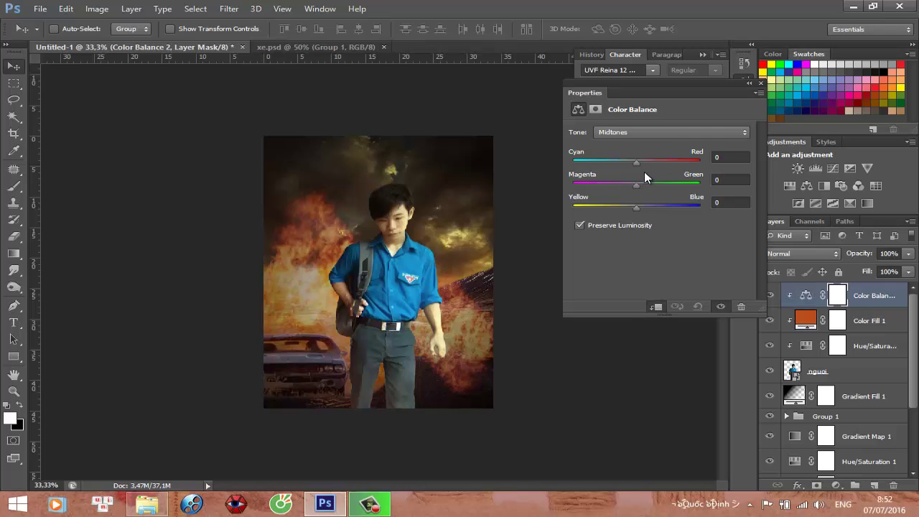
left_click_drag(637, 164, 644, 163)
left_click(761, 83)
- Add a Curves layer clipped to the boy with a slightly lowered midpoint
left_click(839, 486)
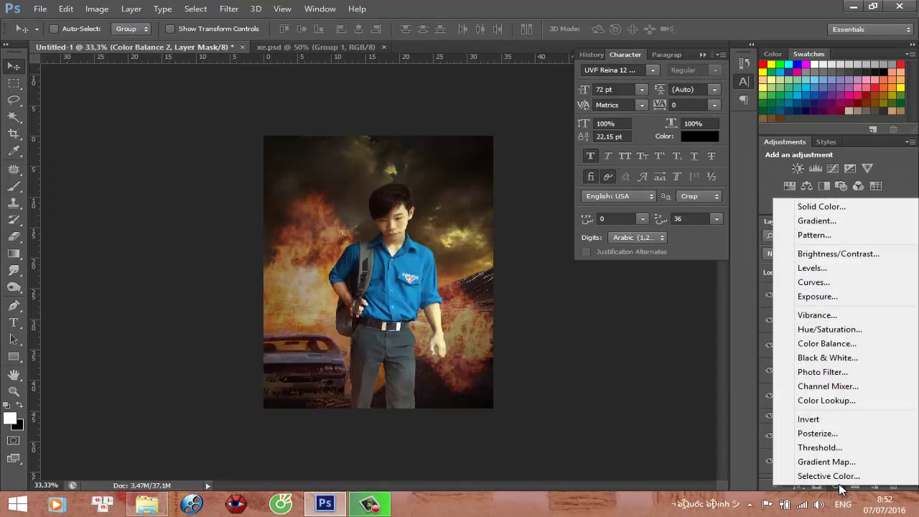
left_click(814, 282)
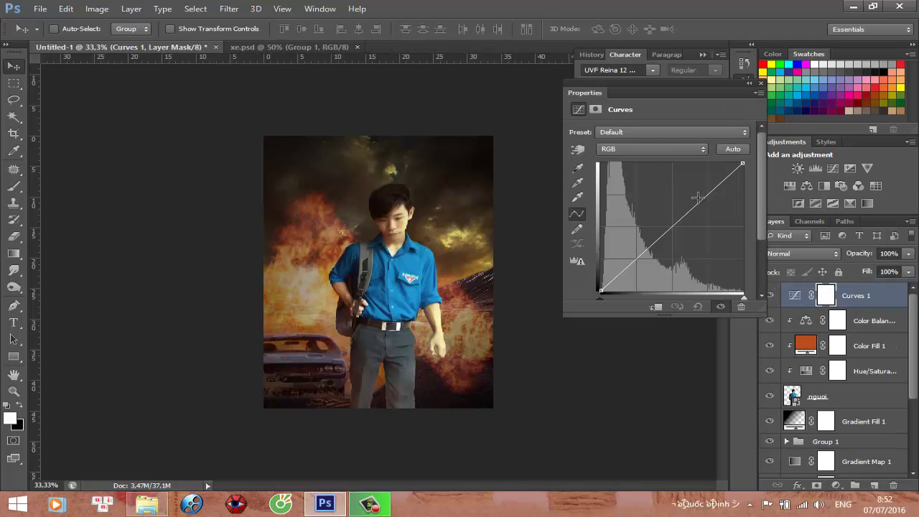
left_click_drag(701, 199, 704, 200)
left_click(653, 307)
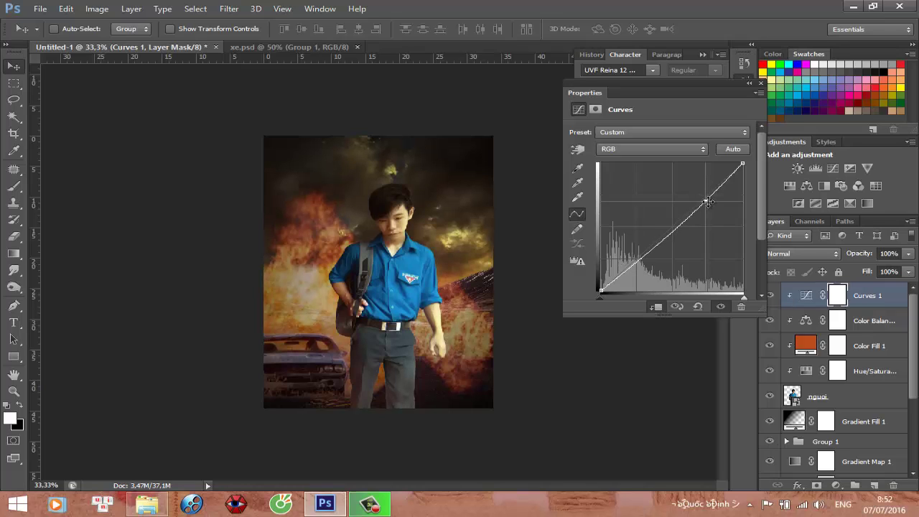
left_click_drag(707, 204, 710, 203)
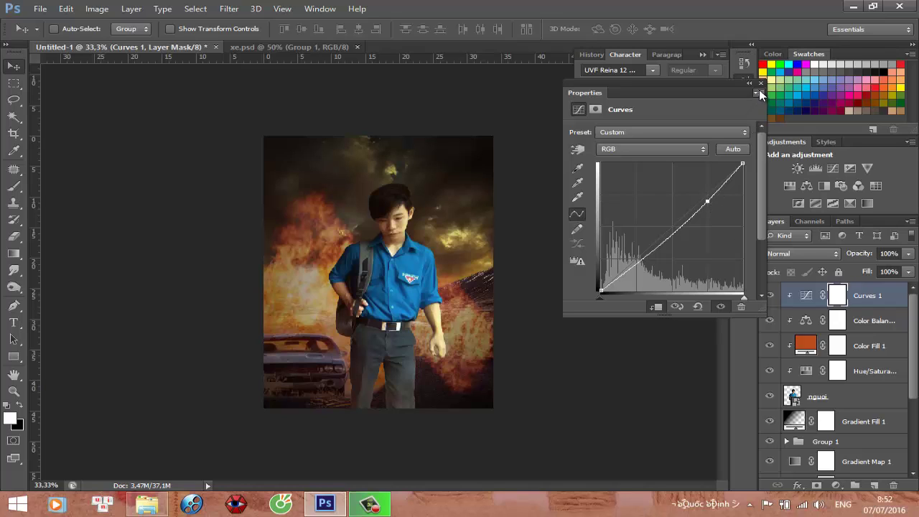
left_click(759, 83)
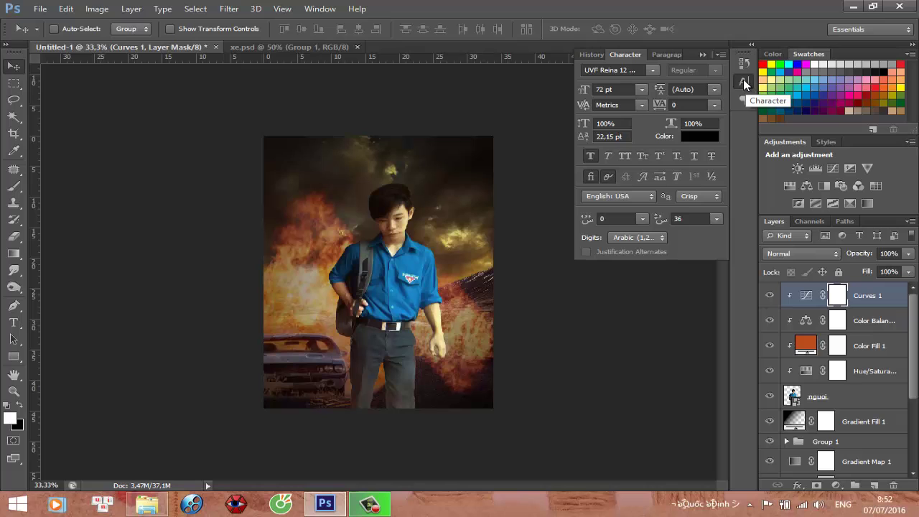
- Add a Gradient Fill layer at 54% scale, positioned lower on the poster
left_click(838, 487)
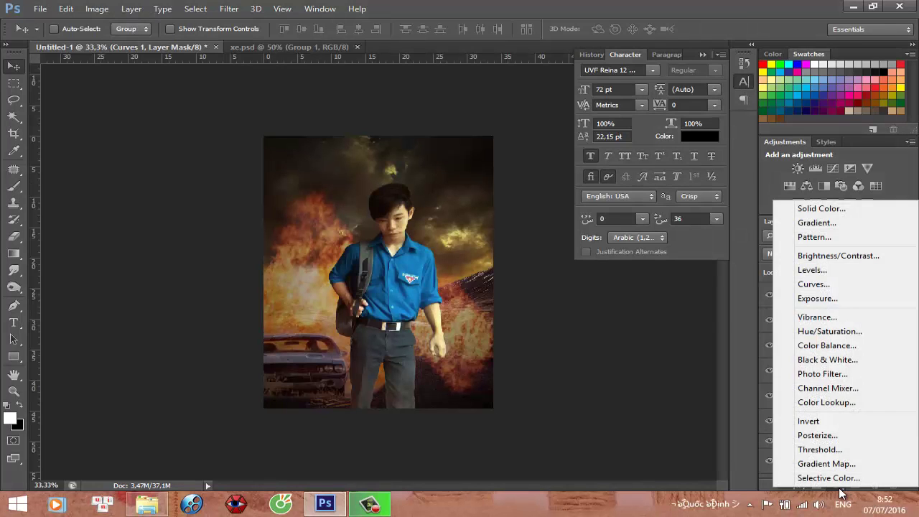
left_click(817, 223)
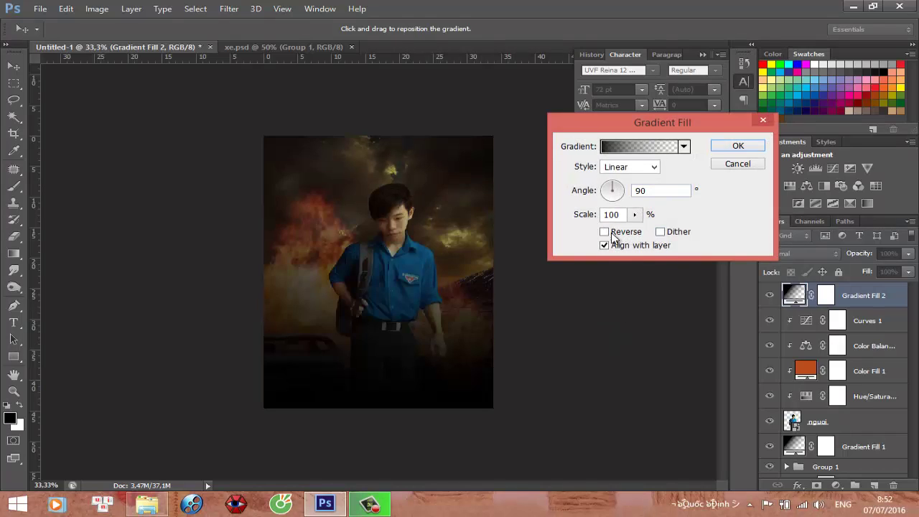
left_click_drag(591, 219, 559, 222)
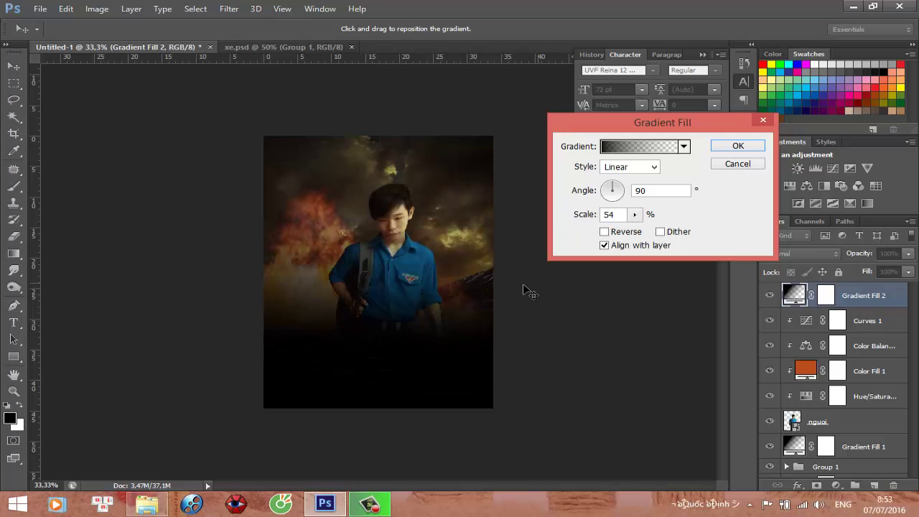
left_click_drag(421, 343, 427, 392)
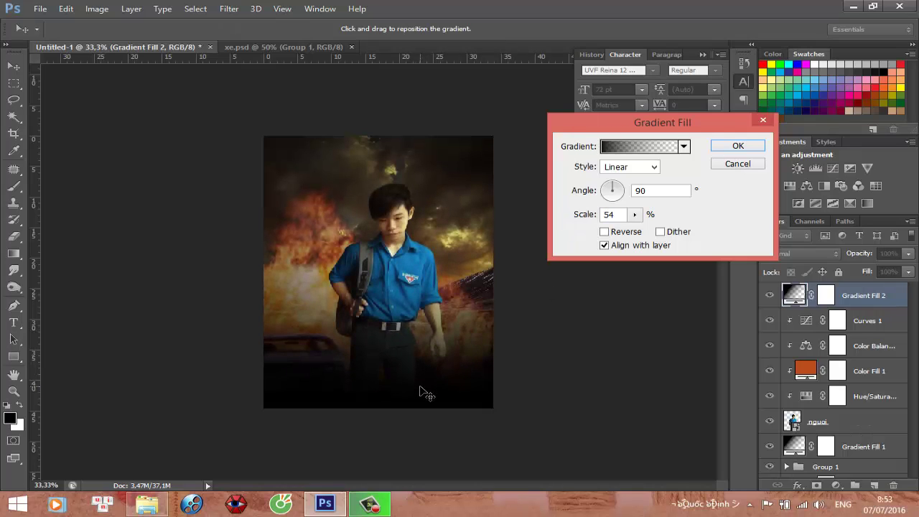
left_click(738, 146)
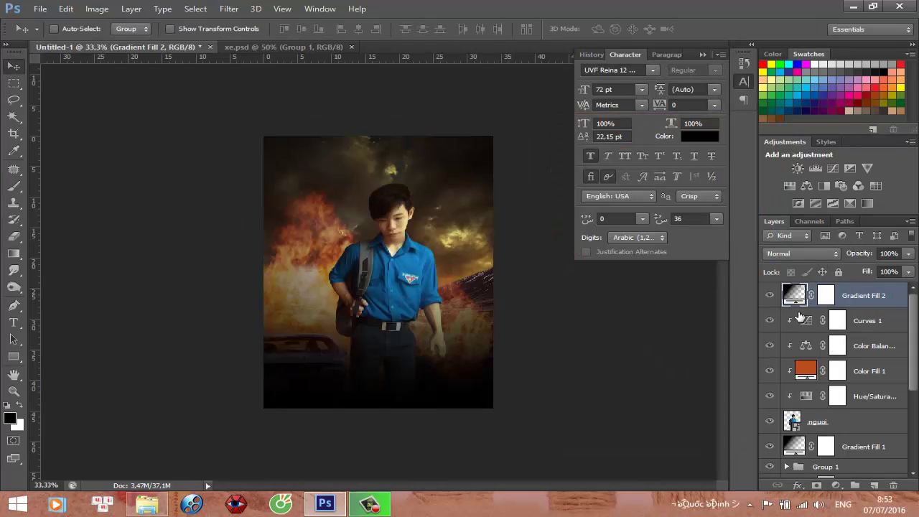
- Set the gradient fill to Soft Light, toggling its visibility to compare
left_click(771, 297)
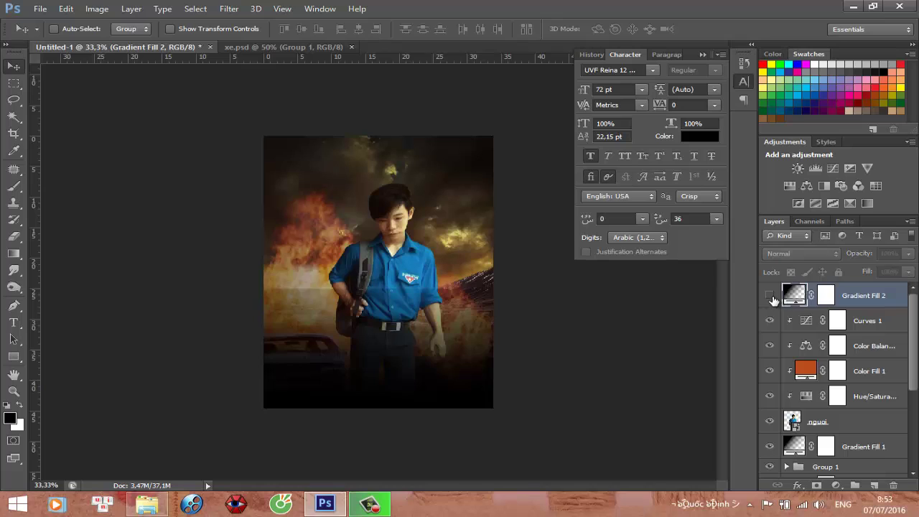
left_click(772, 296)
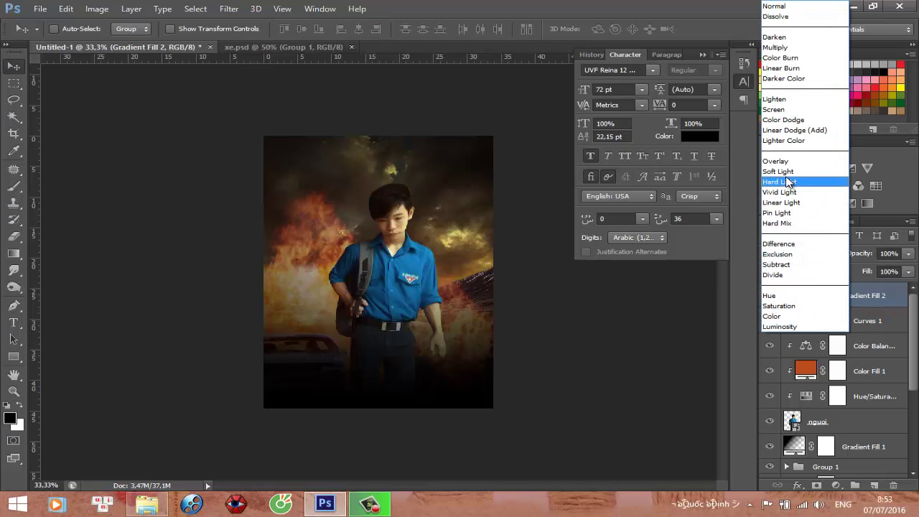
left_click(783, 173)
left_click(770, 296)
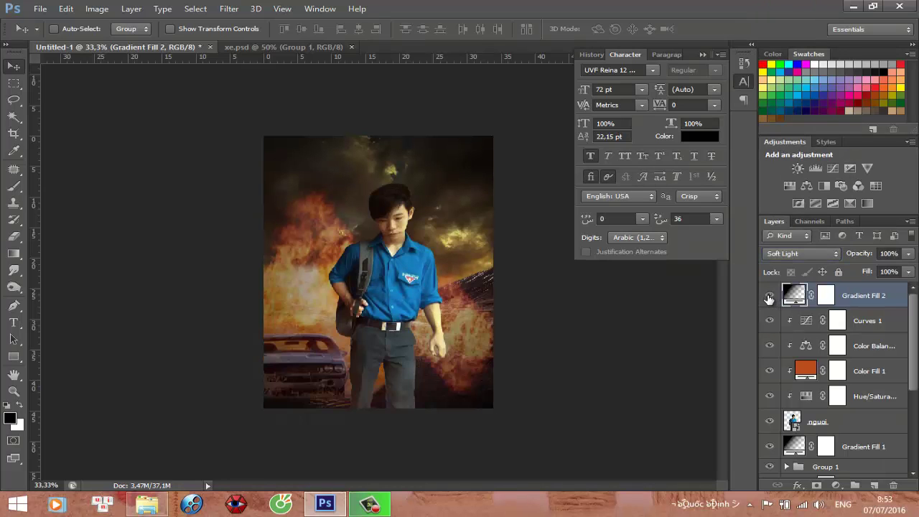
left_click(770, 297)
left_click(770, 296)
left_click(770, 296)
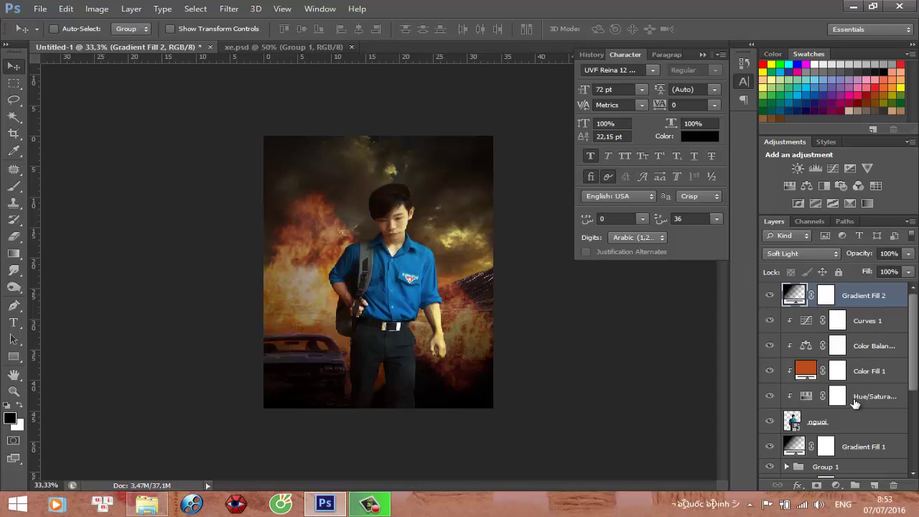
- Add a Color Balance 3 layer with midtones pushed +17 toward blue
left_click(837, 485)
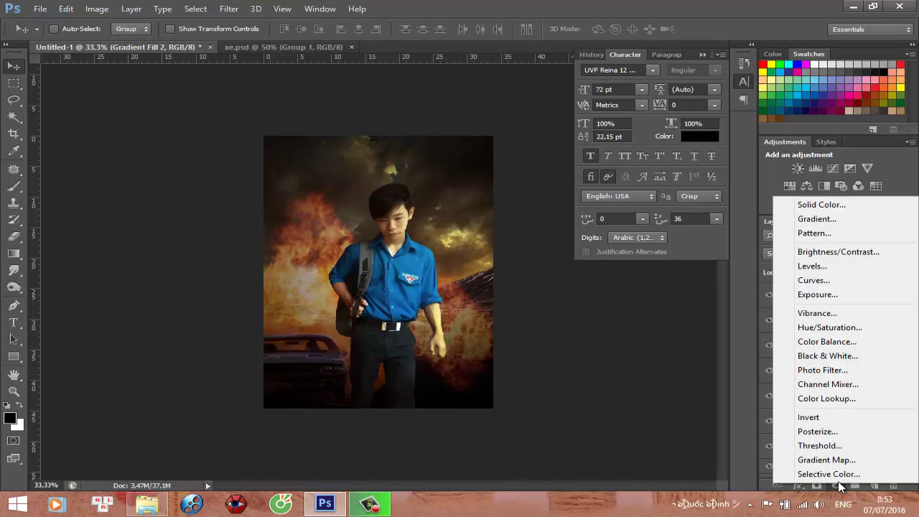
left_click(828, 342)
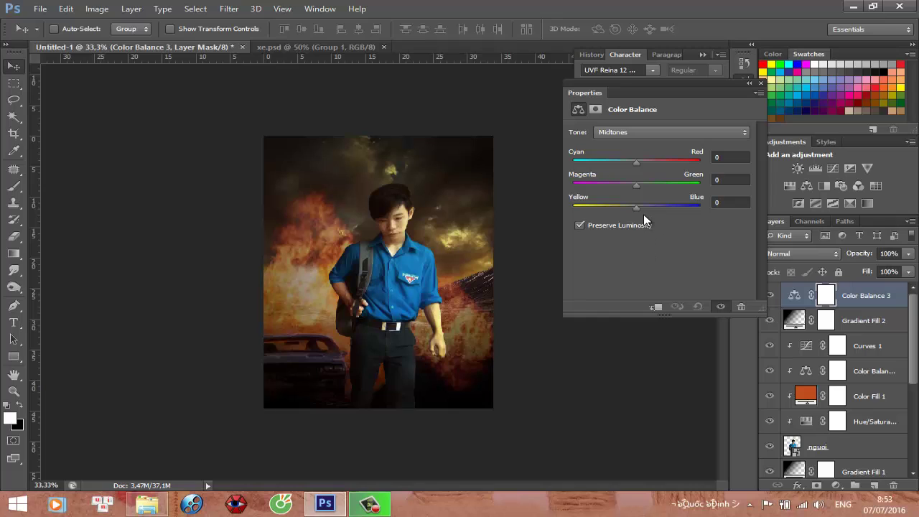
left_click_drag(637, 211, 649, 212)
left_click(761, 83)
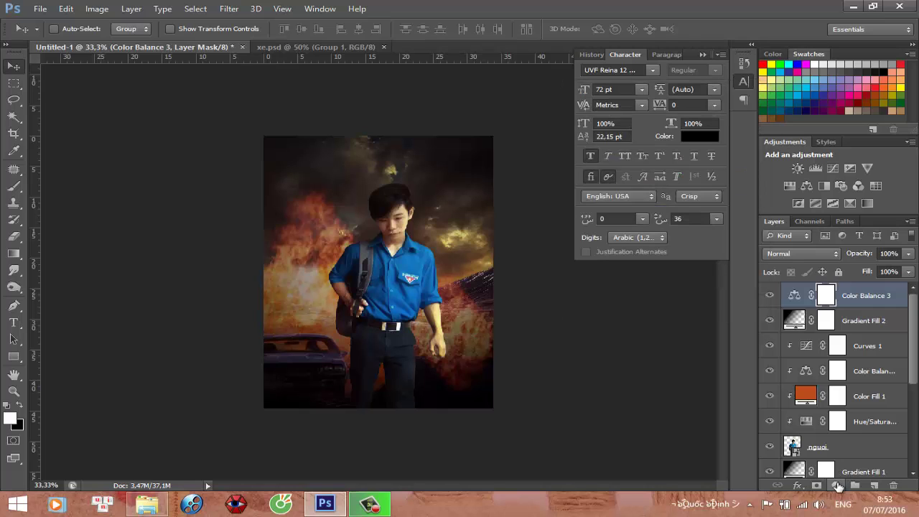
- Add a Curves 2 layer, raising the Green curve and the RGB curve slightly
left_click(836, 485)
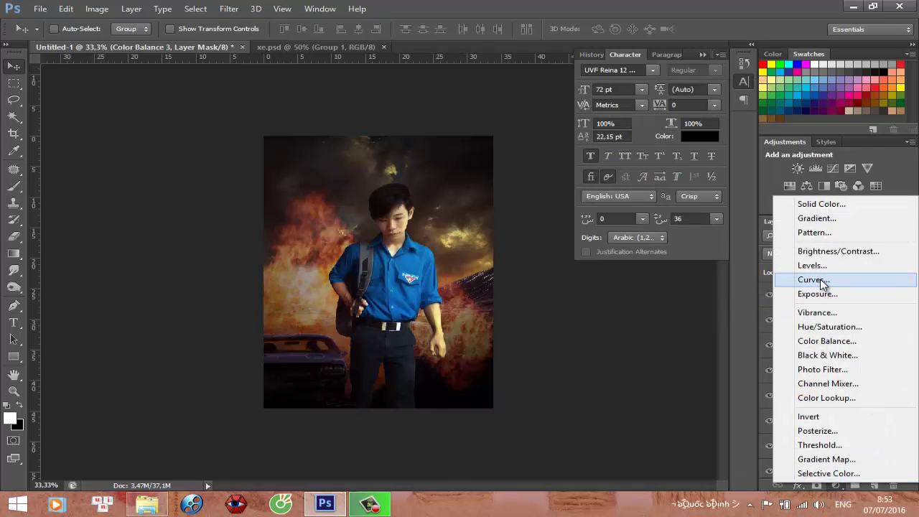
left_click(823, 282)
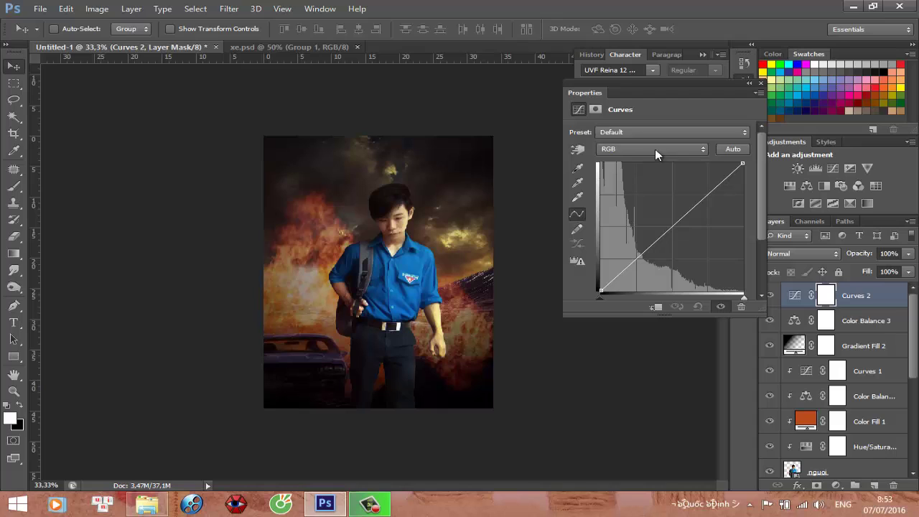
left_click(627, 148)
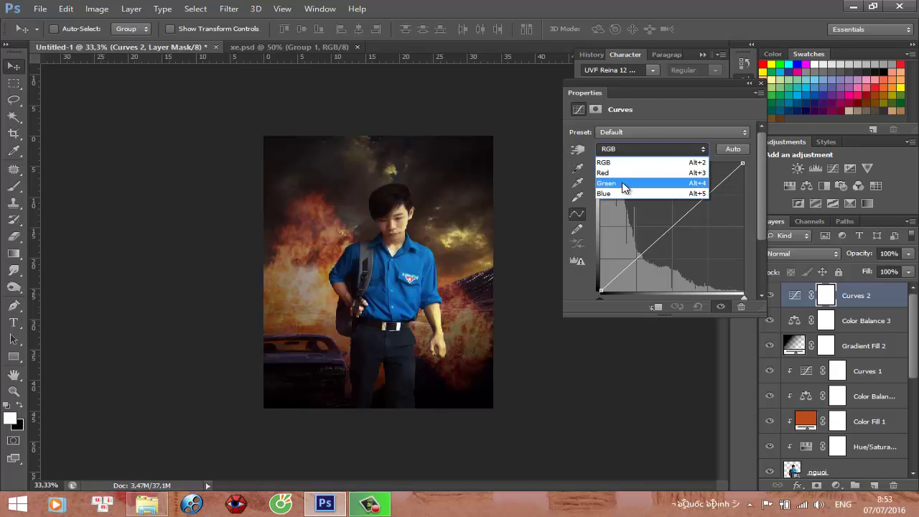
left_click(628, 189)
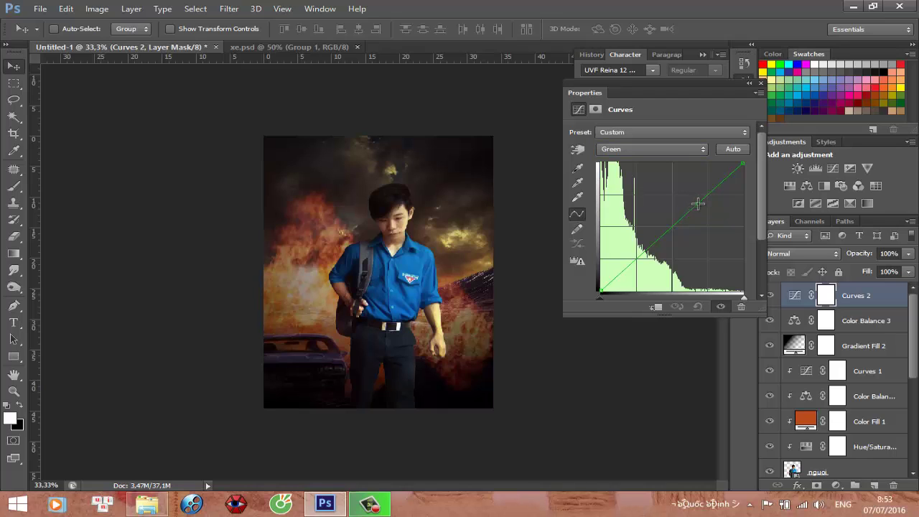
left_click_drag(698, 204, 702, 206)
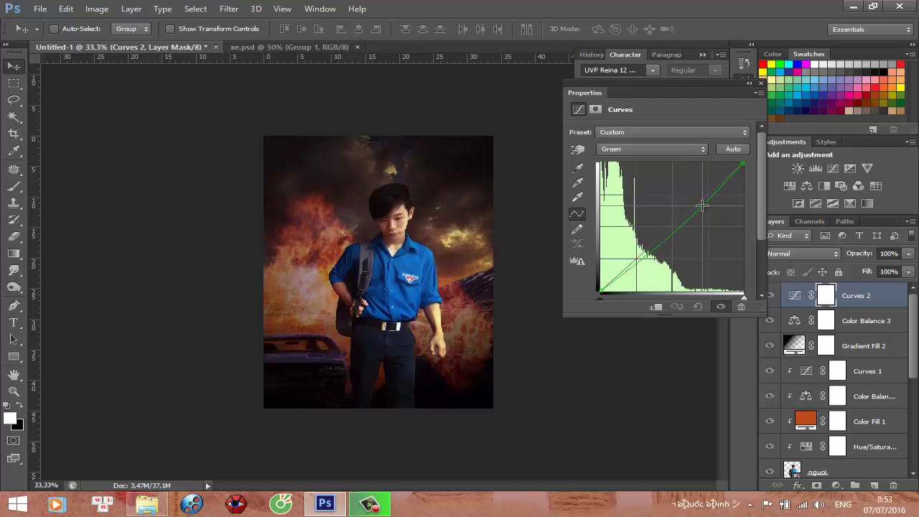
left_click(656, 149)
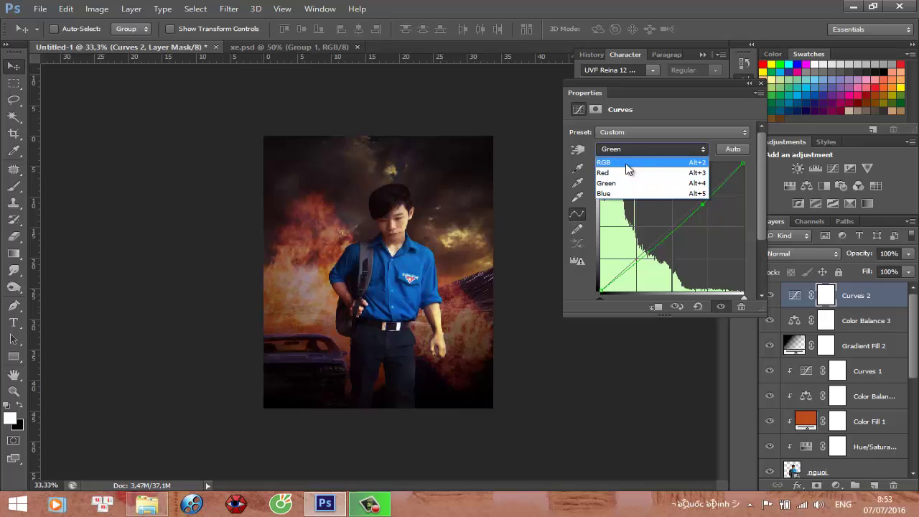
left_click(625, 167)
left_click_drag(706, 196, 706, 192)
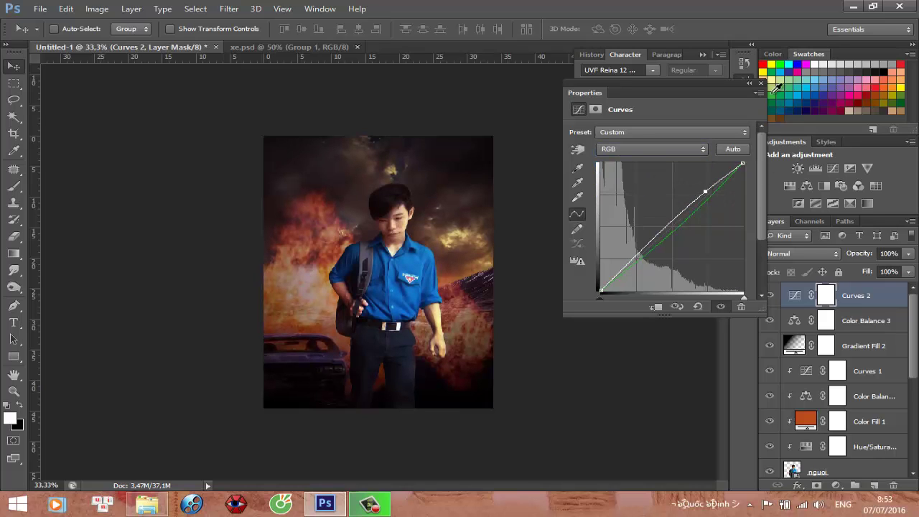
left_click(760, 82)
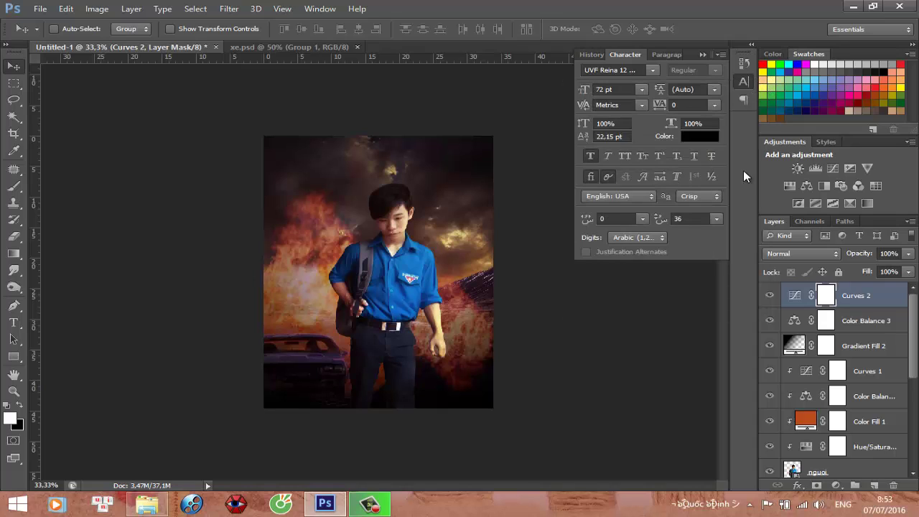
left_click(703, 55)
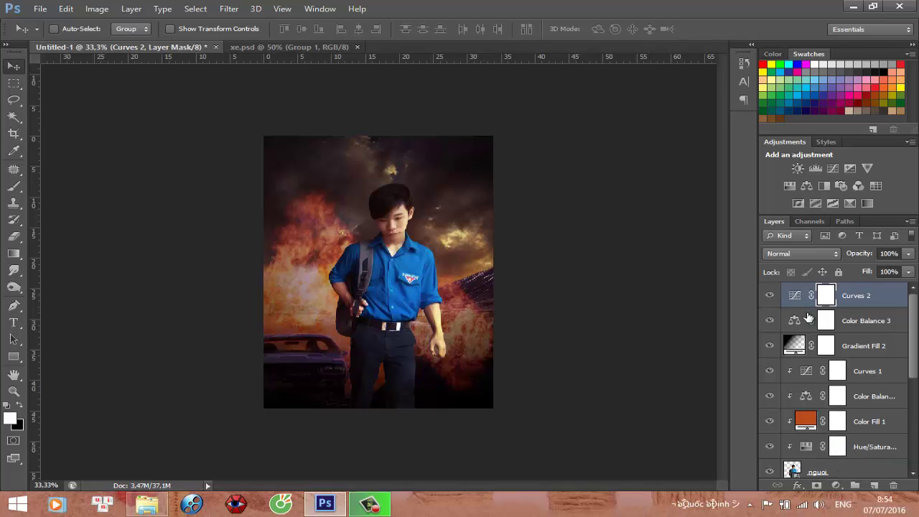
- Type the name title in white near the top centre of the poster
left_click(14, 323)
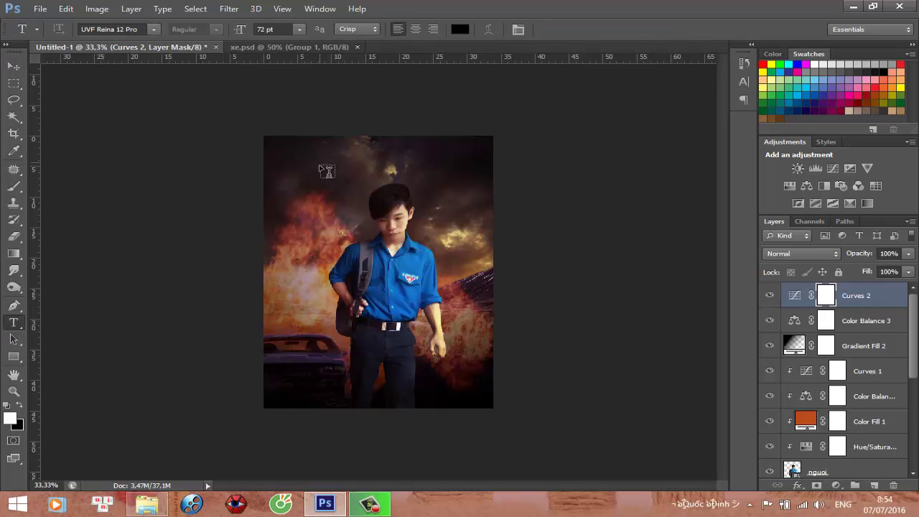
left_click(460, 31)
left_click_drag(458, 189, 434, 152)
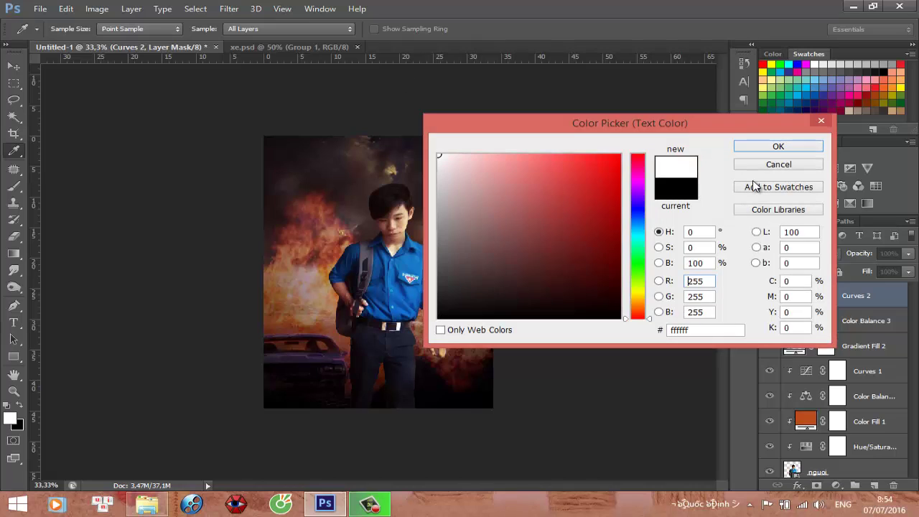
left_click(768, 146)
left_click(329, 152)
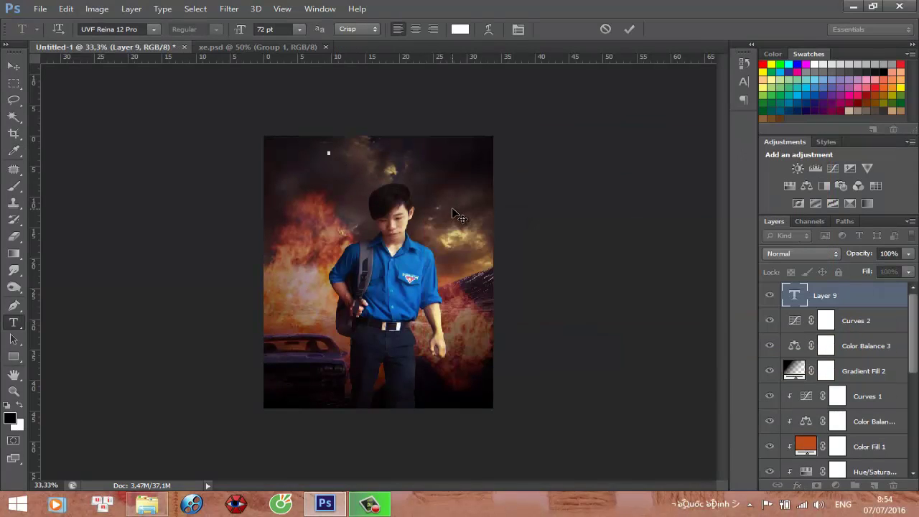
type("Q")
type("uooc")
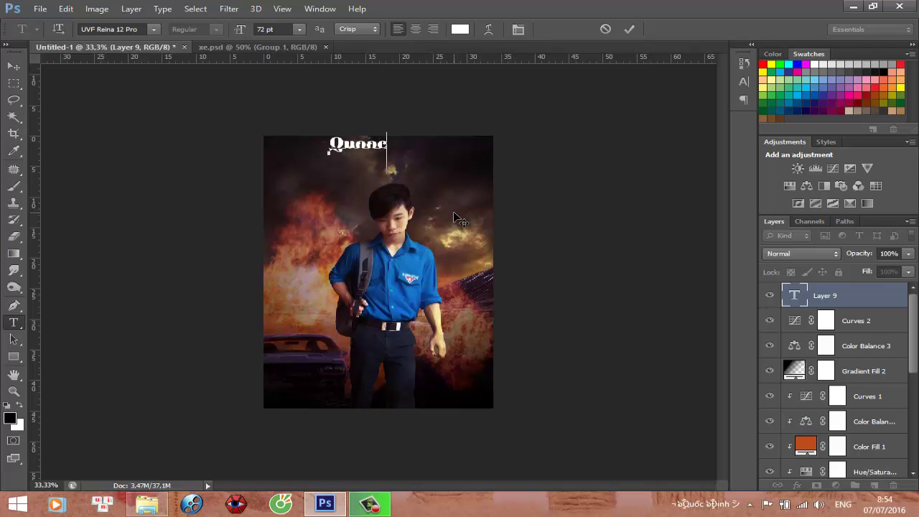
type(" Di")
type("nh")
left_click(14, 66)
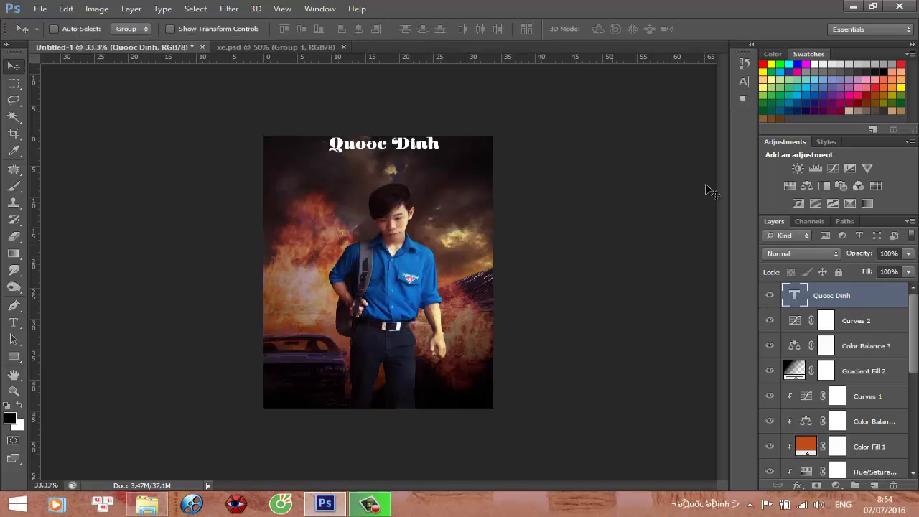
left_click(740, 86)
- Set the title font to Tarzan and move the title slightly lower
left_click(653, 70)
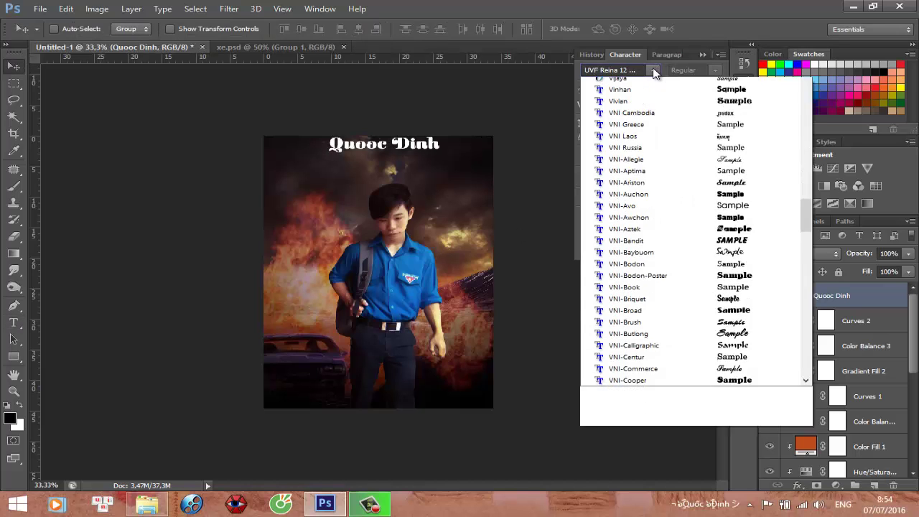
left_click(653, 70)
left_click(632, 70)
type("Tahoma")
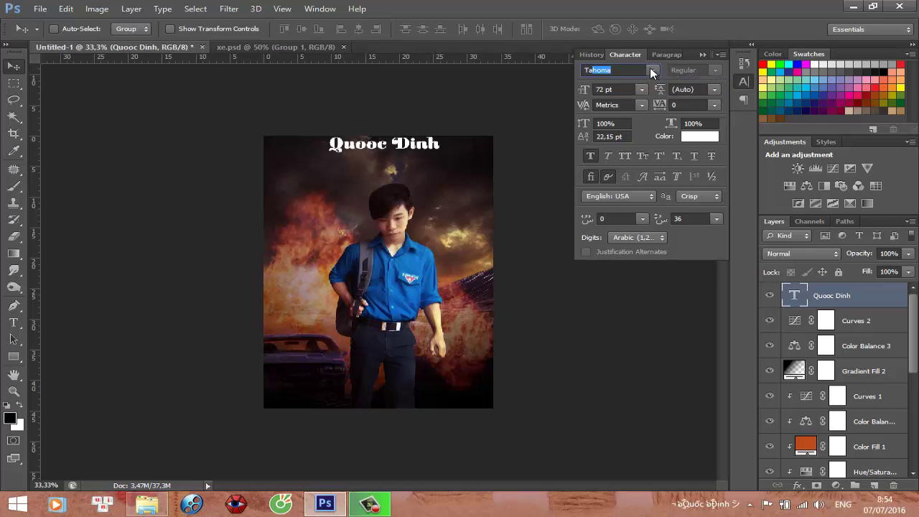
left_click(652, 69)
left_click(626, 96)
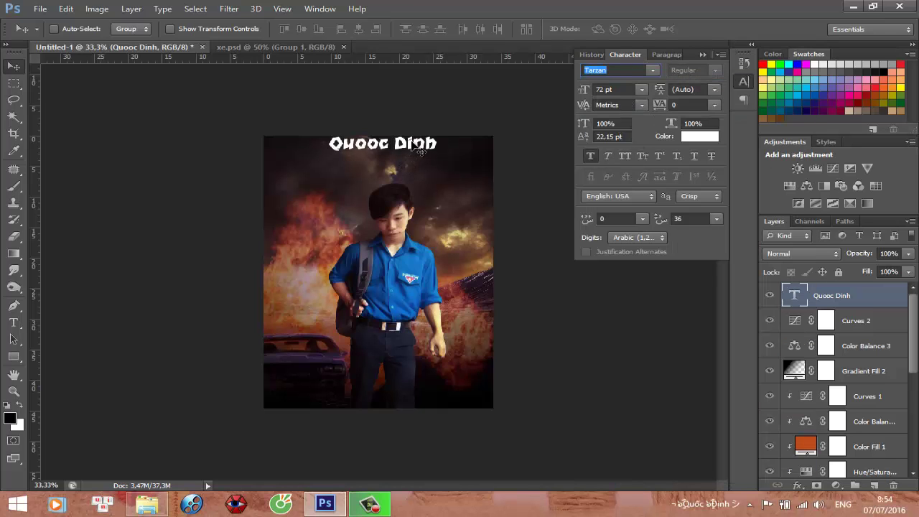
left_click_drag(417, 134, 415, 148)
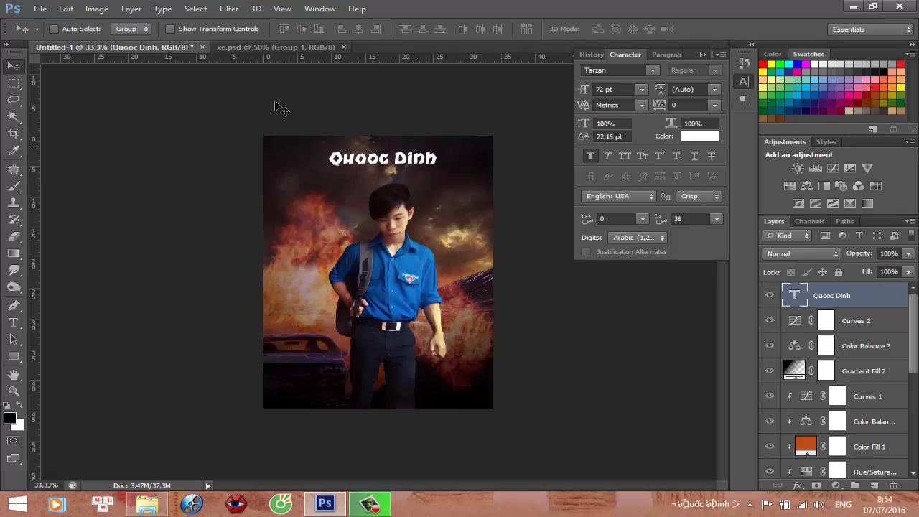
- Remove the doubled o so the first word takes its Vietnamese accent
left_click(103, 505)
left_click(573, 144)
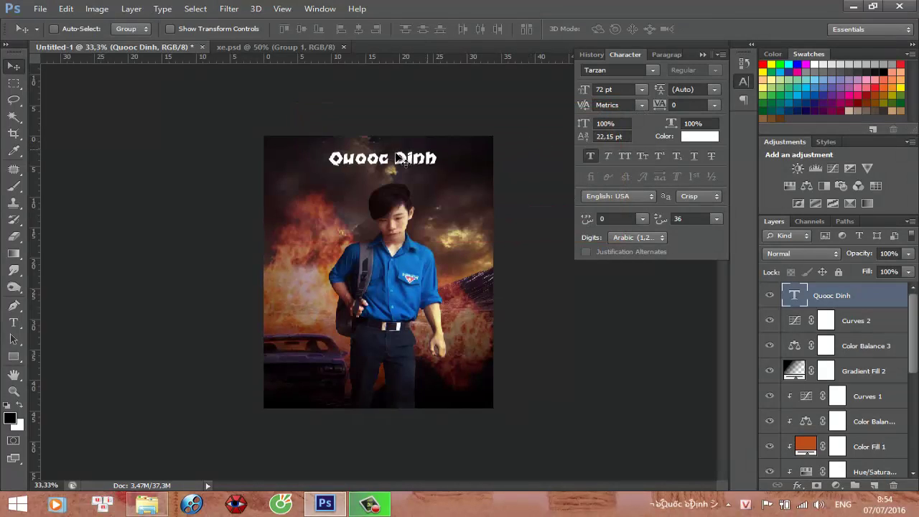
left_click(703, 55)
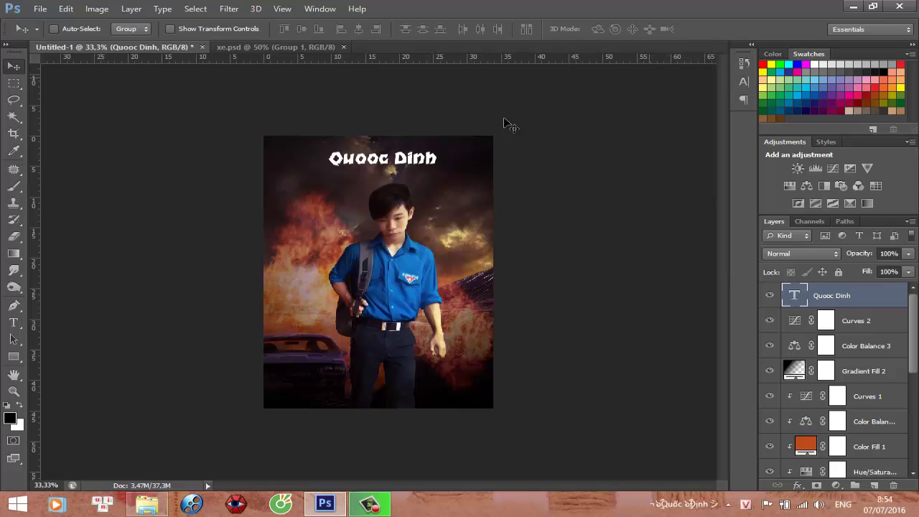
left_click(14, 323)
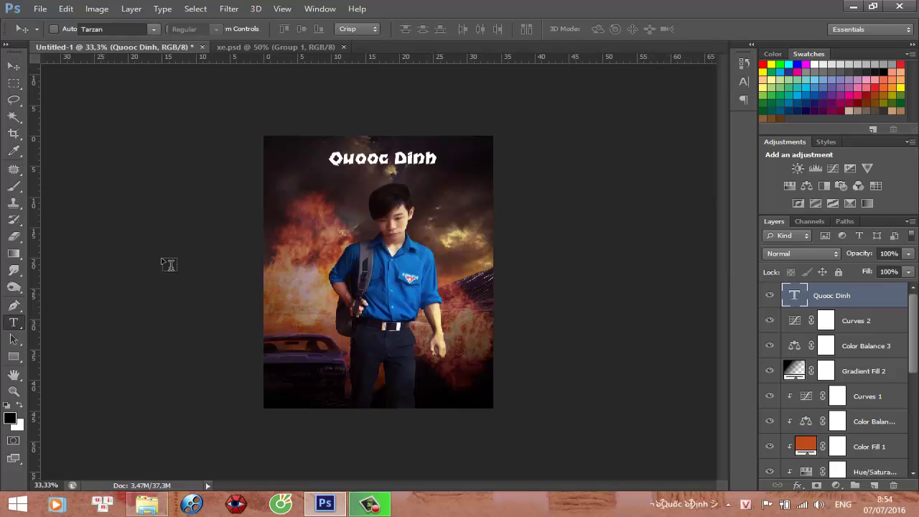
left_click(366, 162)
key("BackSpace")
type("ố")
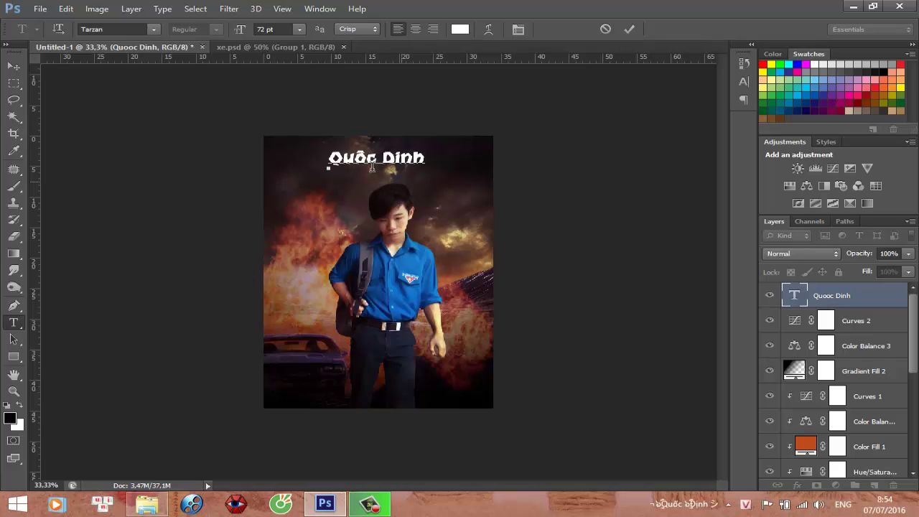
left_click(13, 66)
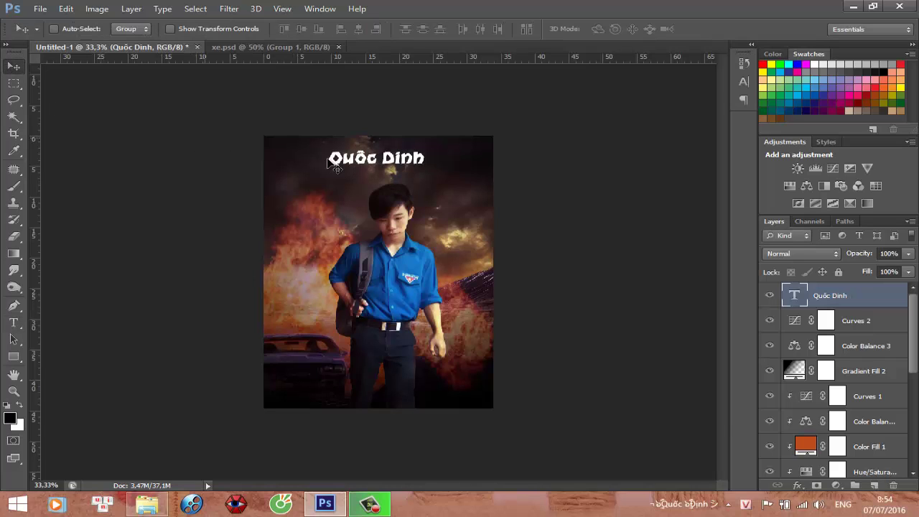
- Scale the title up to about 166% and nudge it up two steps
key("ctrl+t")
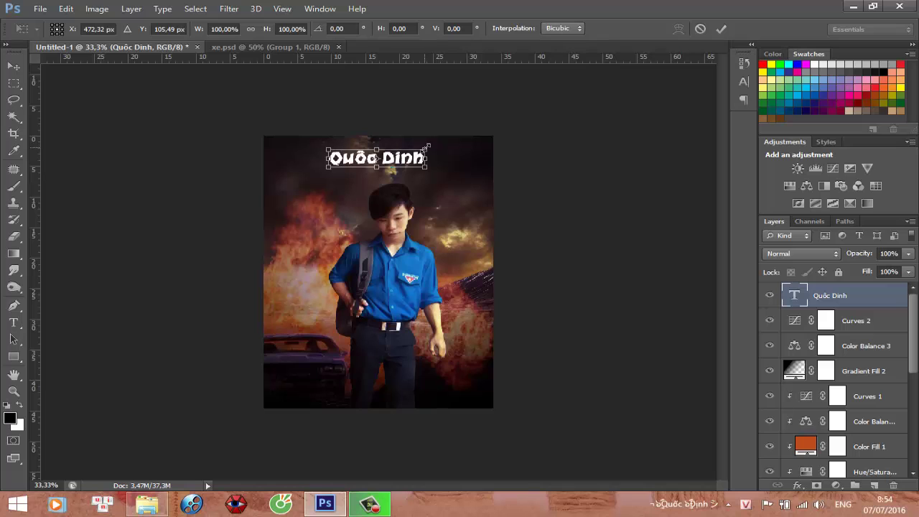
mouse_move(427, 147)
left_mouse_down()
mouse_move(464, 136)
mouse_move(418, 159)
mouse_move(428, 164)
left_mouse_up()
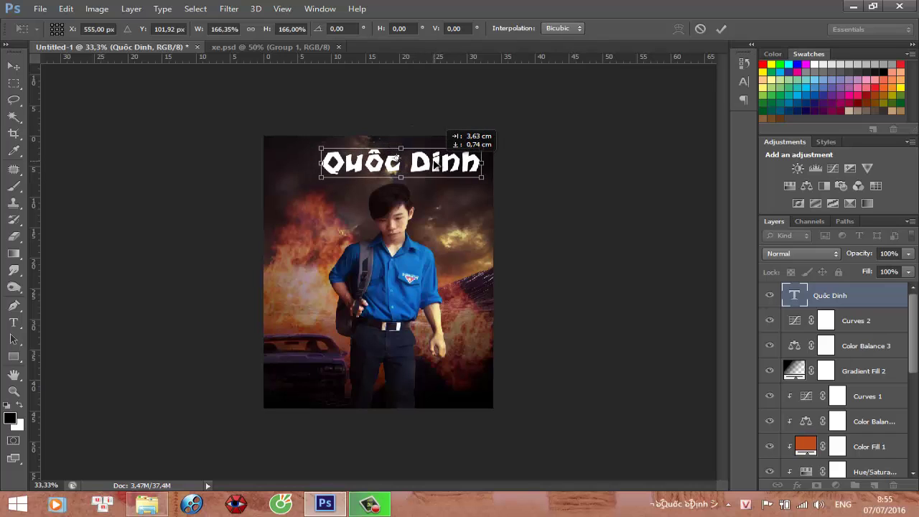
left_click_drag(428, 164, 430, 165)
key("Up")
key("Up")
key("Up")
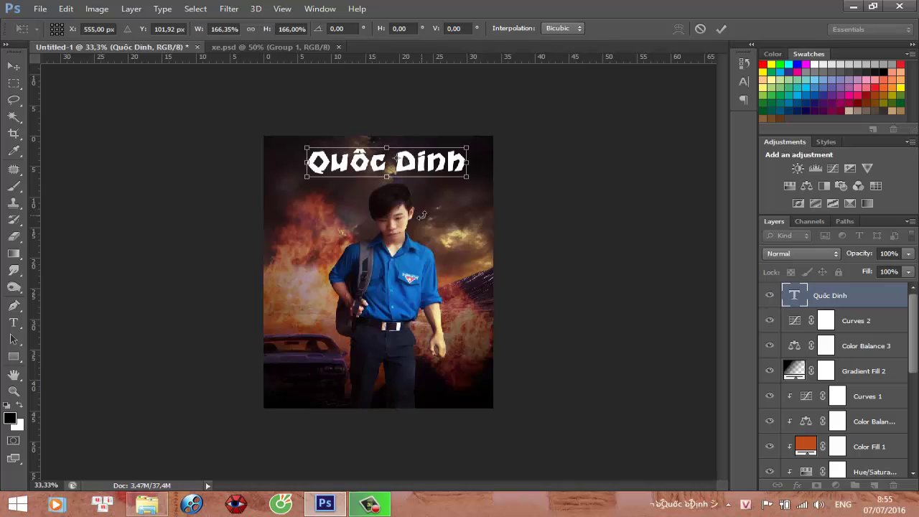
key("Up")
key("Up")
key("Up")
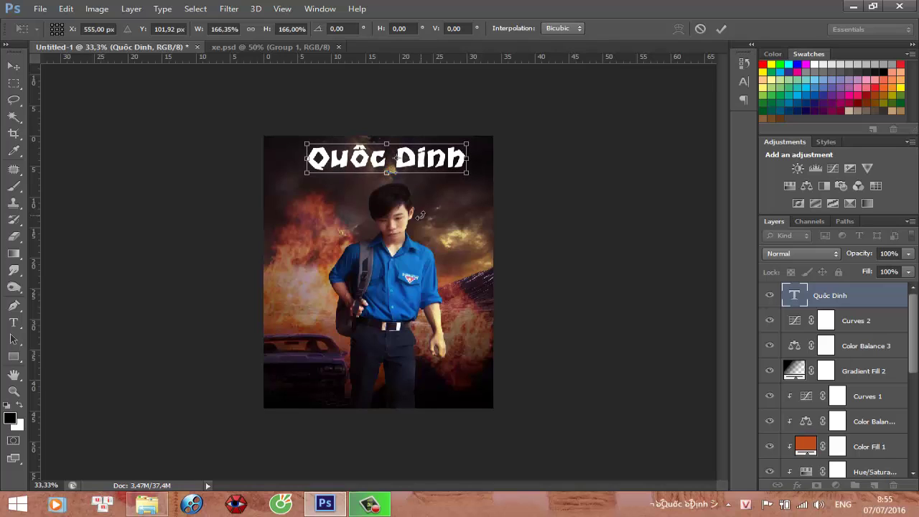
left_click(13, 67)
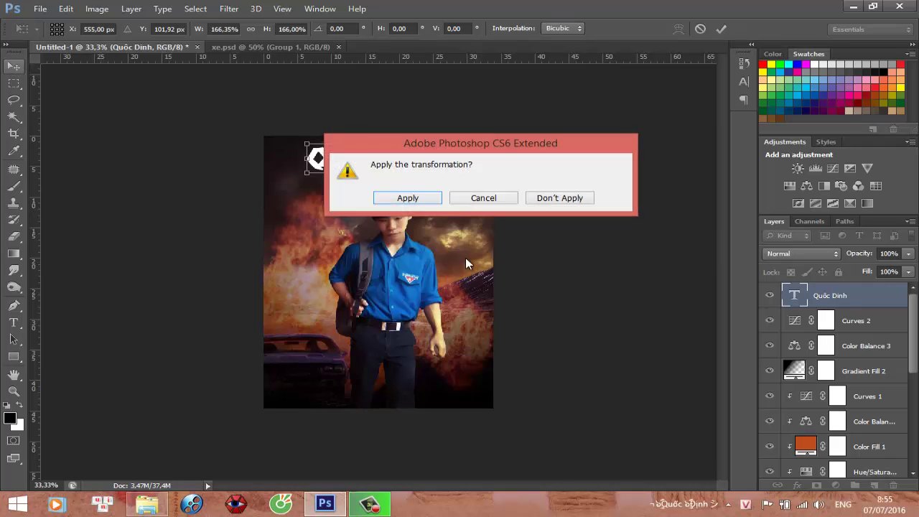
- Apply the enlargement and add a '-' text layer as an accent mark
left_click(407, 198)
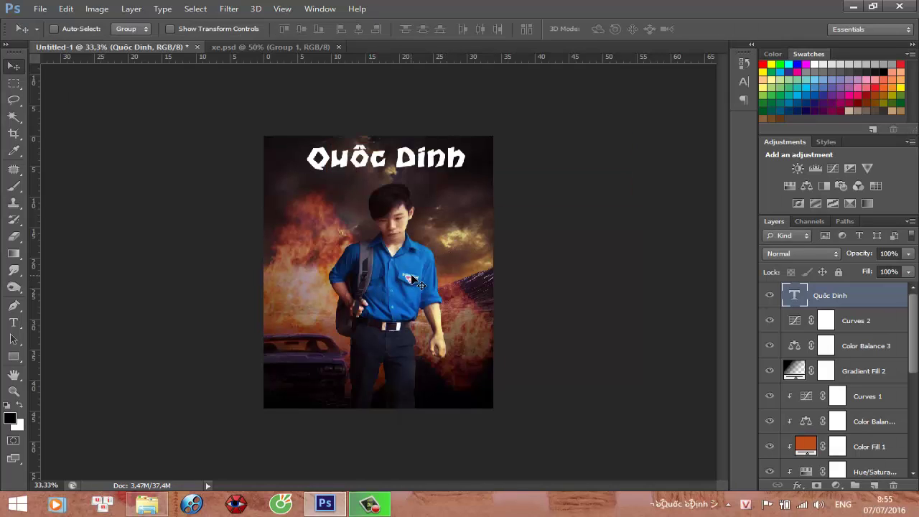
left_click(13, 323)
left_click(332, 226)
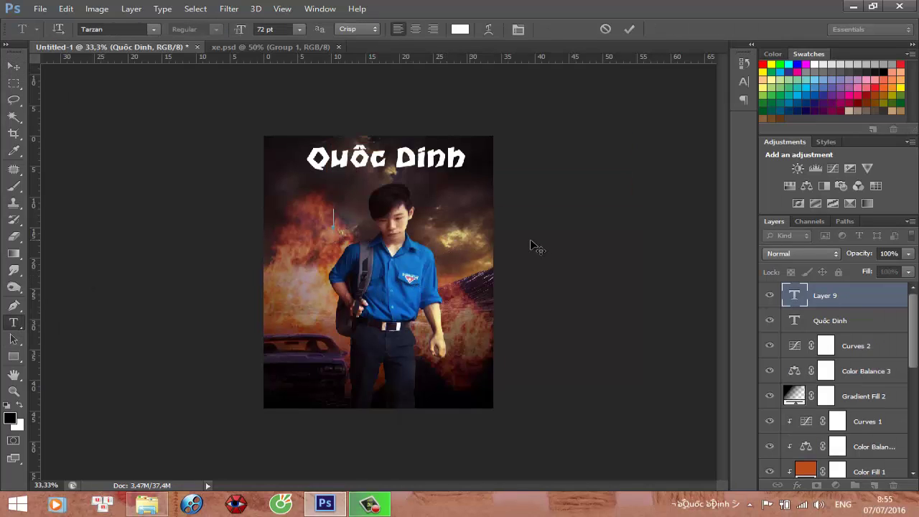
type("-")
left_click(13, 66)
left_click_drag(338, 228, 374, 149)
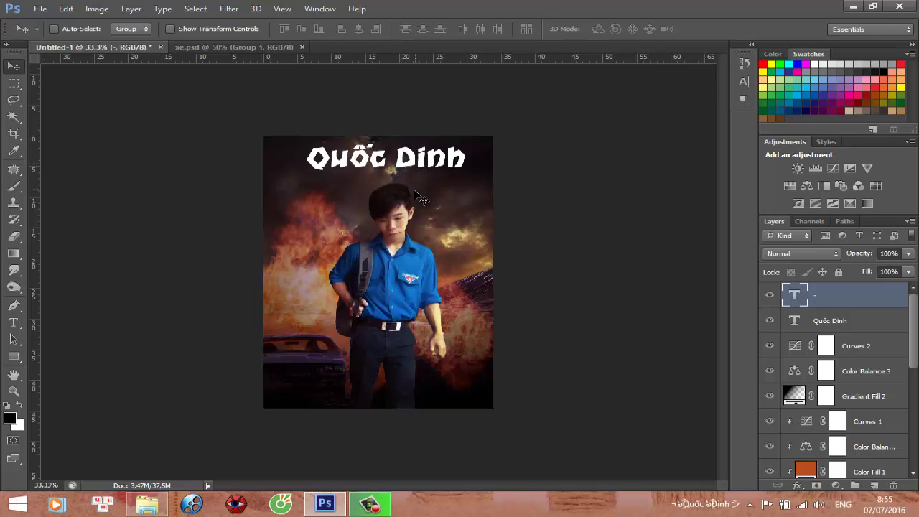
left_click_drag(377, 148, 421, 173)
- Duplicate the dash and place the copy across the D
key("ctrl+j")
key("ctrl+t")
left_click_drag(422, 185, 391, 174)
key("Return")
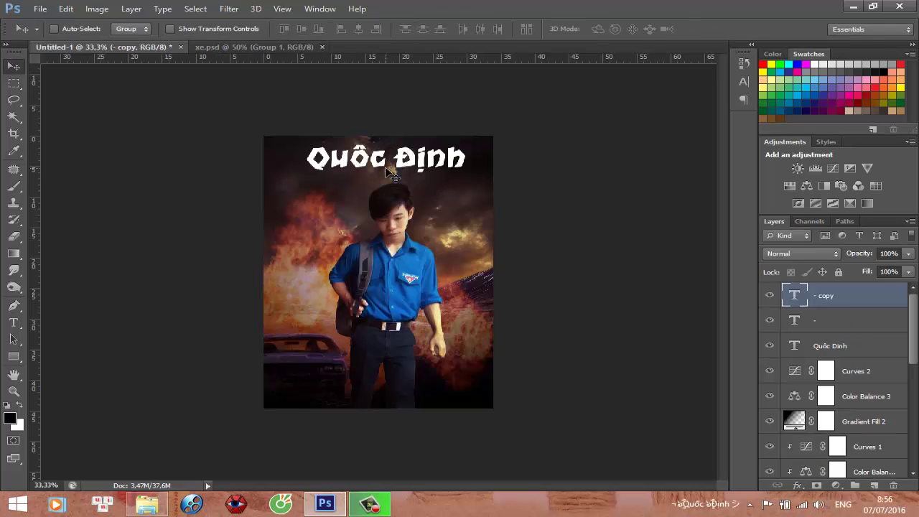
- Select the title, '-' and '- copy' layers and merge them into one layer
left_click(857, 345)
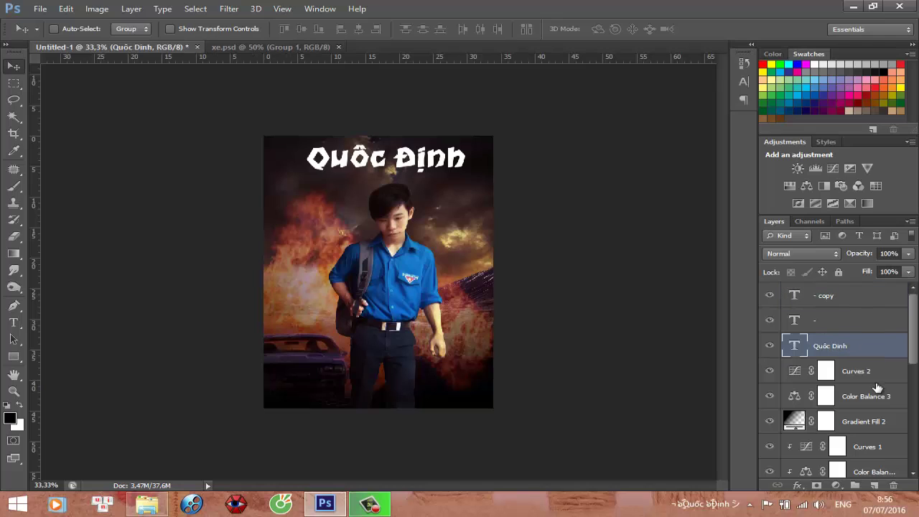
left_click(845, 295)
left_click(842, 343)
left_click(791, 295)
left_click(832, 348)
left_click(844, 295)
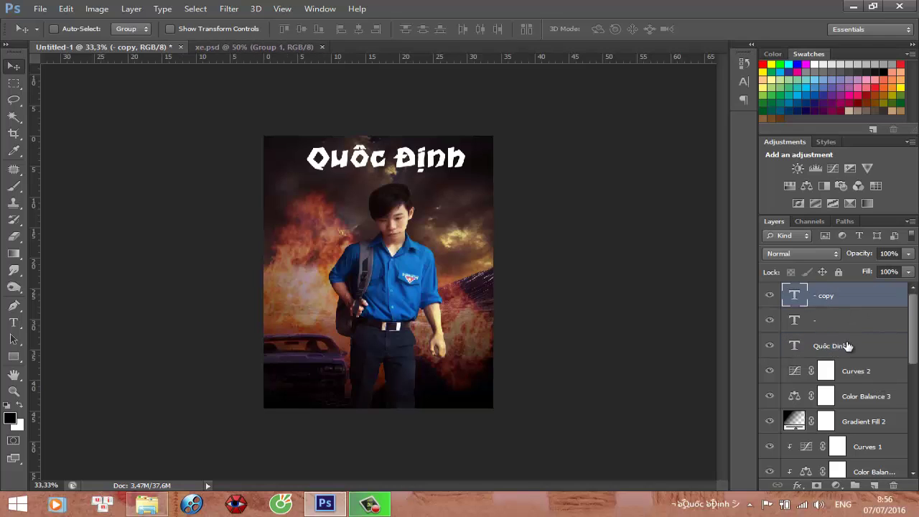
left_click(844, 347)
key("shift")
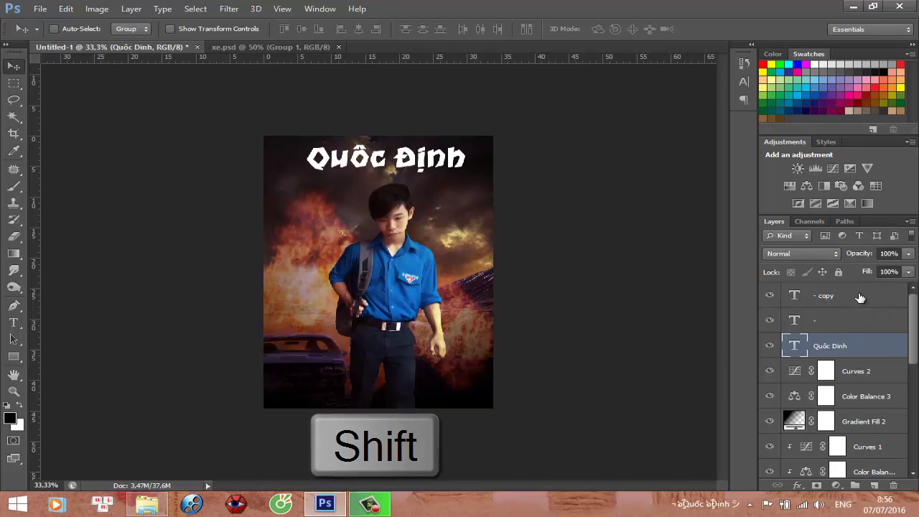
left_click(862, 300, "shift")
key("ctrl+e")
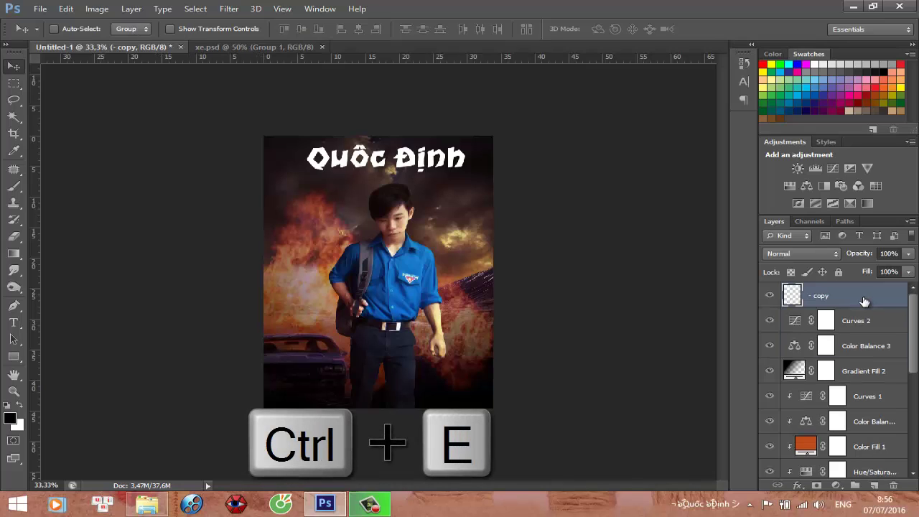
- Open the merged title layer's Blending Options and enable Gradient Overlay
right_click(794, 296)
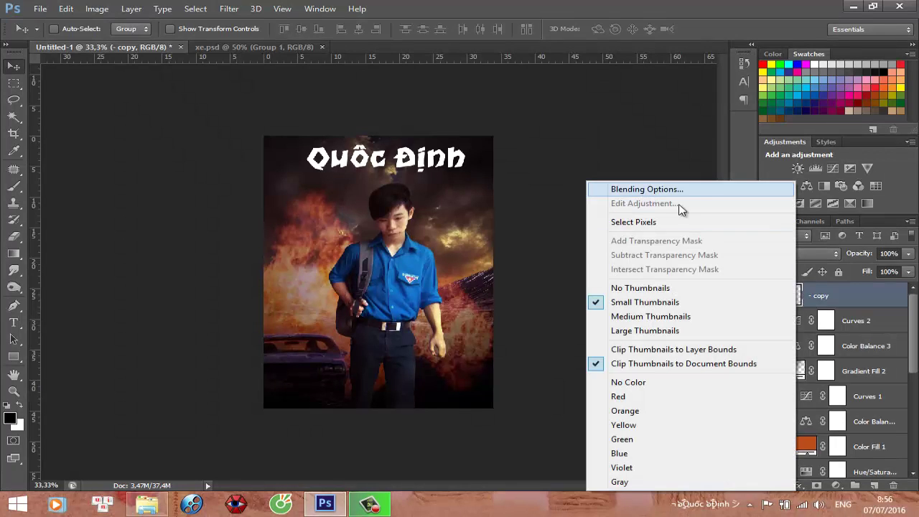
left_click(650, 189)
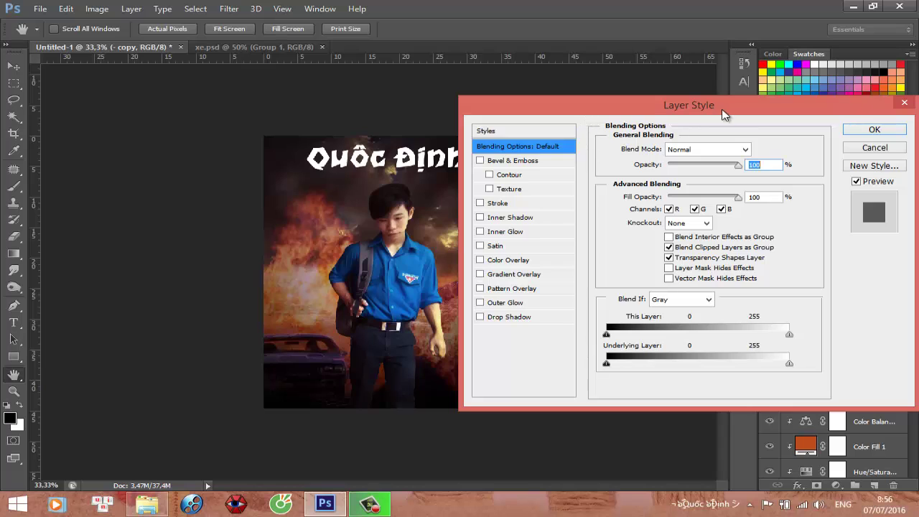
left_click_drag(719, 111, 524, 80)
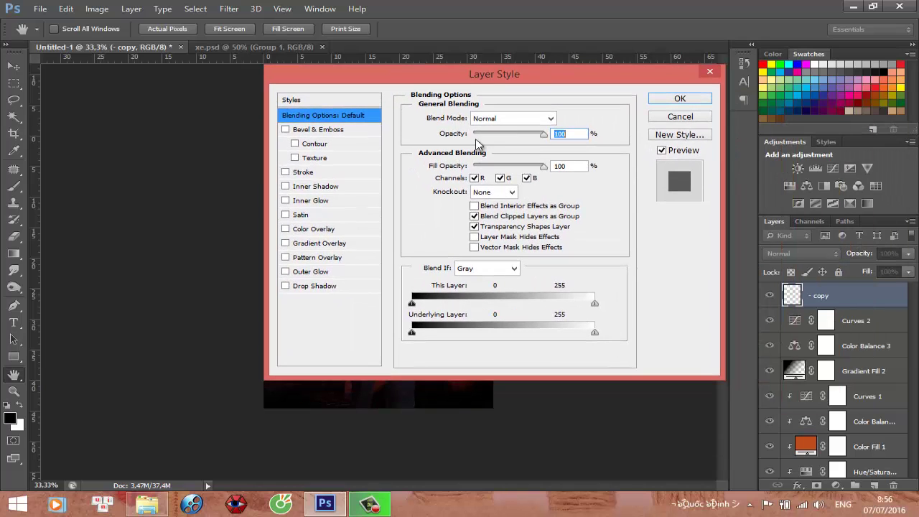
left_click(326, 244)
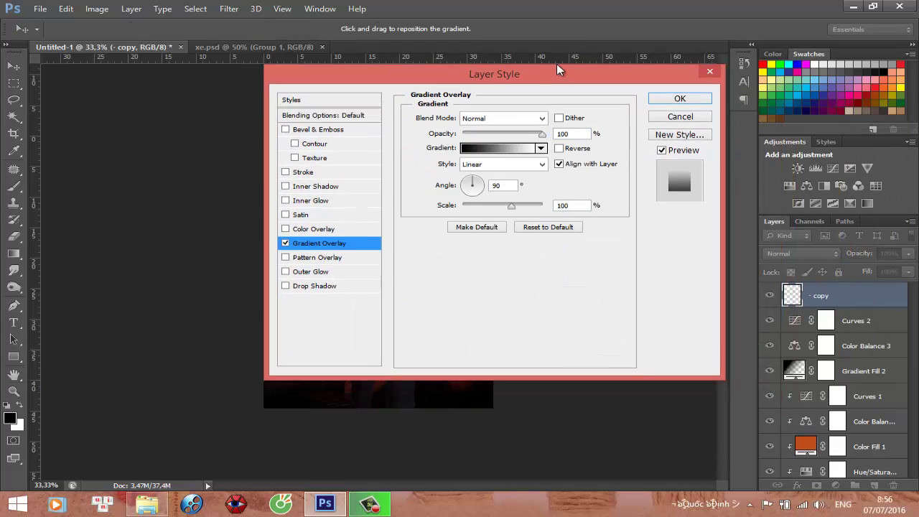
left_click_drag(557, 72, 771, 77)
- Set the gradient's left colour stop to a dark brown (641b05)
left_click(729, 129)
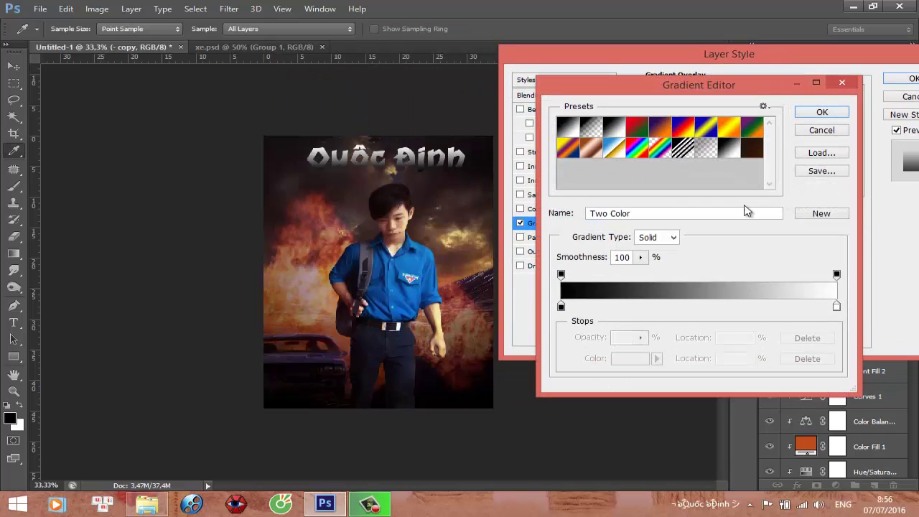
left_click(561, 307)
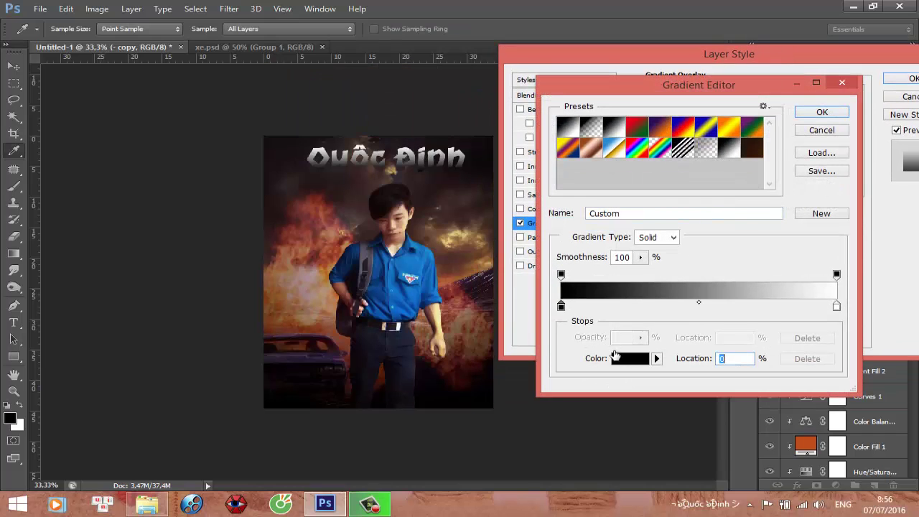
left_click(621, 358)
left_click_drag(638, 316, 638, 304)
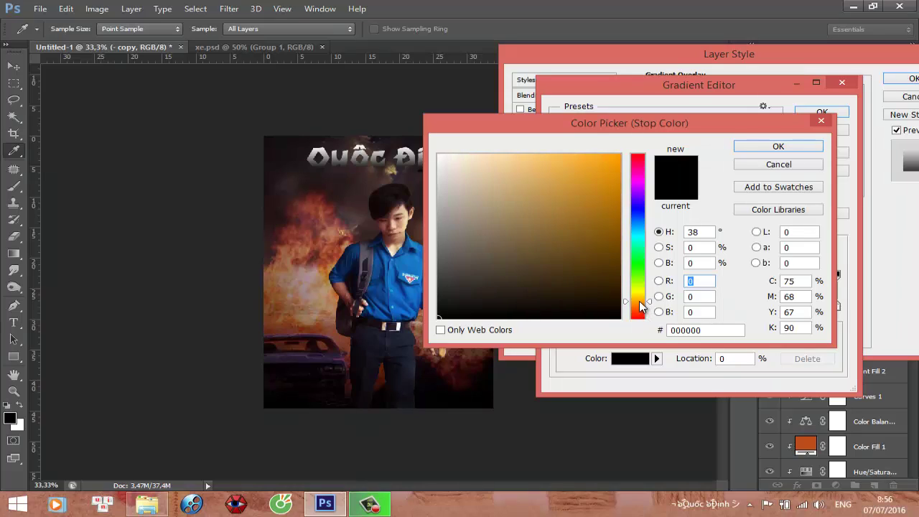
left_click(599, 249)
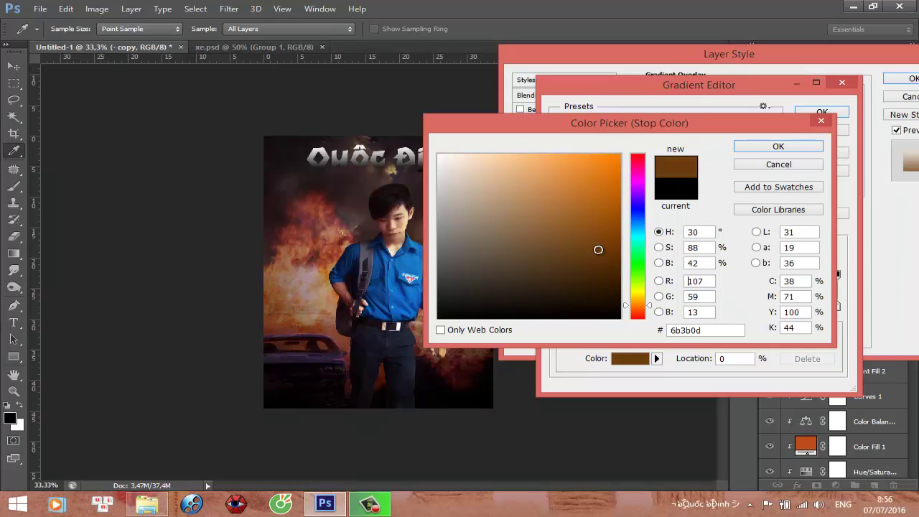
left_click_drag(598, 249, 601, 255)
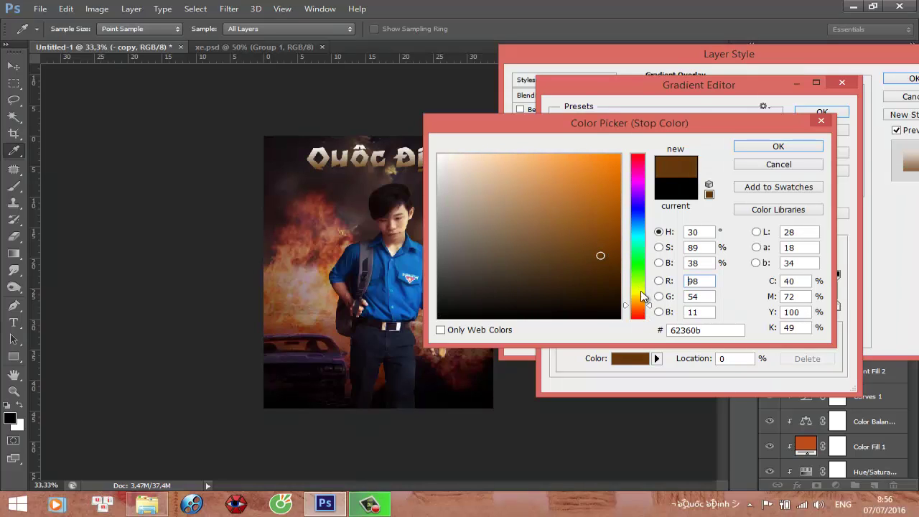
left_click(637, 295)
left_click_drag(639, 298, 639, 303)
mouse_move(597, 252)
left_mouse_down()
mouse_move(579, 267)
mouse_move(589, 240)
mouse_move(591, 251)
left_mouse_up()
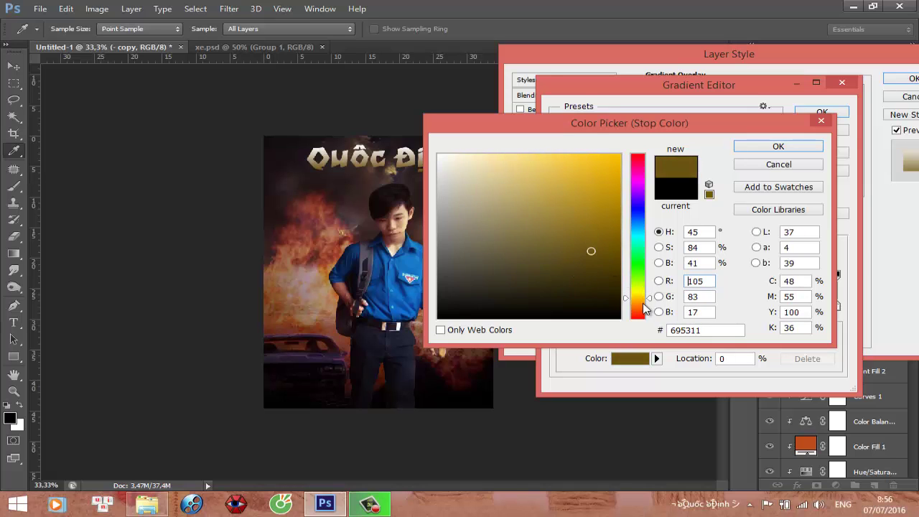
left_click(641, 307)
left_click(597, 247)
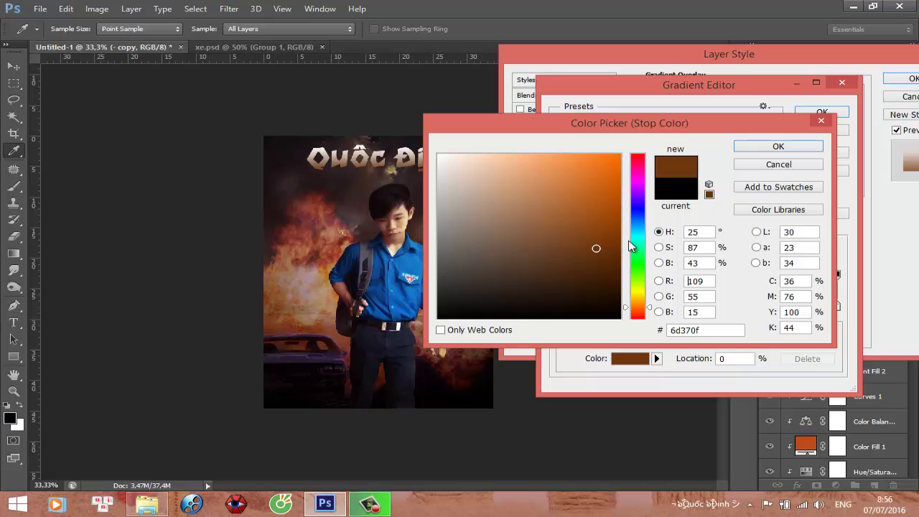
left_click(779, 147)
- Set the gradient's right colour stop to a light orange
left_click(836, 307)
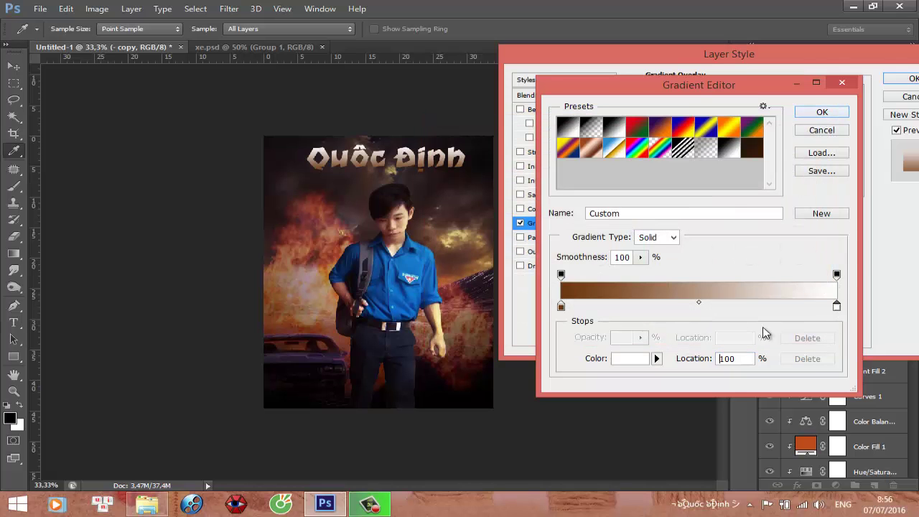
left_click(642, 364)
left_click_drag(639, 316, 637, 308)
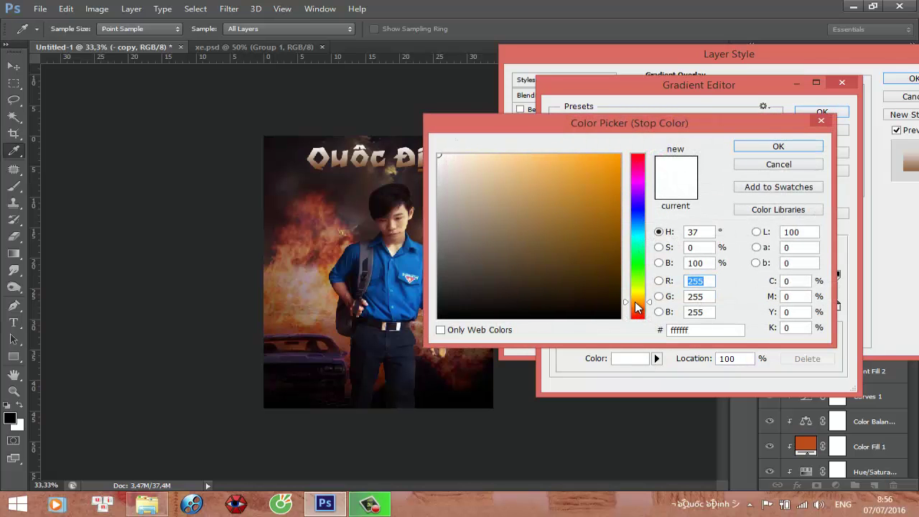
mouse_move(600, 234)
left_mouse_down()
mouse_move(615, 197)
mouse_move(588, 207)
left_mouse_up()
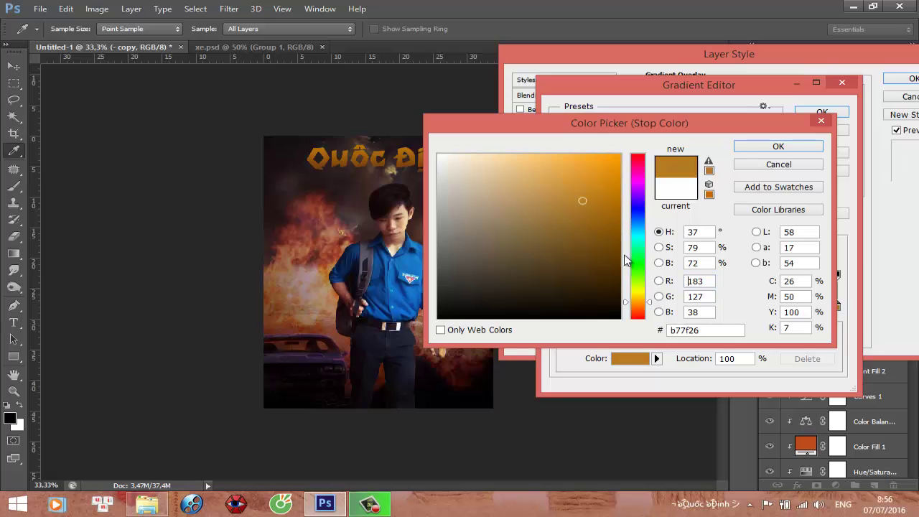
left_click(638, 304)
left_click_drag(637, 304, 637, 295)
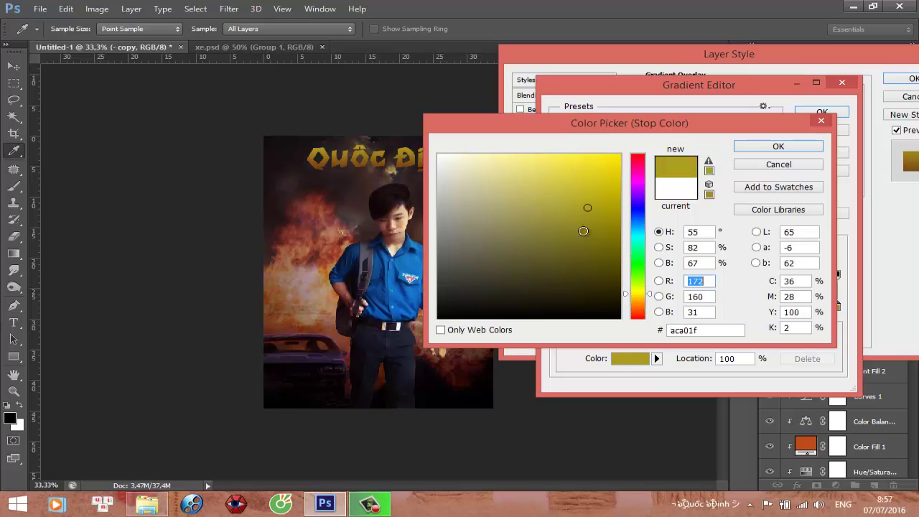
mouse_move(588, 208)
left_mouse_down()
mouse_move(580, 204)
mouse_move(601, 222)
left_mouse_up()
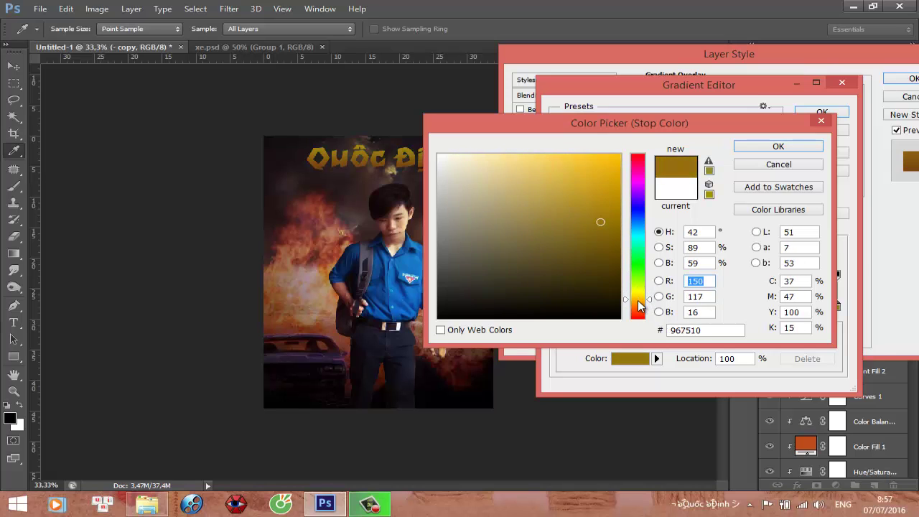
left_click_drag(640, 293, 638, 301)
left_click(603, 228)
left_click_drag(604, 230, 569, 179)
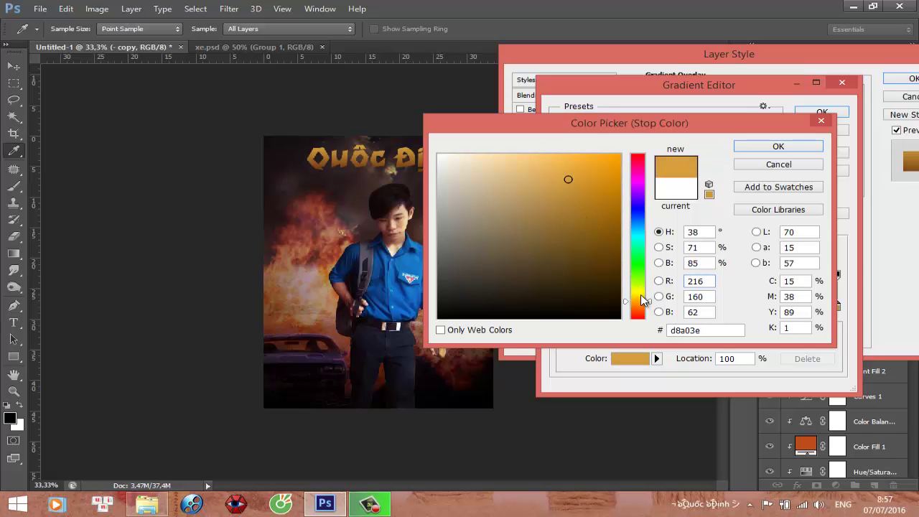
left_click(640, 306)
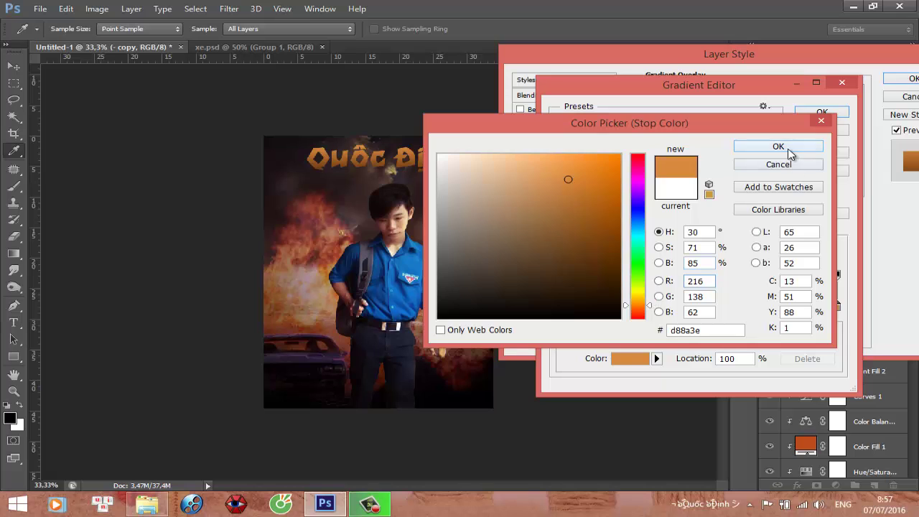
left_click(786, 147)
- Recolour the left gradient stop to a darker red-brown
left_click(561, 307)
left_click(631, 359)
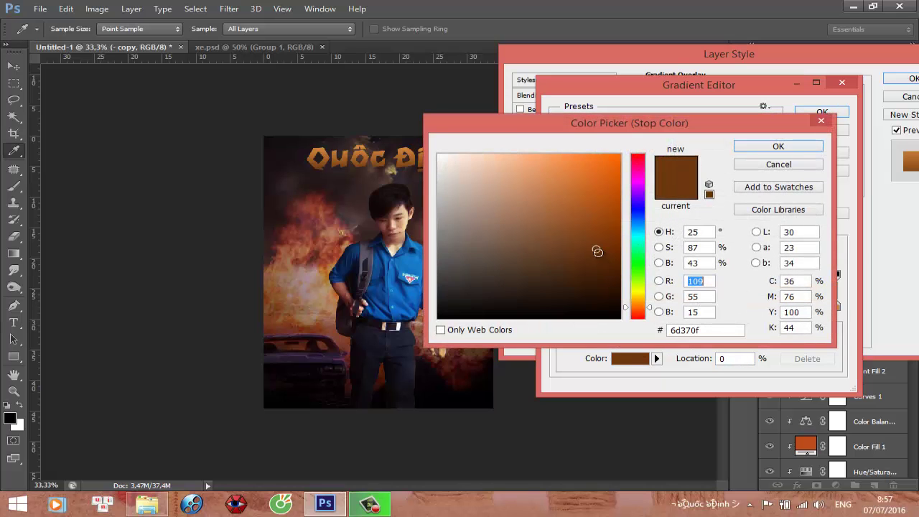
left_click(638, 301)
left_click_drag(596, 249, 570, 234)
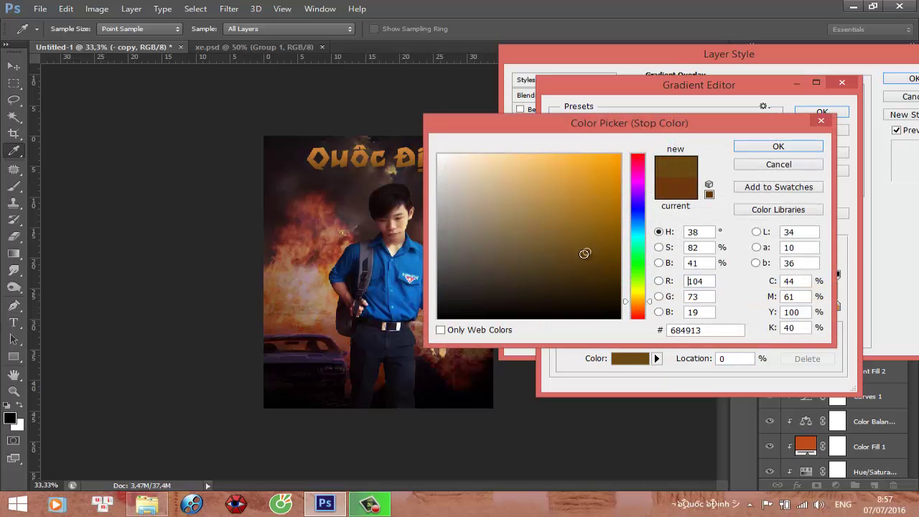
left_click(612, 254)
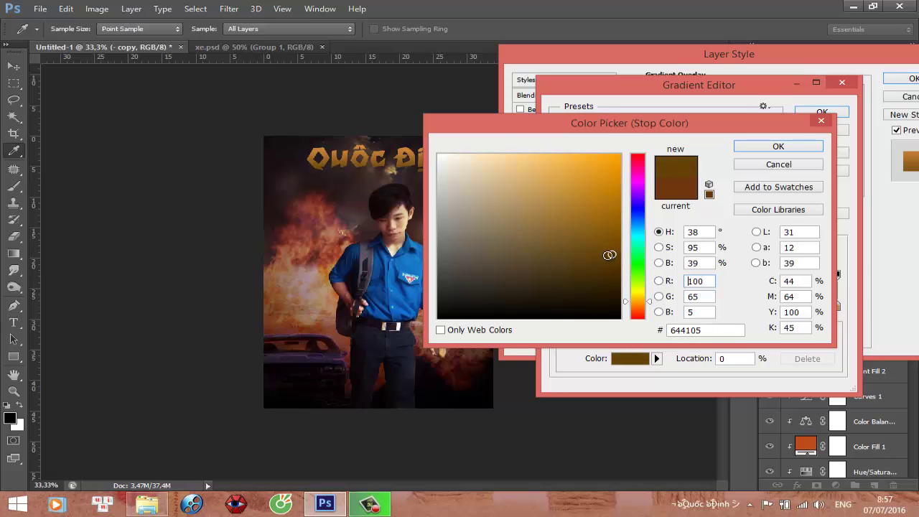
left_click(636, 310)
left_click(595, 251)
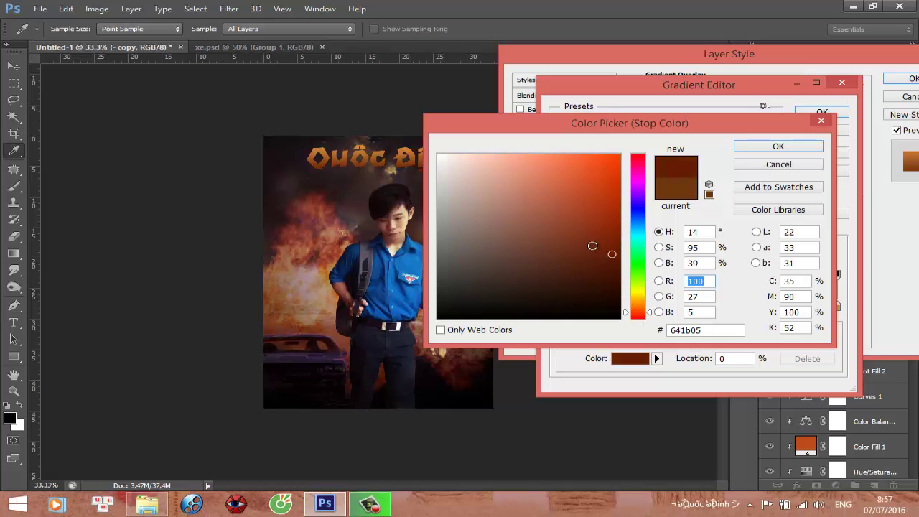
left_click(779, 146)
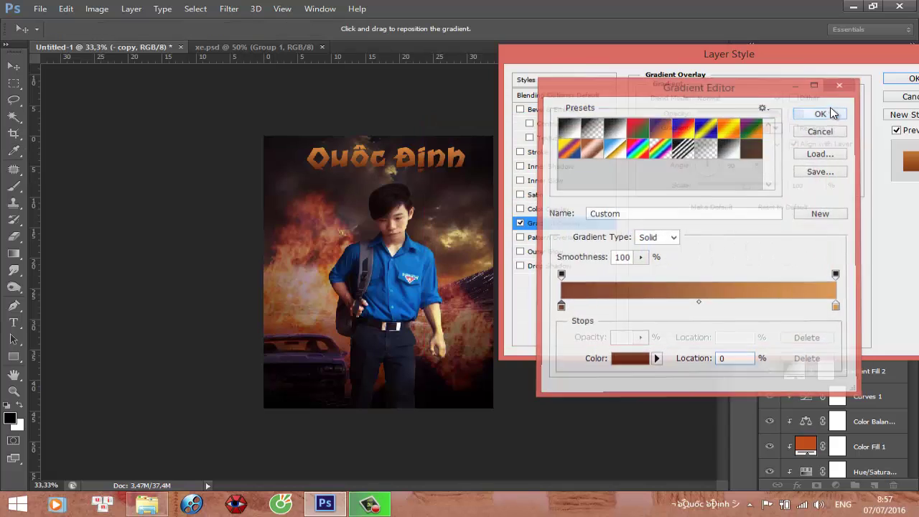
- Apply the gradient, then add Bevel & Emboss at 1% depth with Contour enabled
left_click(822, 113)
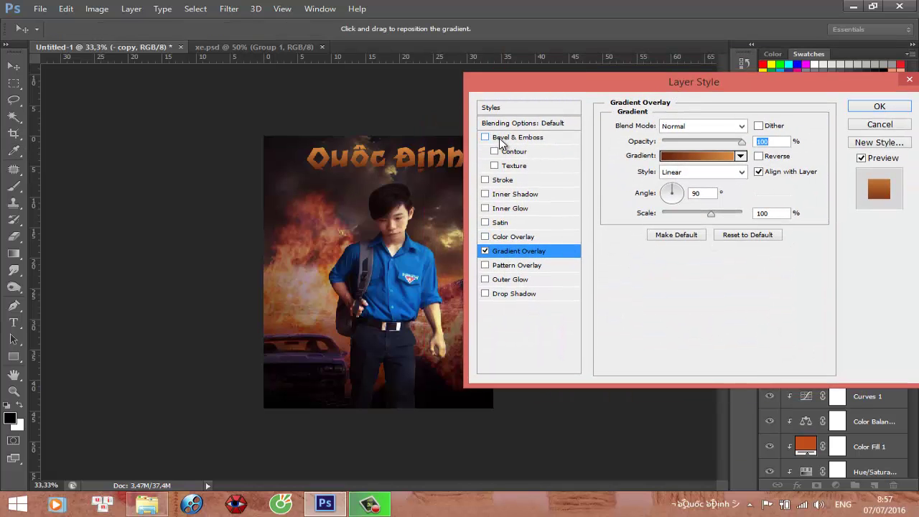
left_click(486, 137)
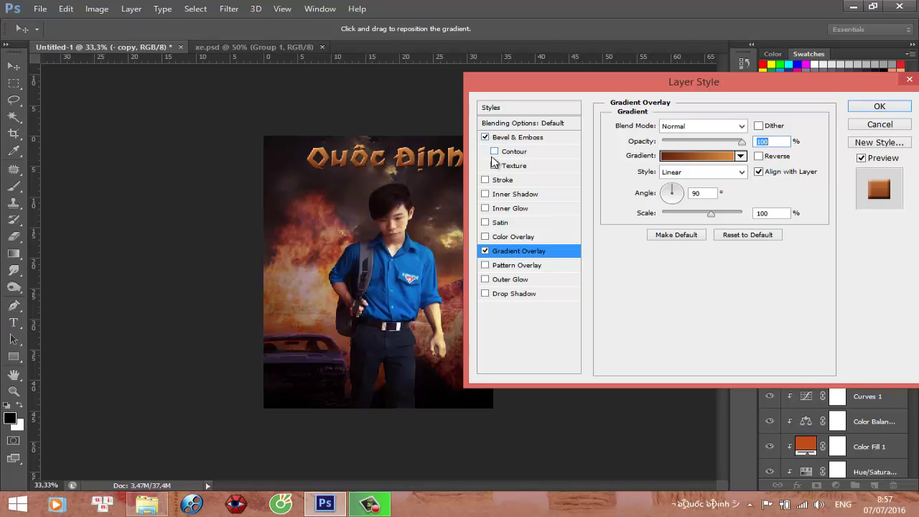
left_click(521, 138)
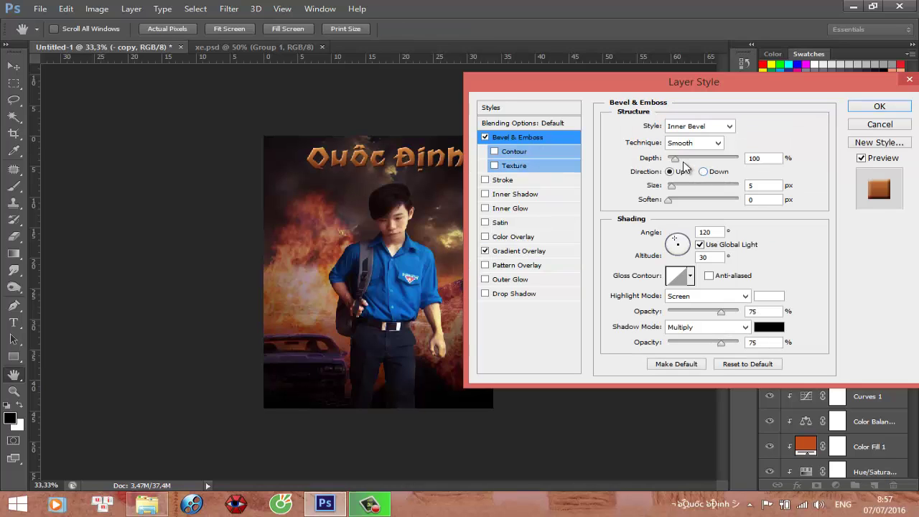
left_click_drag(676, 158, 665, 158)
left_click(517, 151)
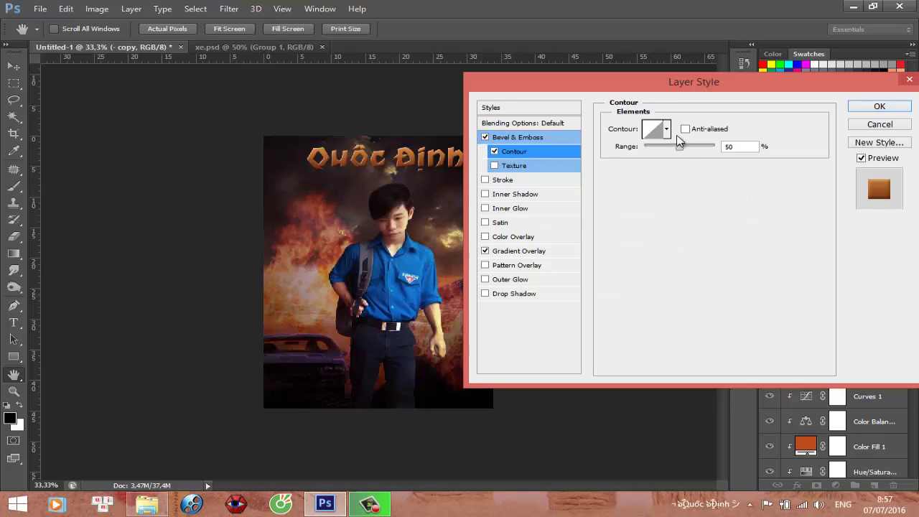
left_click_drag(653, 88, 678, 94)
left_click(550, 143)
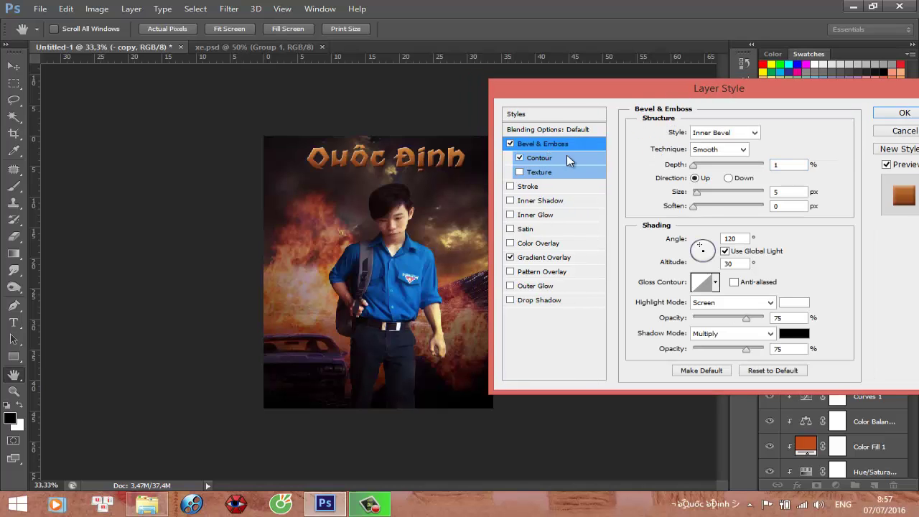
left_click_drag(830, 93, 806, 82)
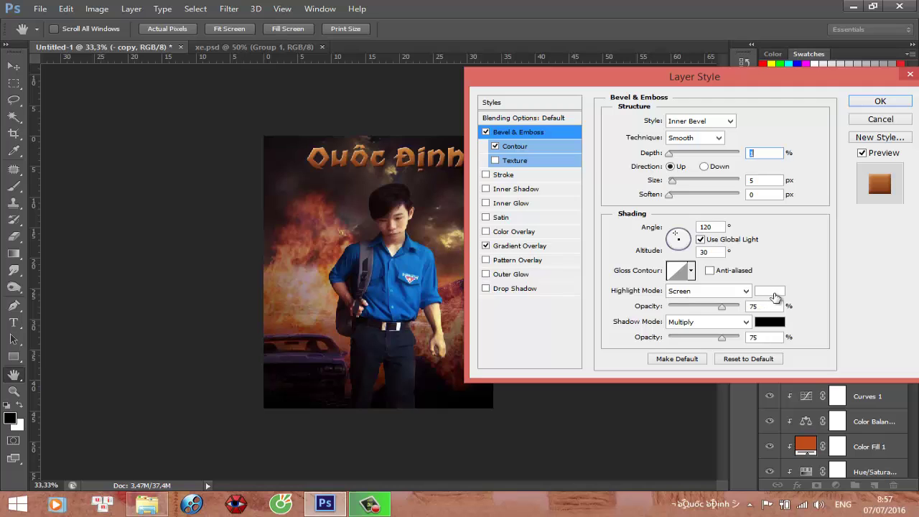
- Set the bevel highlight colour to gold af9426 and shadow colour to dark brown 432508
left_click(770, 291)
left_click(638, 297)
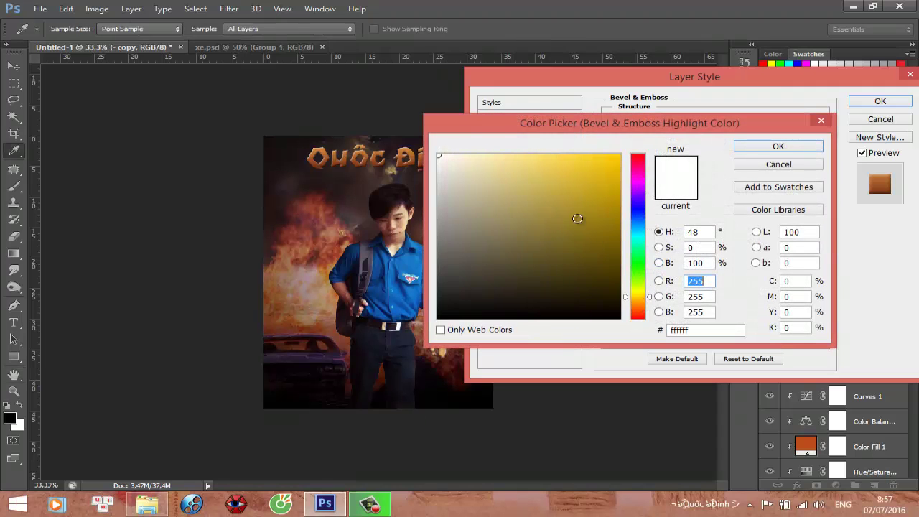
mouse_move(578, 219)
left_mouse_down()
mouse_move(581, 199)
mouse_move(584, 206)
left_mouse_up()
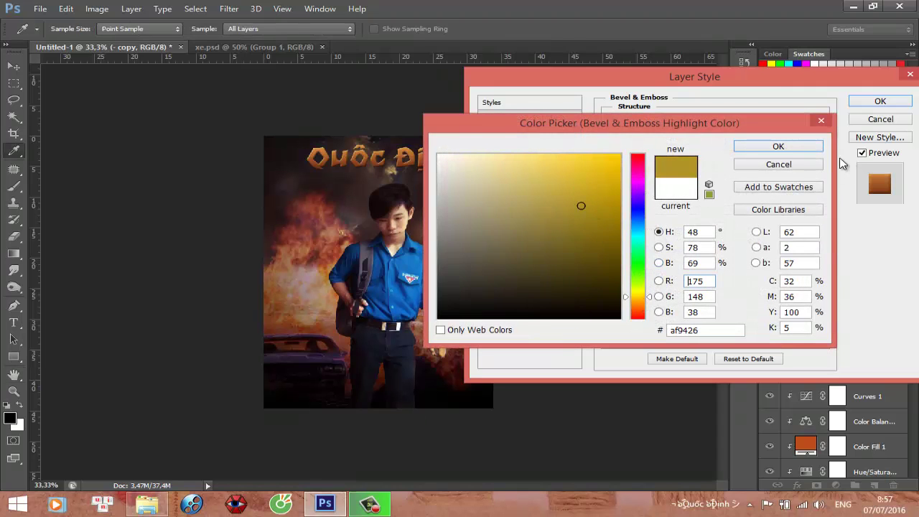
left_click(803, 148)
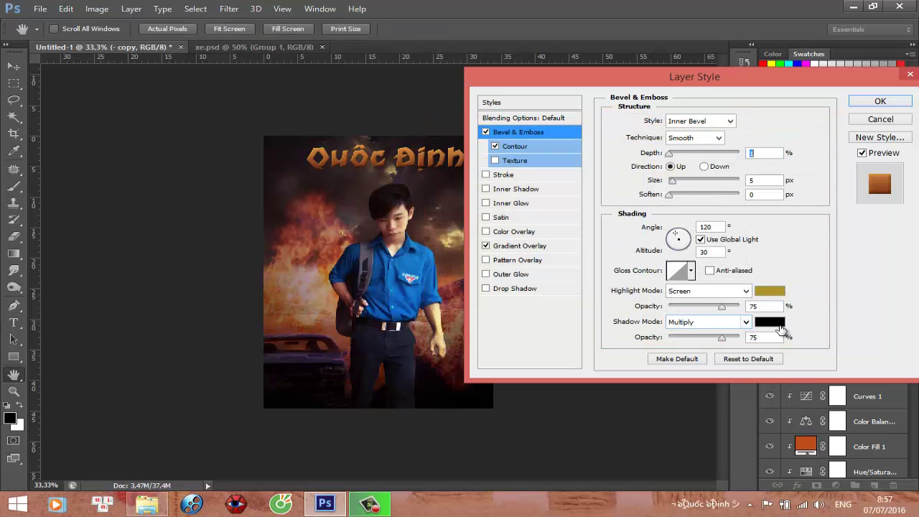
left_click(767, 327)
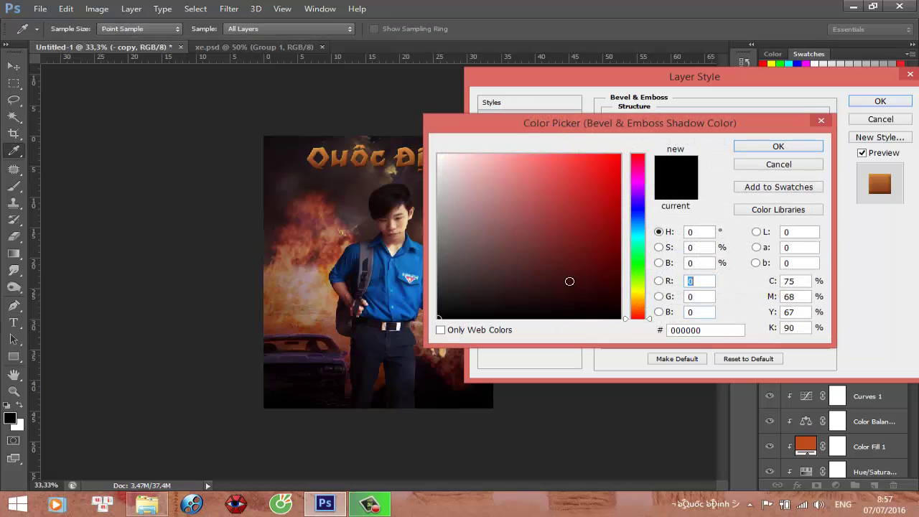
left_click_drag(636, 324, 636, 305)
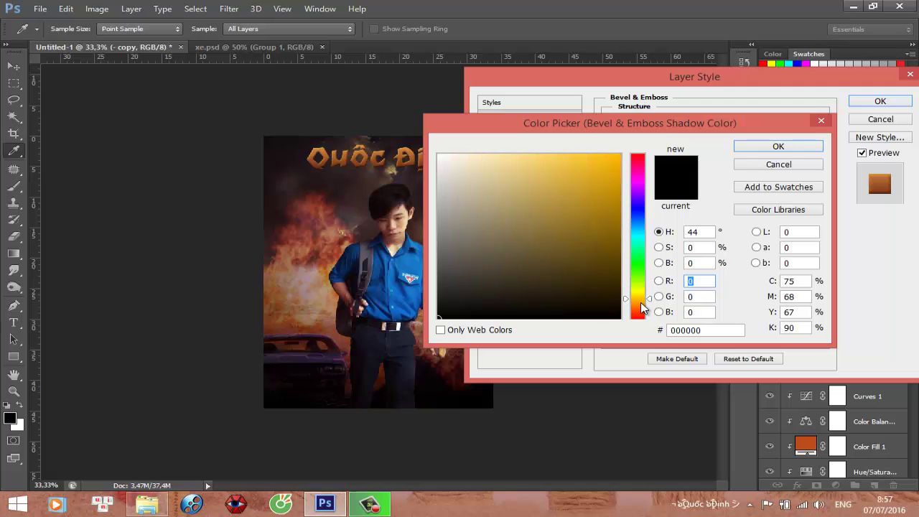
left_click_drag(605, 267, 599, 275)
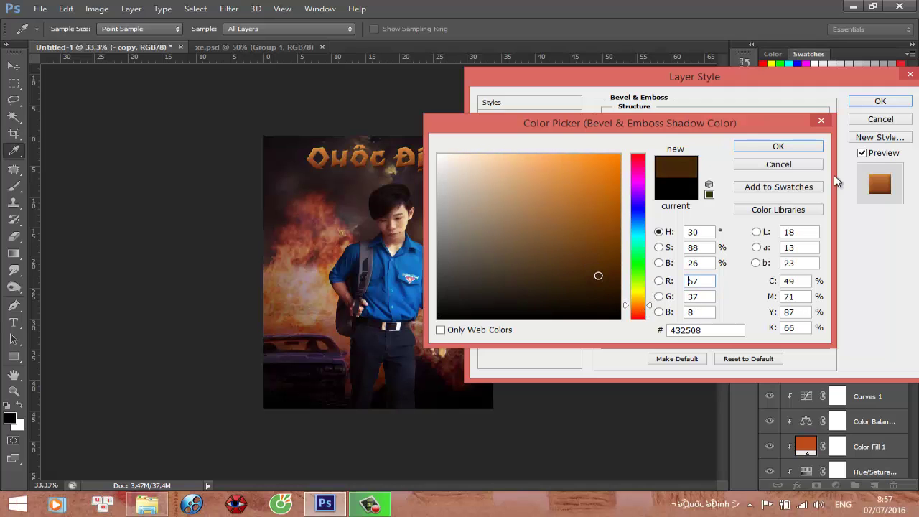
left_click(800, 146)
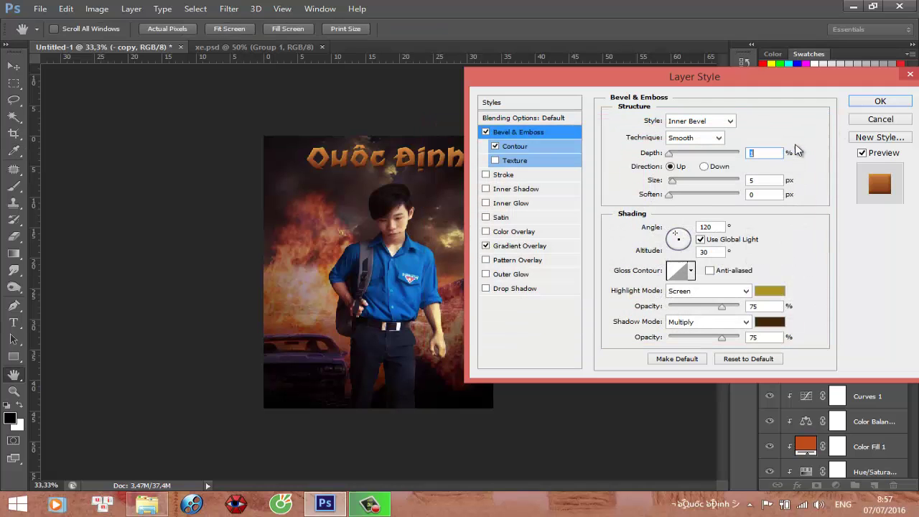
- Add a drop shadow with distance raised to about 12 px and apply the title styles
left_click(498, 293)
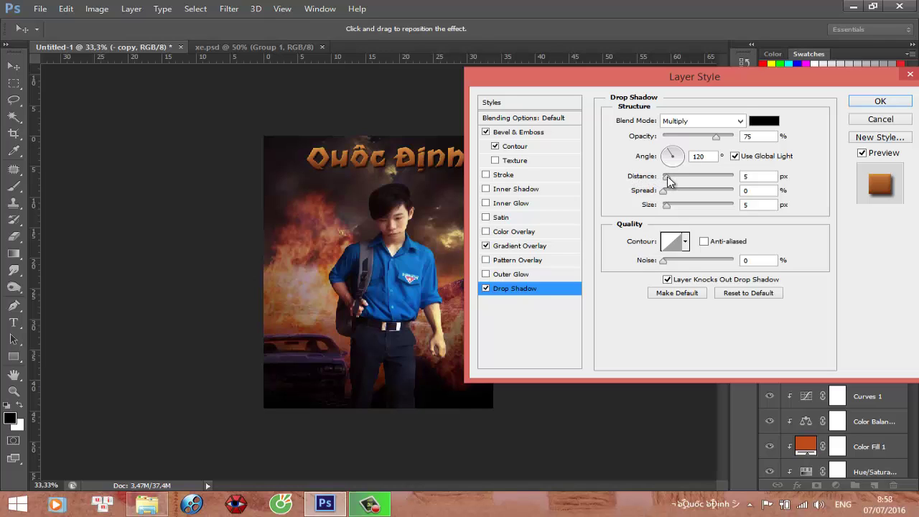
left_click(667, 176)
left_click_drag(669, 177, 673, 177)
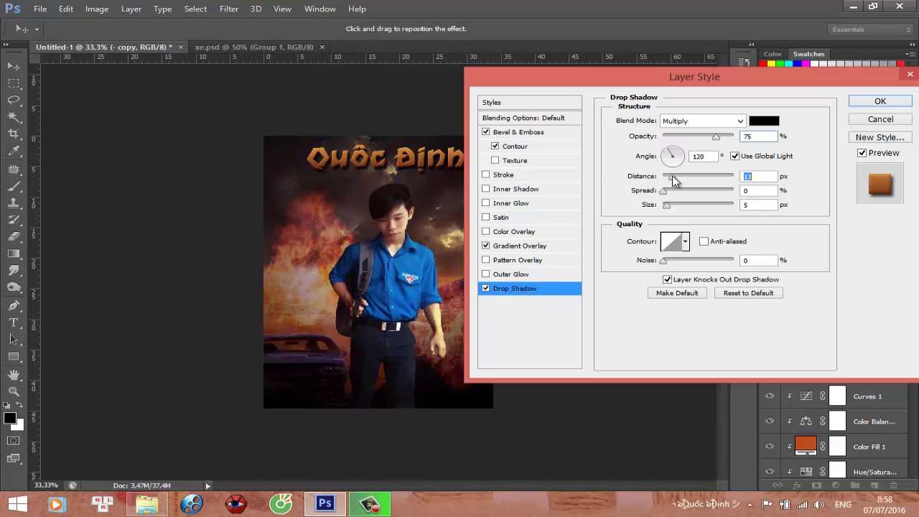
left_click(894, 102)
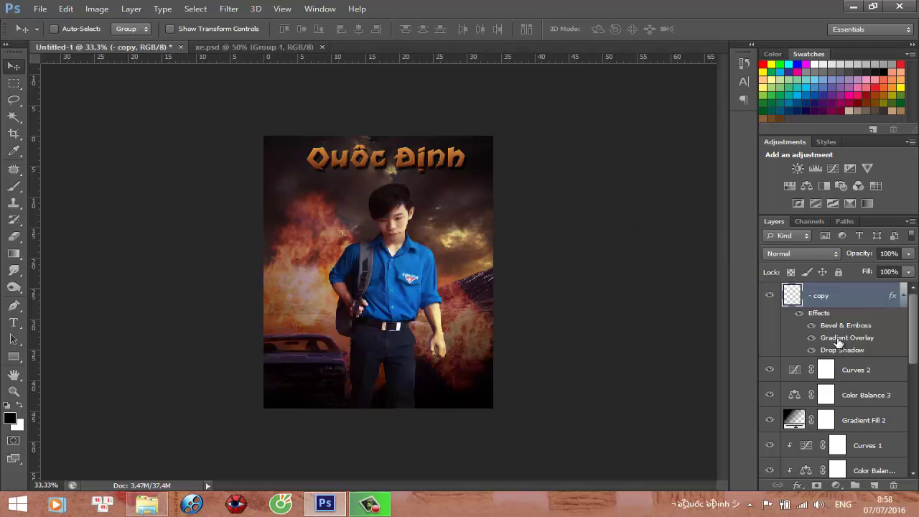
- Bring the hidden Group 2 from poster.psd into the document and expand the title's effects
left_click(903, 295)
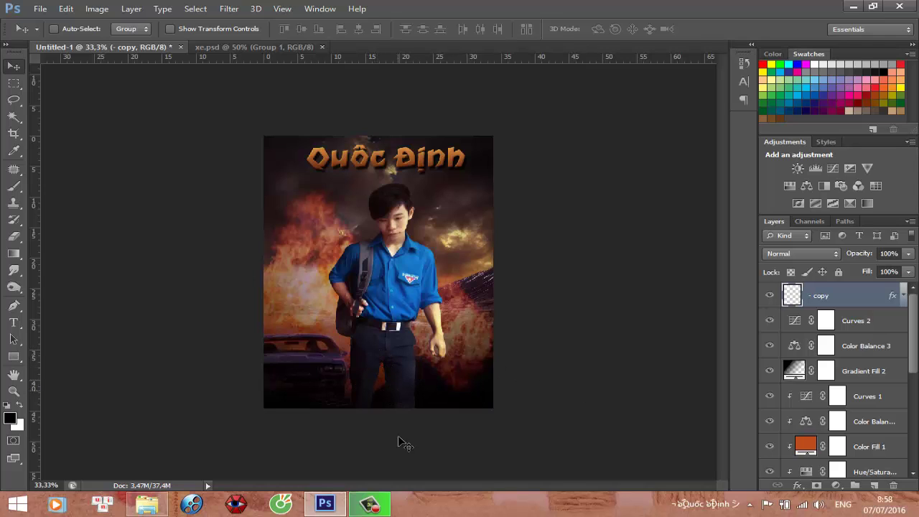
left_click_drag(271, 460, 273, 461)
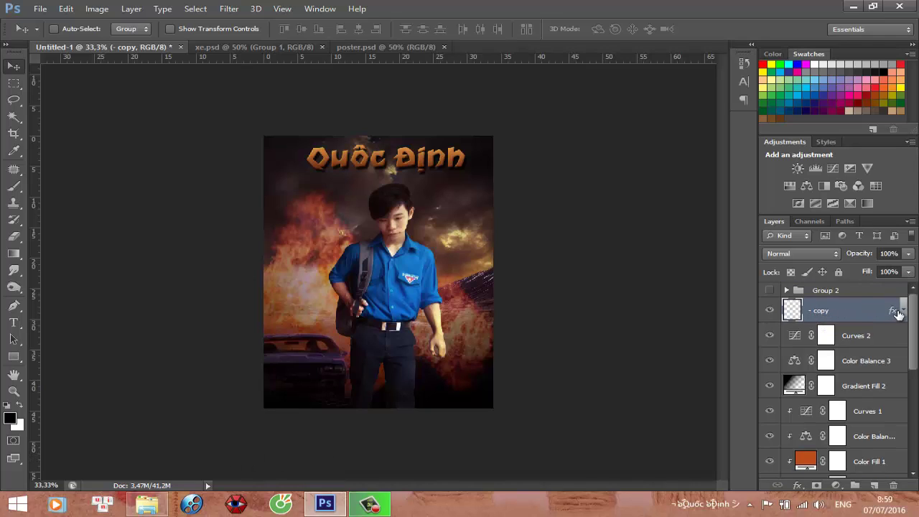
left_click(903, 311)
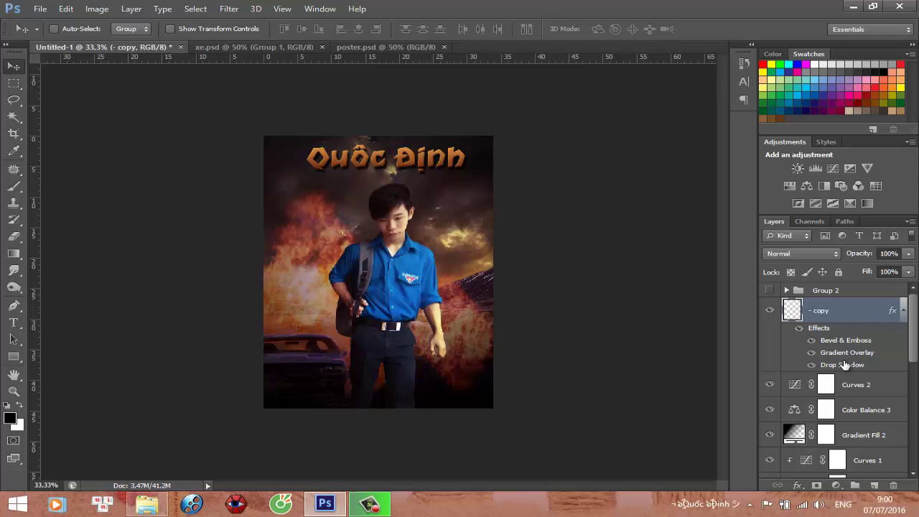
left_click(903, 311)
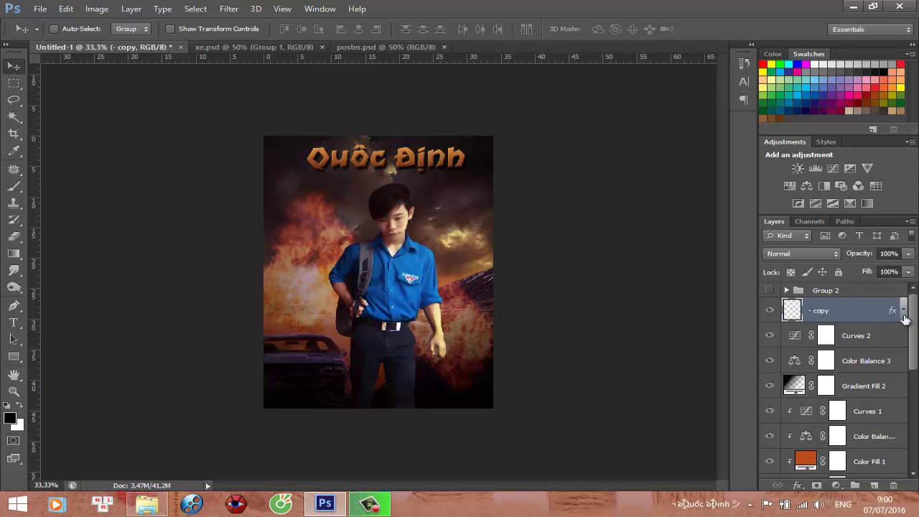
left_click(904, 311)
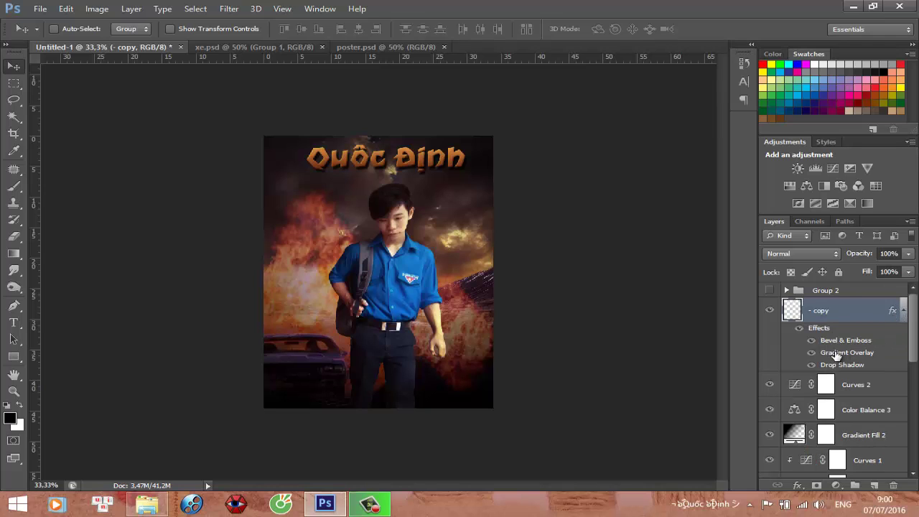
- Reopen the title's Gradient Overlay and recolour the left stop a reddish brown
double_click(836, 353)
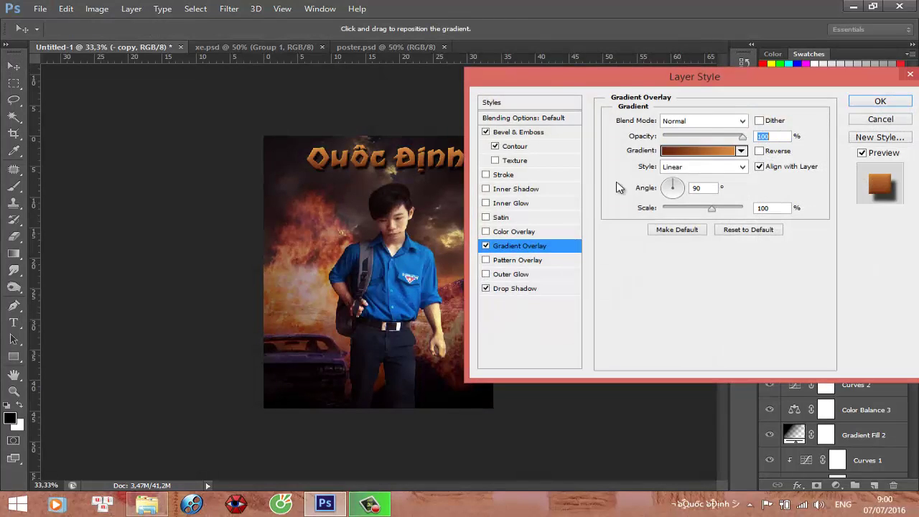
left_click(668, 152)
left_click(562, 307)
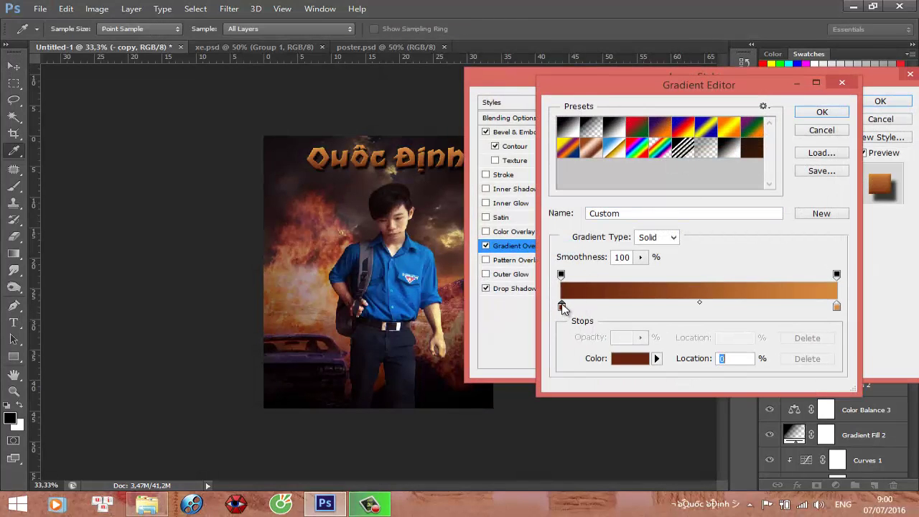
left_click(630, 359)
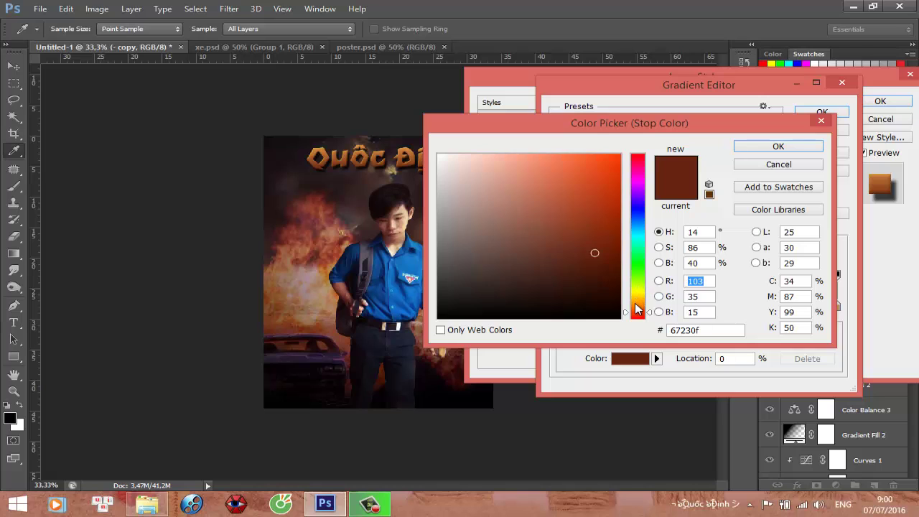
left_click_drag(636, 309, 635, 311)
mouse_move(590, 251)
left_mouse_down()
mouse_move(538, 208)
mouse_move(587, 232)
mouse_move(587, 261)
mouse_move(606, 228)
left_mouse_up()
left_click(783, 148)
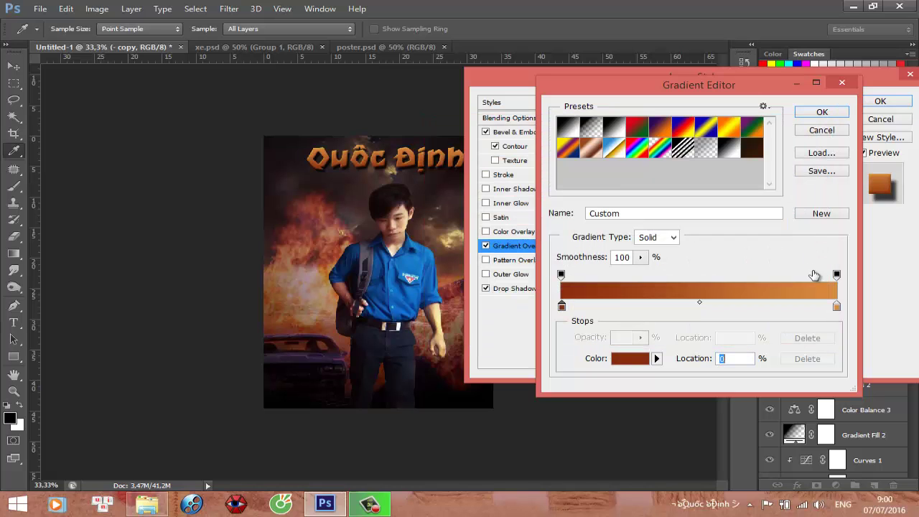
- Recolour the right gradient stop to a golden ochre (d6b13f) and apply the overlay
left_click(837, 307)
left_click(631, 359)
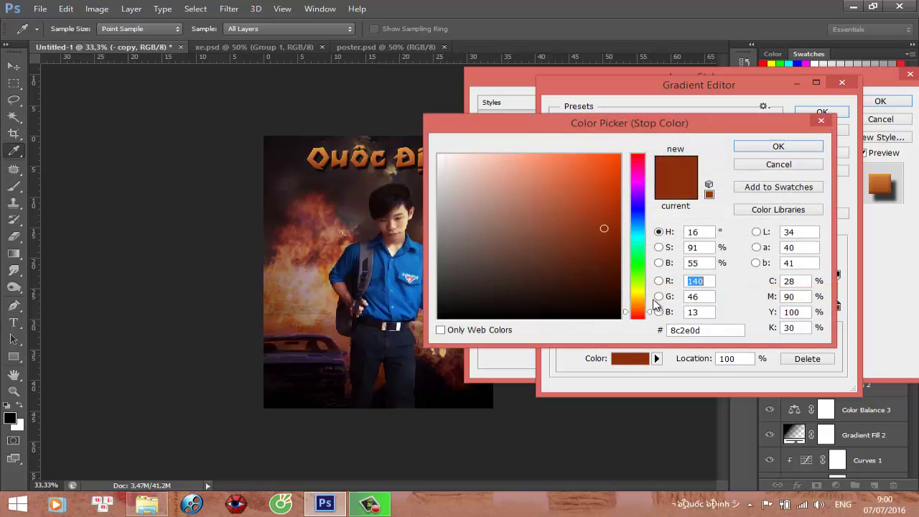
left_click_drag(655, 305, 611, 287)
left_click(584, 192)
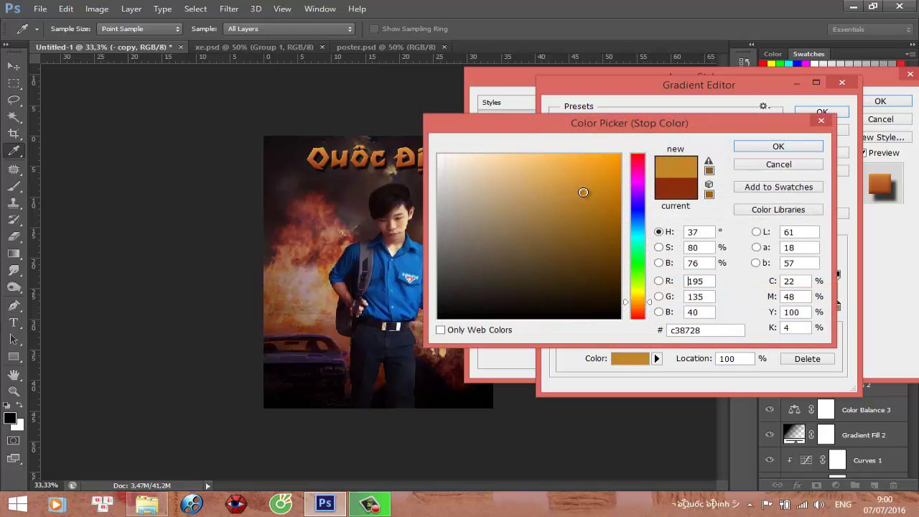
mouse_move(583, 192)
left_mouse_down()
mouse_move(571, 168)
mouse_move(574, 206)
left_mouse_up()
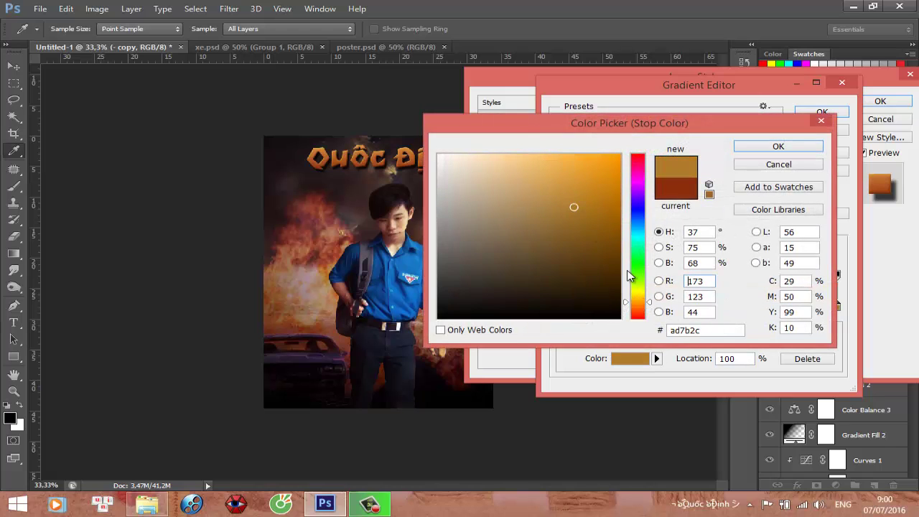
left_click_drag(640, 301, 640, 297)
mouse_move(577, 184)
left_mouse_down()
mouse_move(564, 168)
mouse_move(566, 194)
left_mouse_up()
left_click(782, 147)
left_click(822, 114)
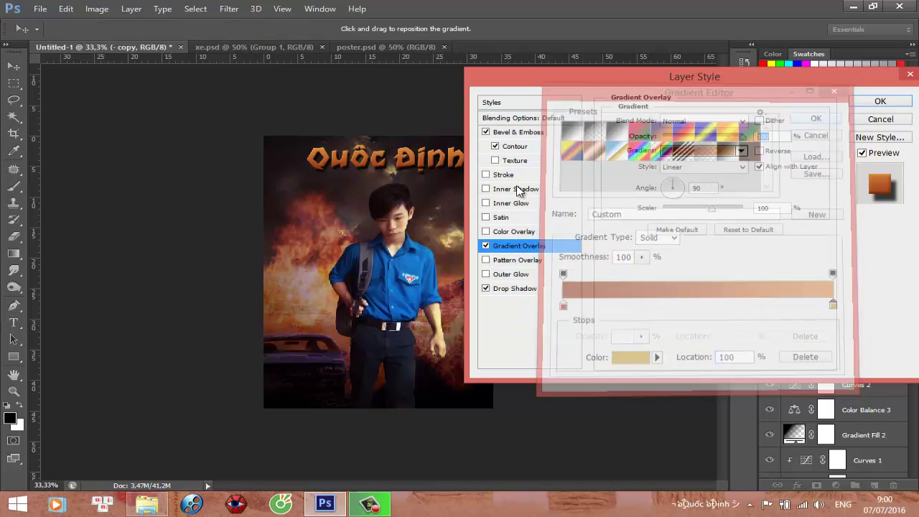
left_click(878, 102)
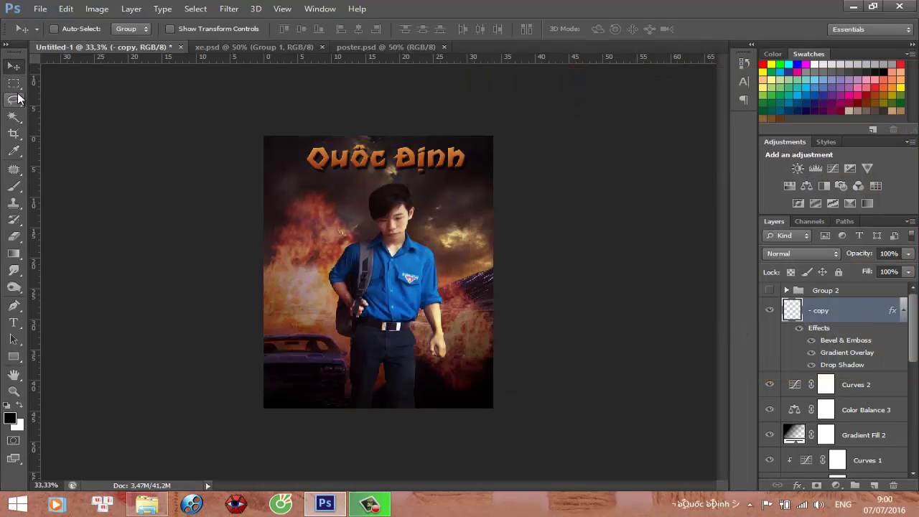
- Add and commit the subtitle text line beneath the title
left_click(13, 323)
left_click(291, 190)
type("photoshop")
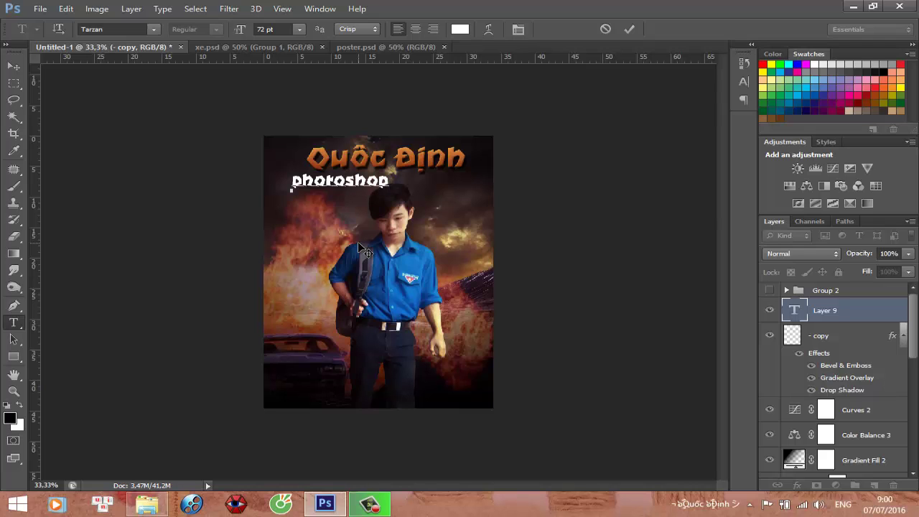
type("deer")
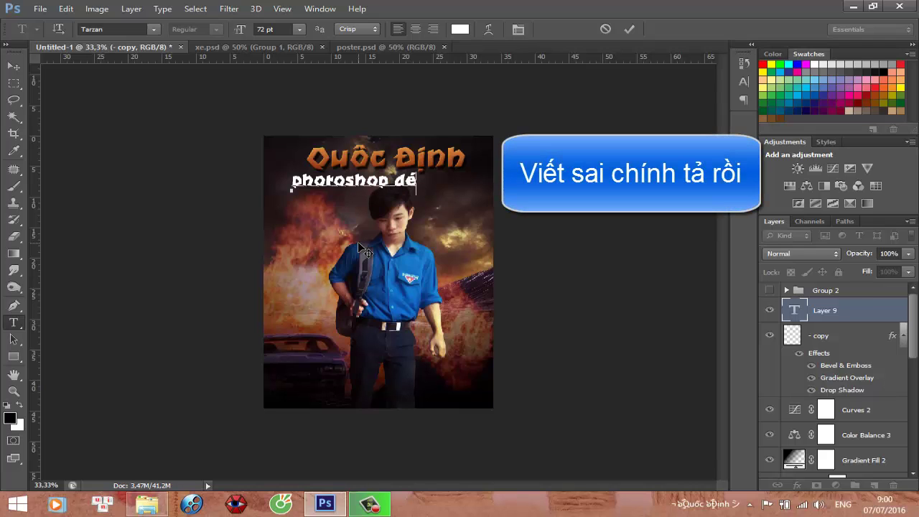
type("er")
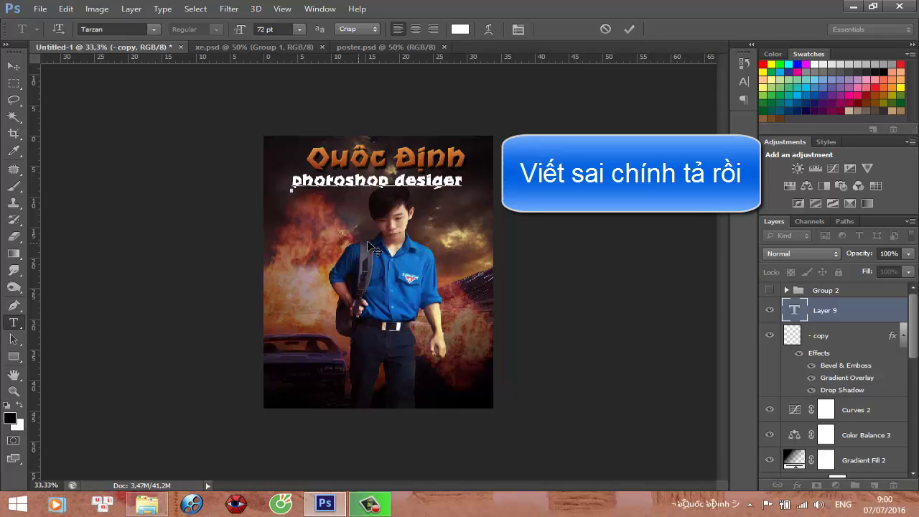
left_click(15, 66)
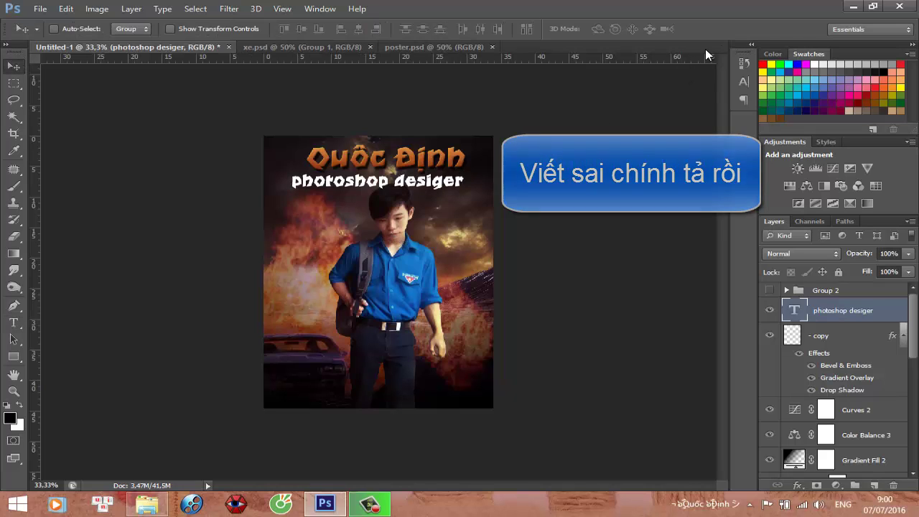
- Set the subtitle font to UVF BankGothic Md BT at 47 pt and centre it under the title
left_click(744, 81)
left_click(649, 69)
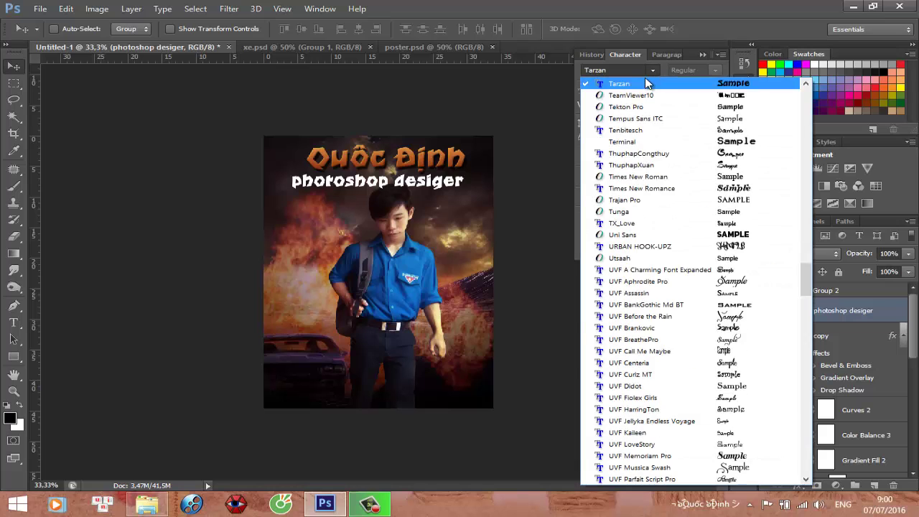
type("uv")
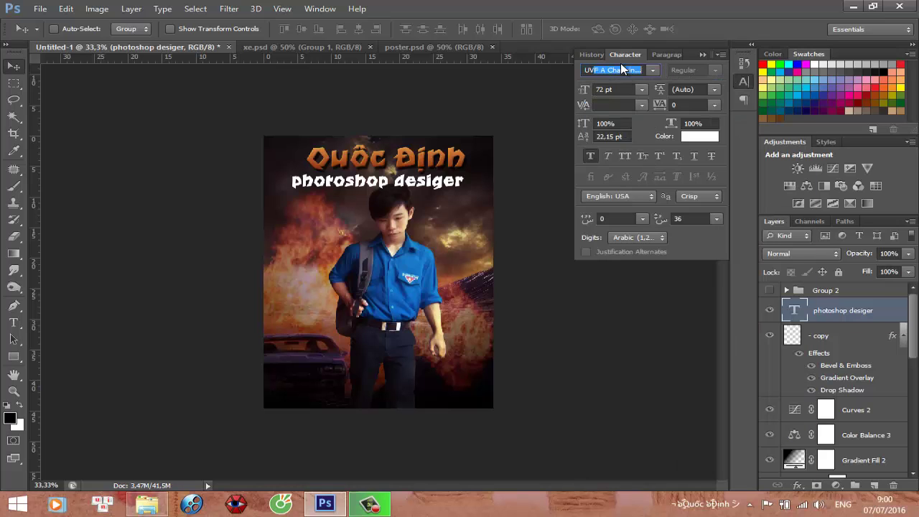
left_click(654, 70)
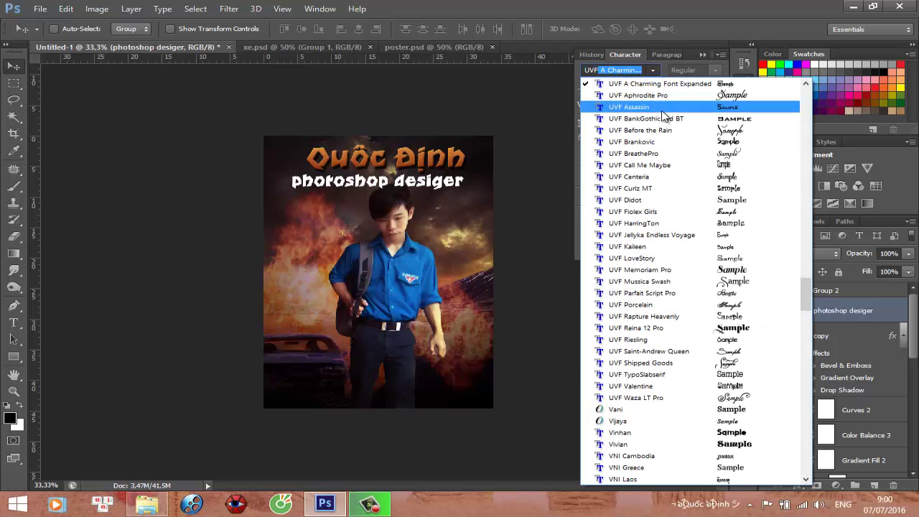
left_click(681, 117)
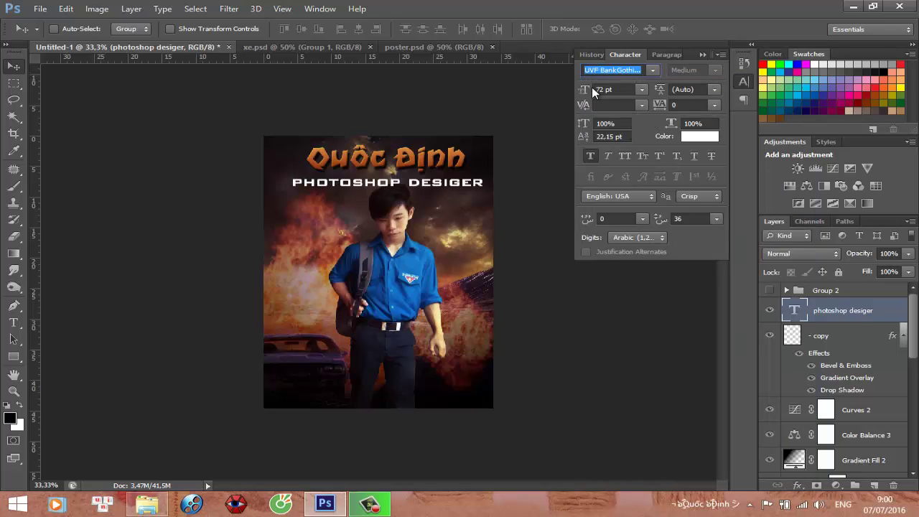
mouse_move(586, 92)
left_mouse_down()
mouse_move(559, 93)
mouse_move(603, 91)
left_mouse_up()
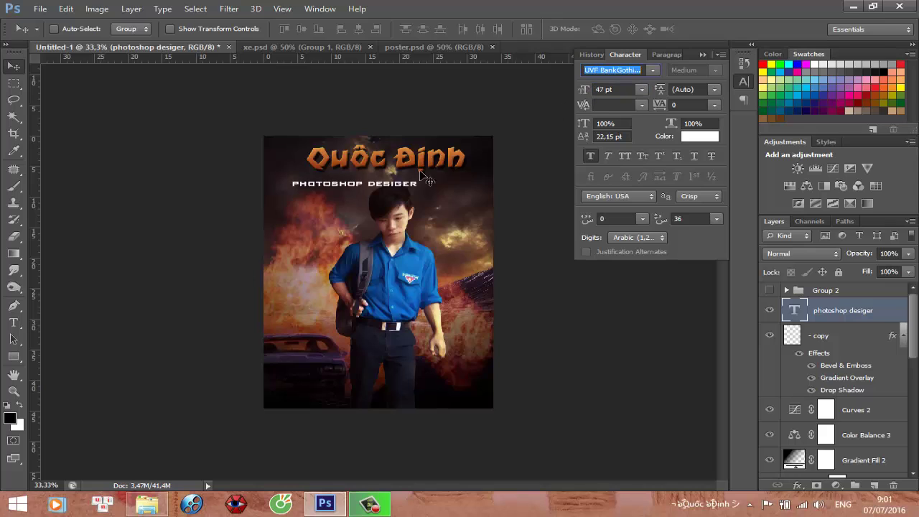
left_click_drag(392, 188, 425, 180)
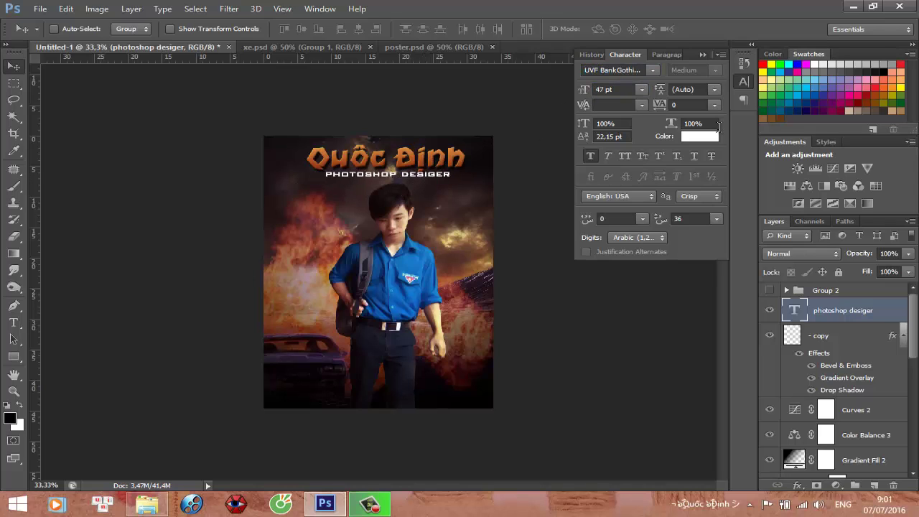
left_click(704, 55)
- Give the subtitle a Color Overlay using an orange-brown sampled from the fire
right_click(812, 316)
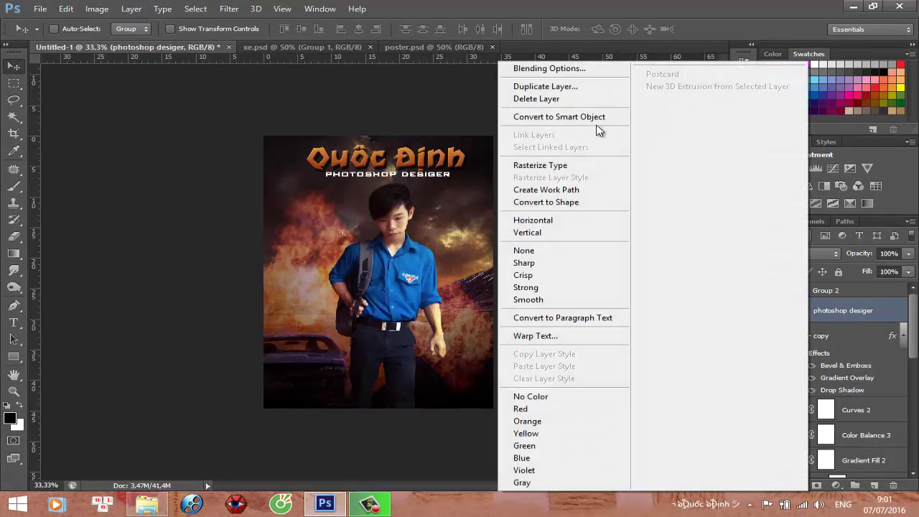
left_click(523, 67)
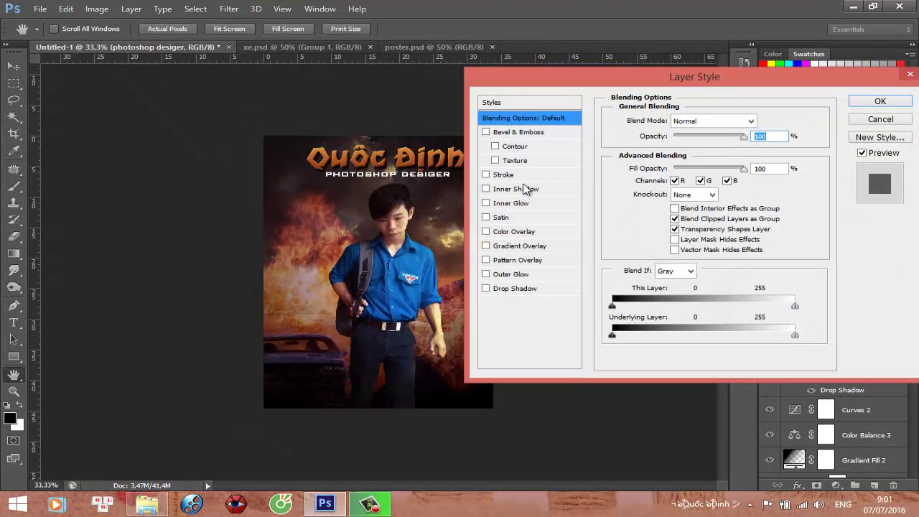
left_click(514, 232)
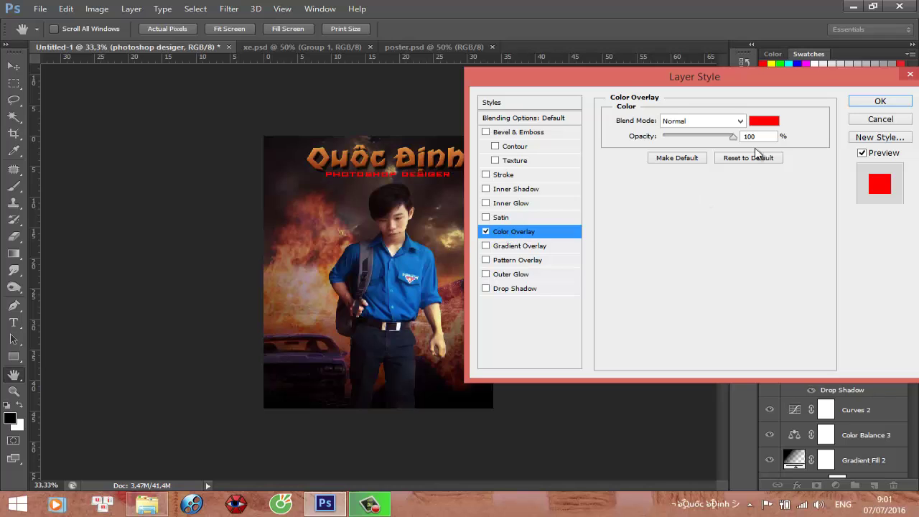
left_click(765, 124)
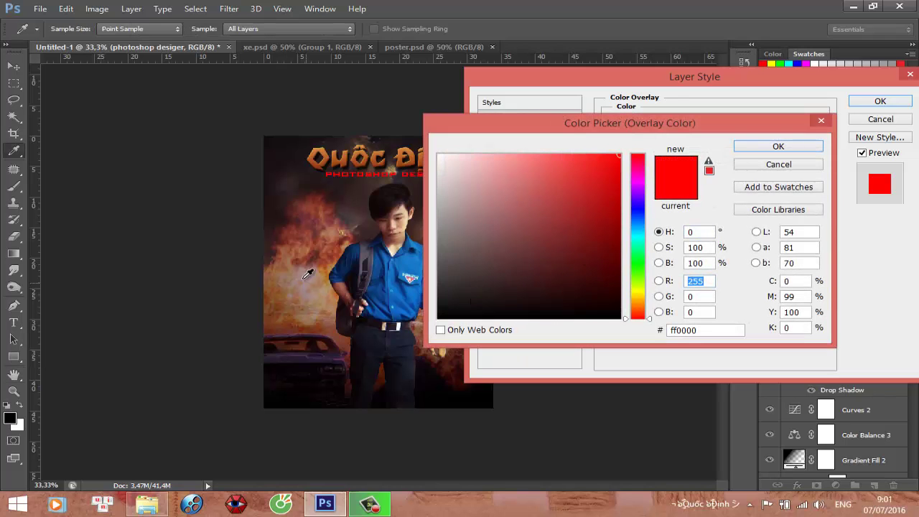
mouse_move(307, 275)
left_mouse_down()
mouse_move(330, 271)
mouse_move(323, 257)
left_mouse_up()
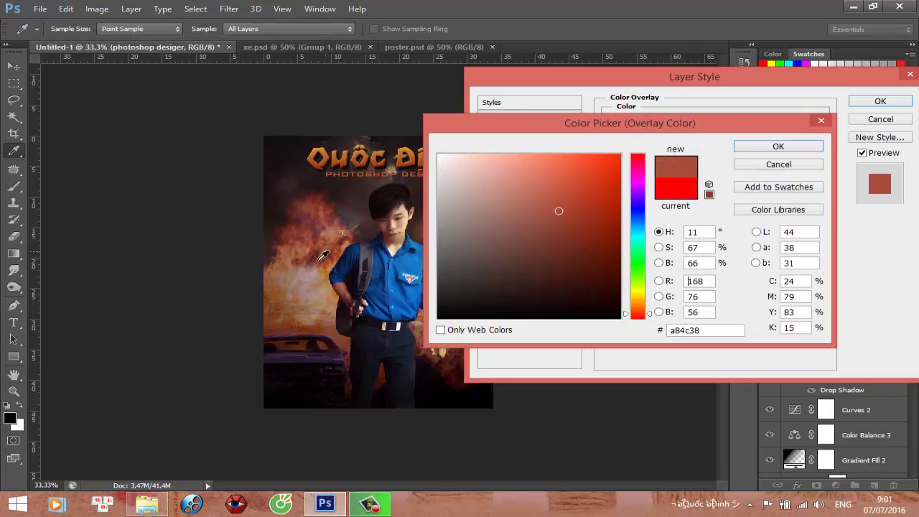
left_click(315, 271)
left_click(327, 260)
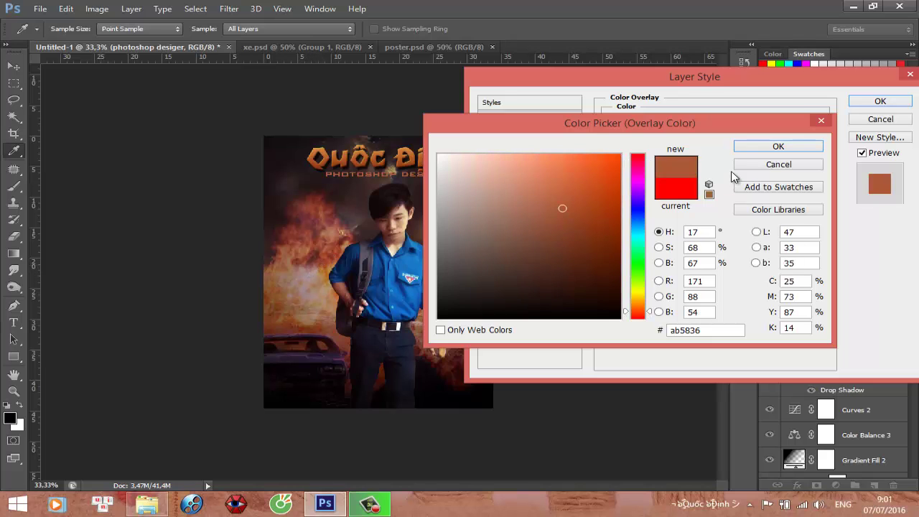
left_click(764, 150)
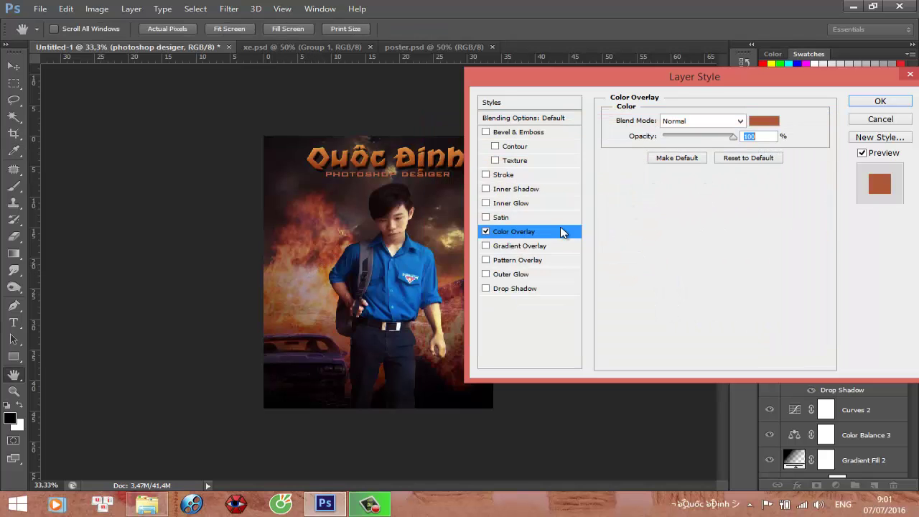
- Add a 2 px Stroke and an Outer Glow at 58% opacity, then apply the styles
left_click(500, 176)
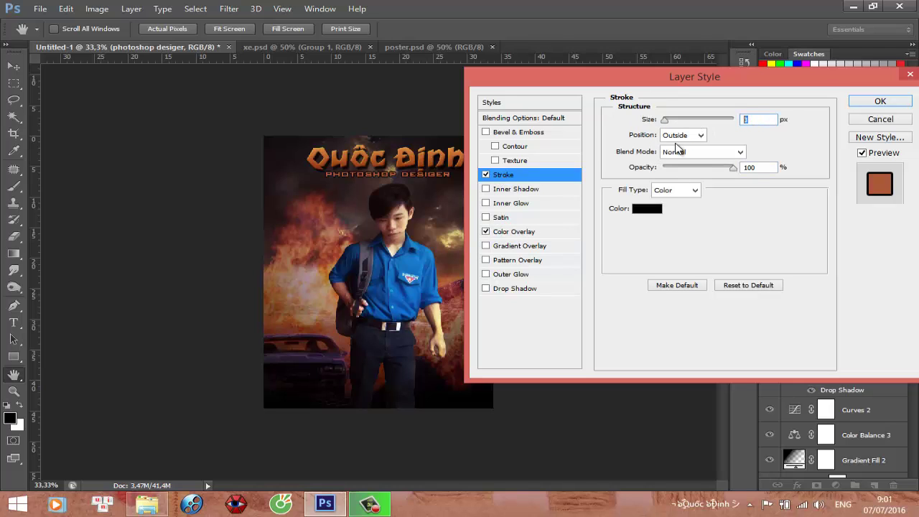
type("2")
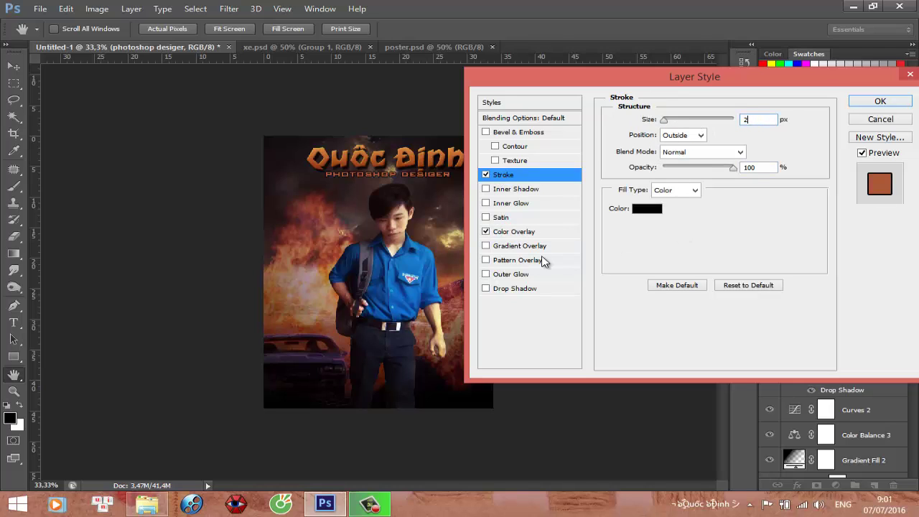
left_click(507, 275)
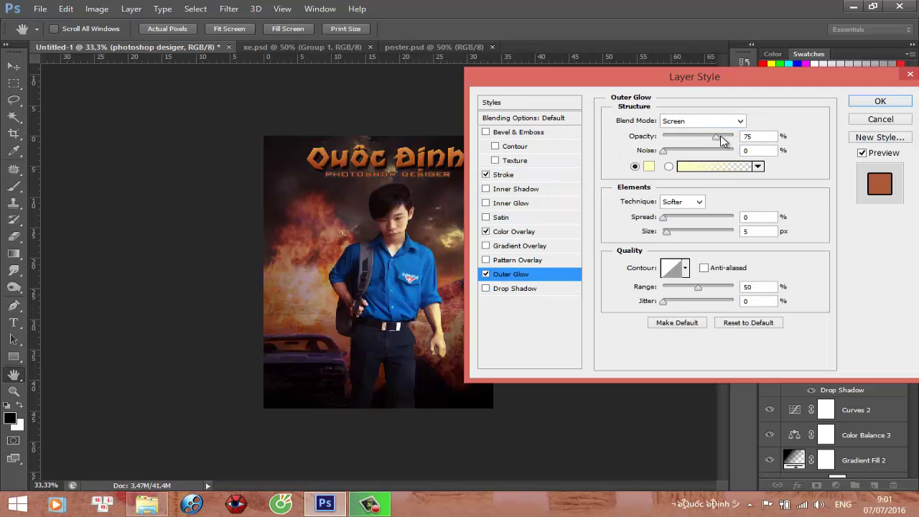
left_click_drag(721, 142, 704, 142)
left_click(664, 218)
left_click(880, 103)
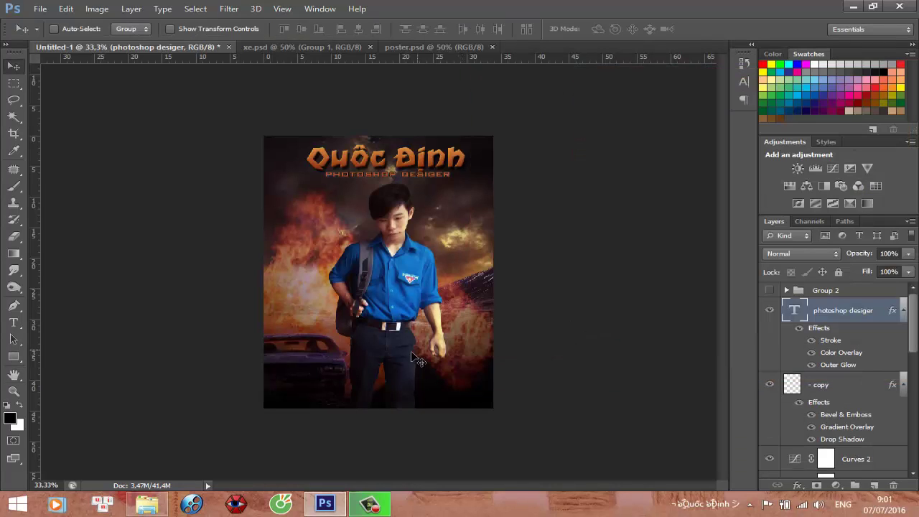
- Show Group 2's date and credits, undo the accidental subtitle move, and add a new layer above Group 2
left_click(770, 291)
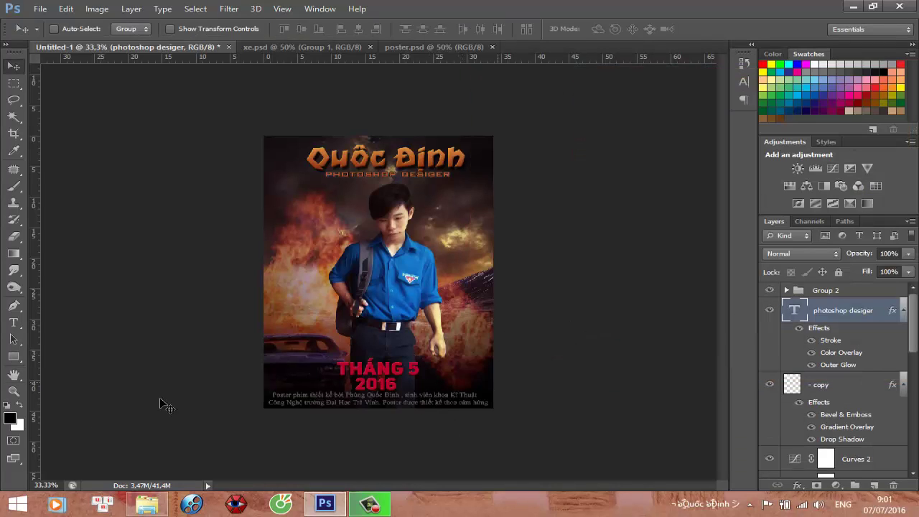
left_click_drag(415, 396, 401, 347)
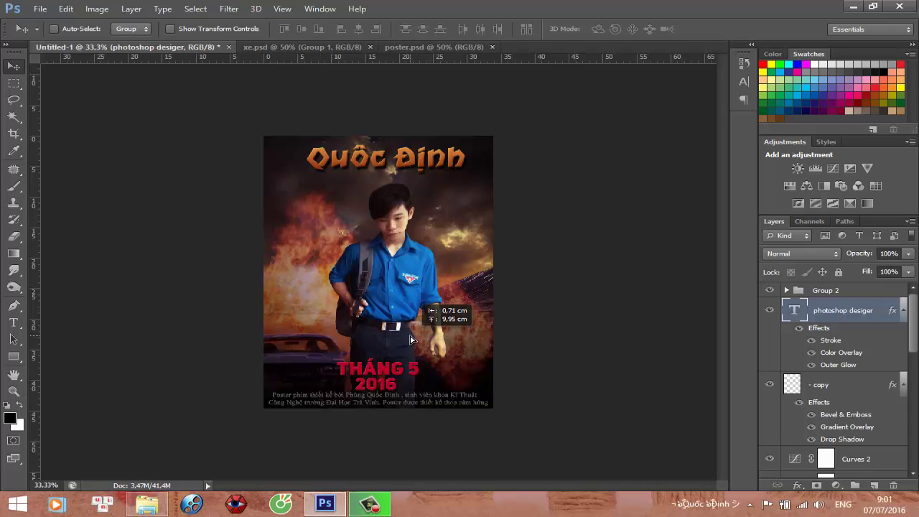
key("ctrl+z")
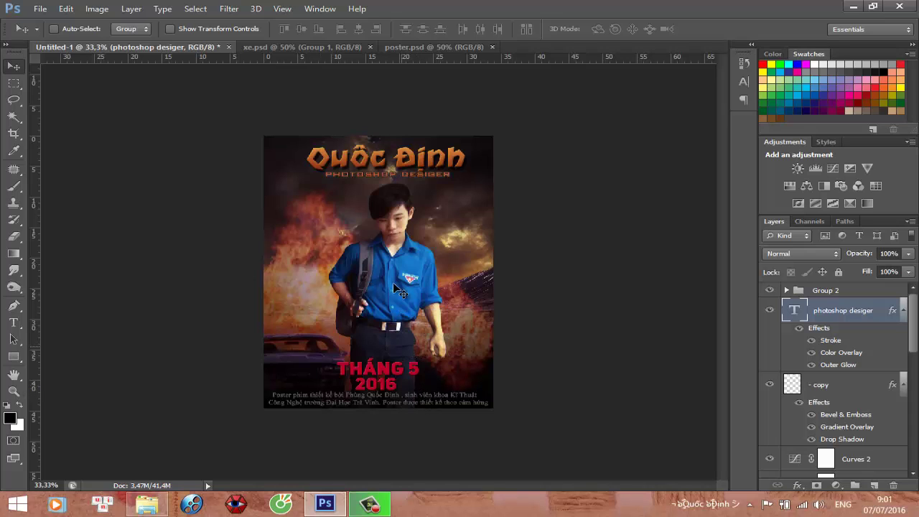
left_click(819, 295)
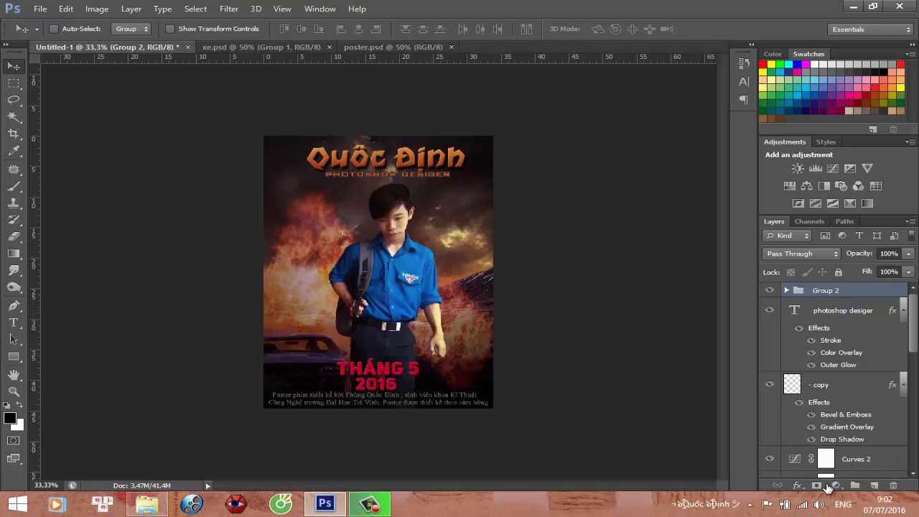
left_click(875, 486)
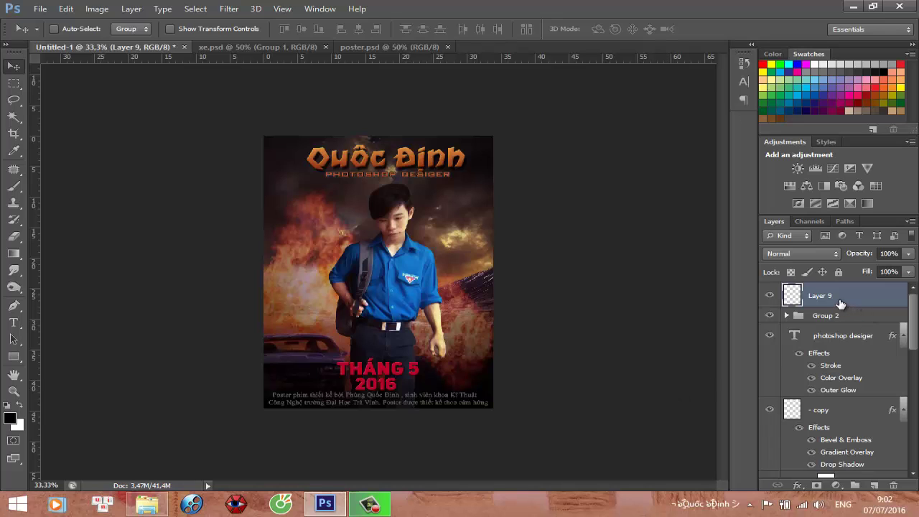
- Fill Layer 9 with white, lower its Fill to 0%, and bring up its layer options
key("ctrl+Delete")
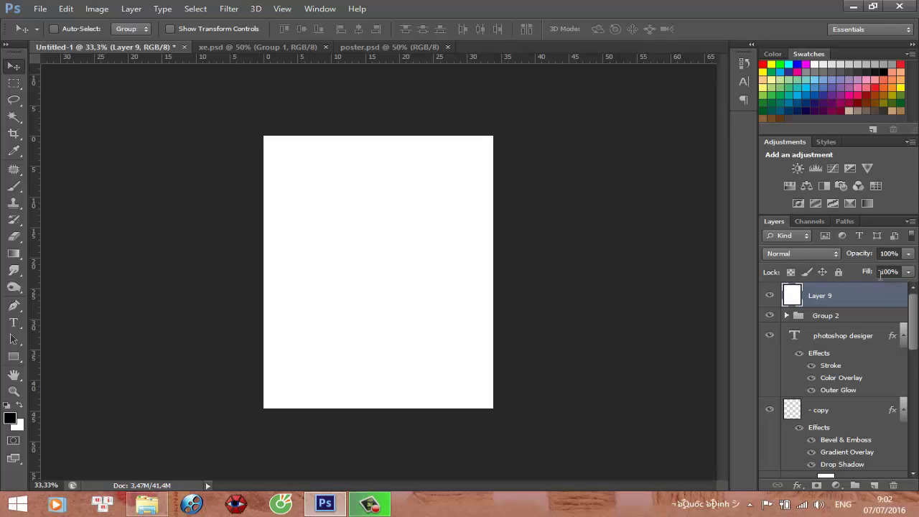
left_click(908, 273)
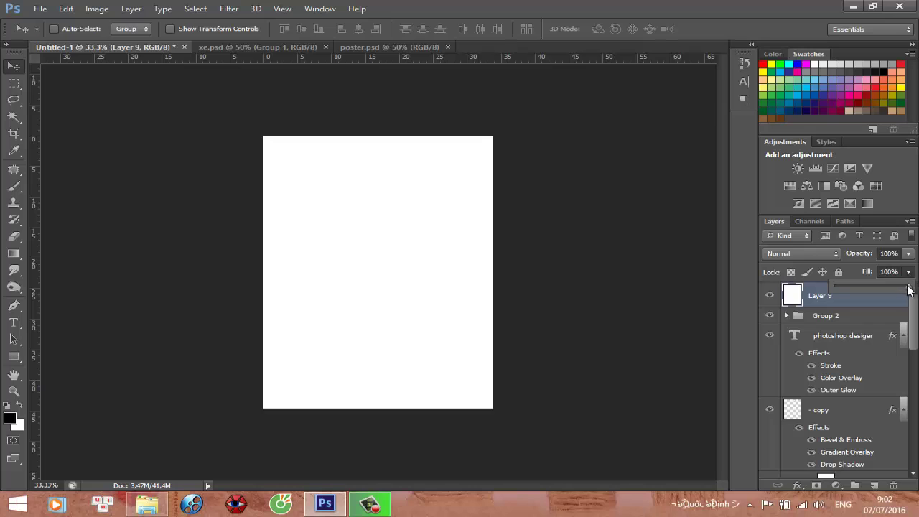
left_click_drag(908, 289, 431, 300)
left_click(808, 298)
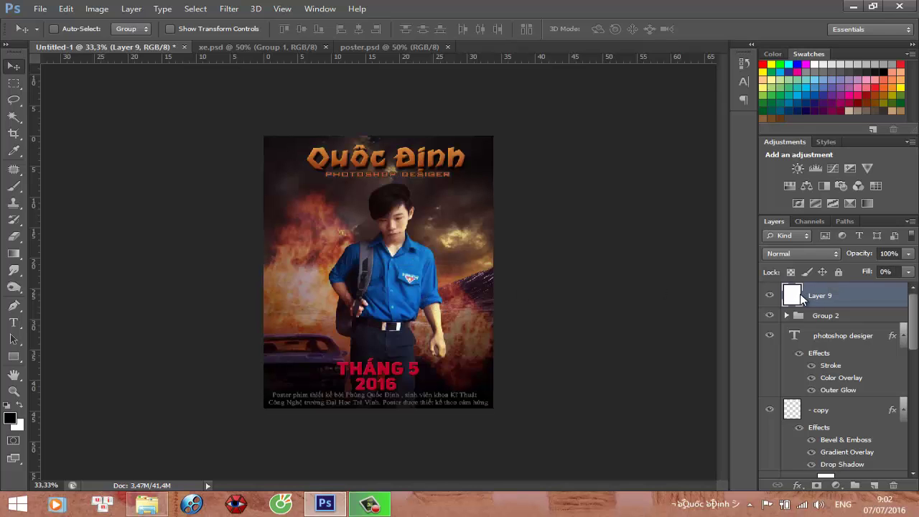
right_click(803, 298)
- Give Layer 9 a Normal-mode Inner Glow with 100% choke and 18 px size
left_click(644, 189)
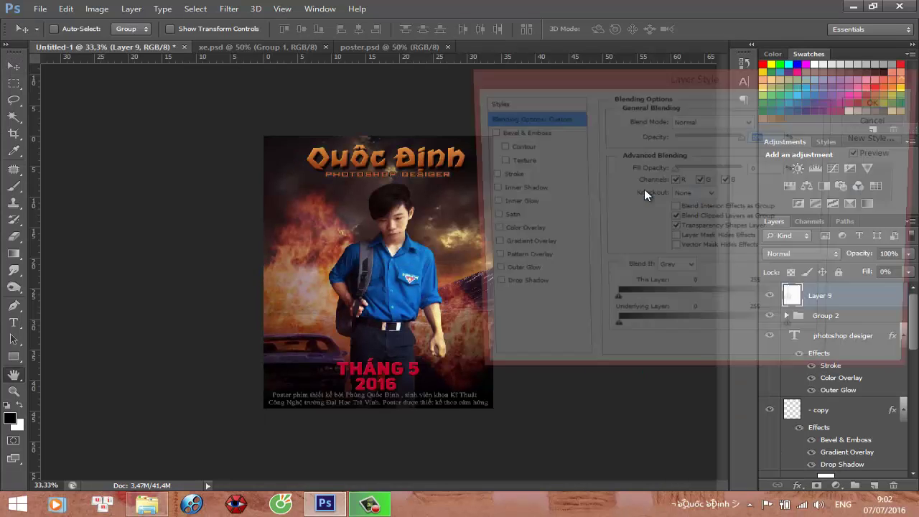
left_click_drag(743, 80, 730, 71)
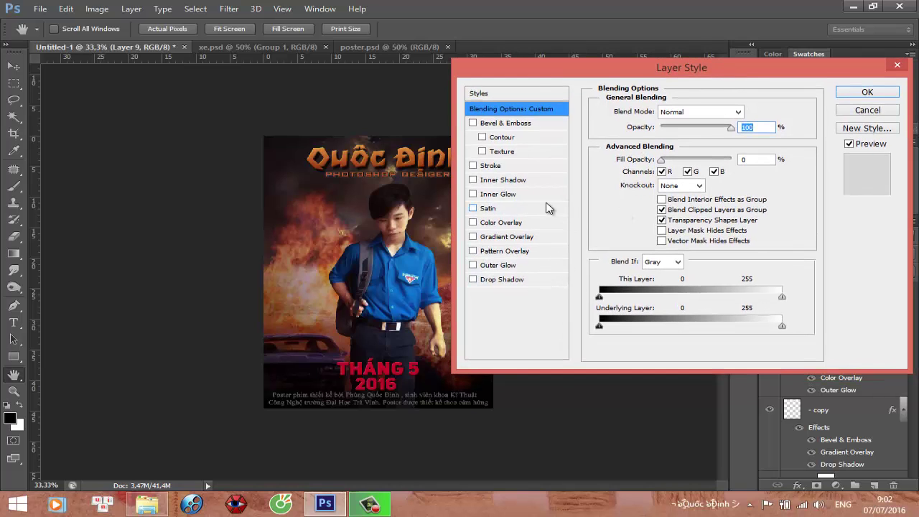
left_click(489, 180)
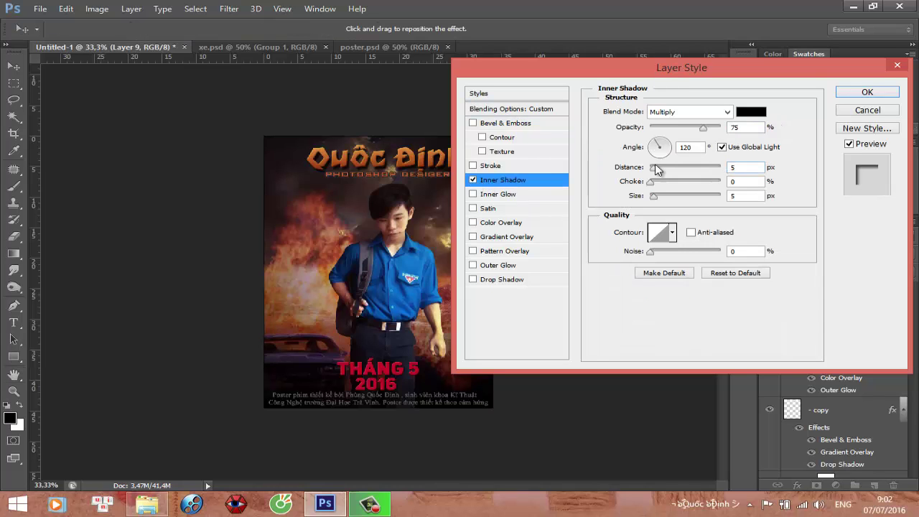
left_click(473, 180)
left_click(474, 194)
left_click(501, 195)
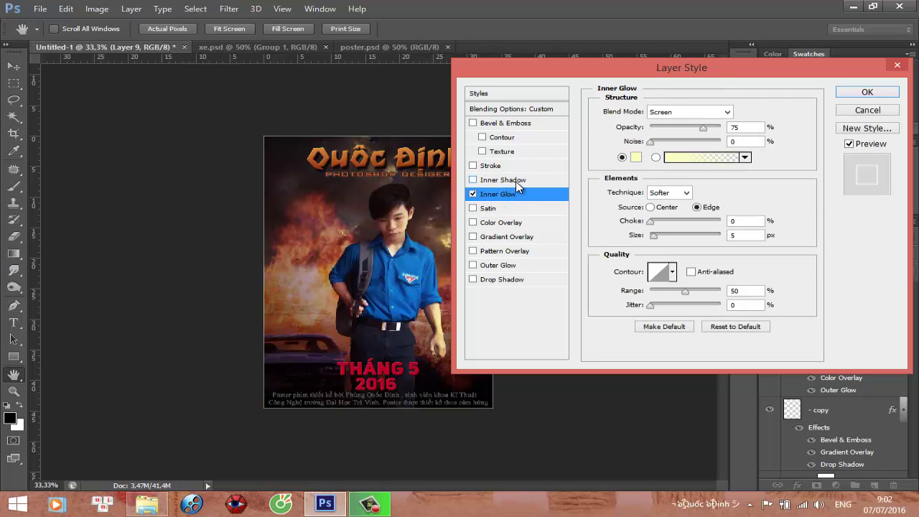
left_click(503, 197)
left_click(701, 113)
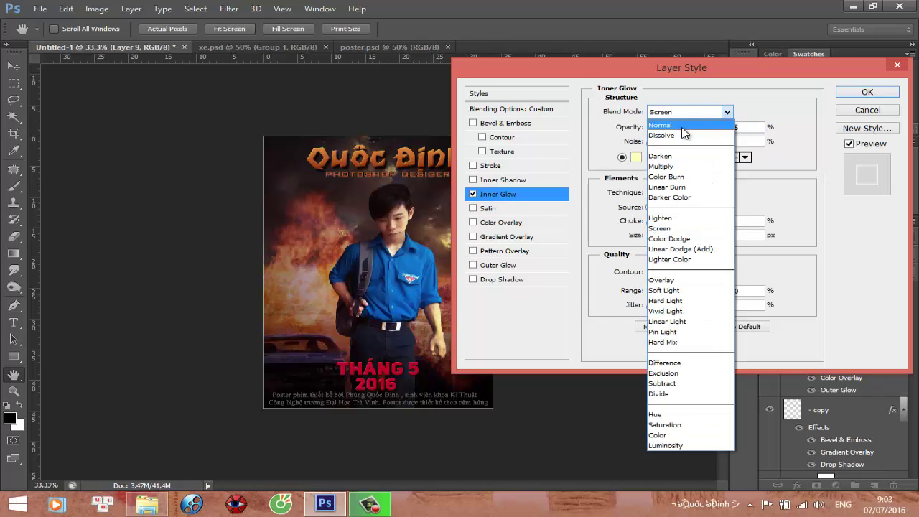
left_click(682, 124)
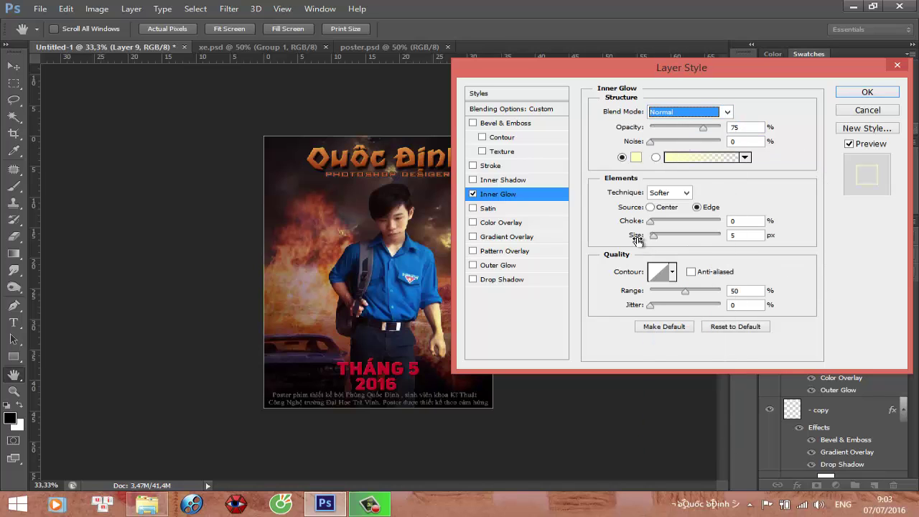
left_click_drag(637, 225, 711, 224)
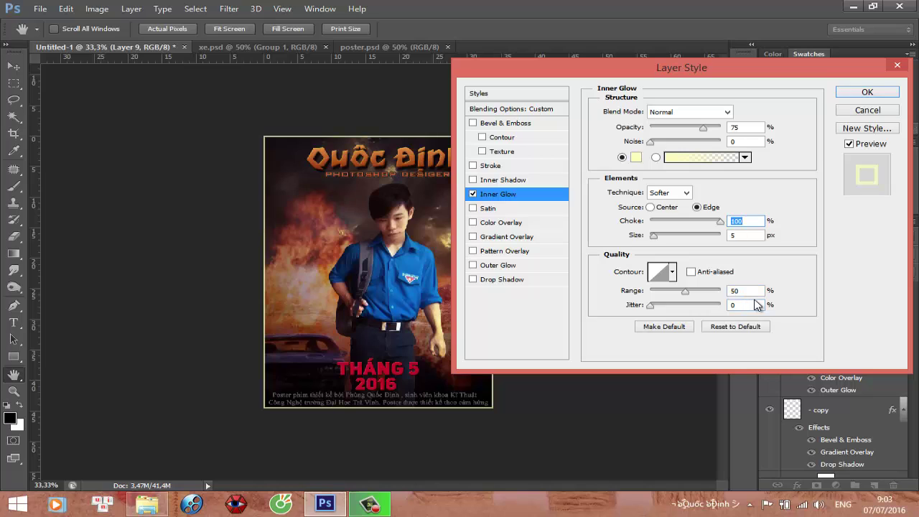
key("Tab")
type("18")
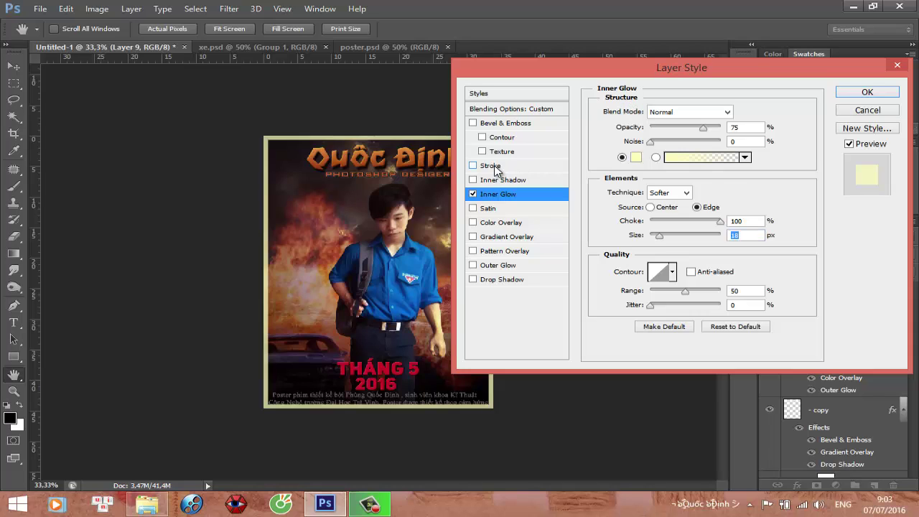
- Add a 17 px inside Stroke in Lighten blend mode and apply the layer style
left_click(494, 166)
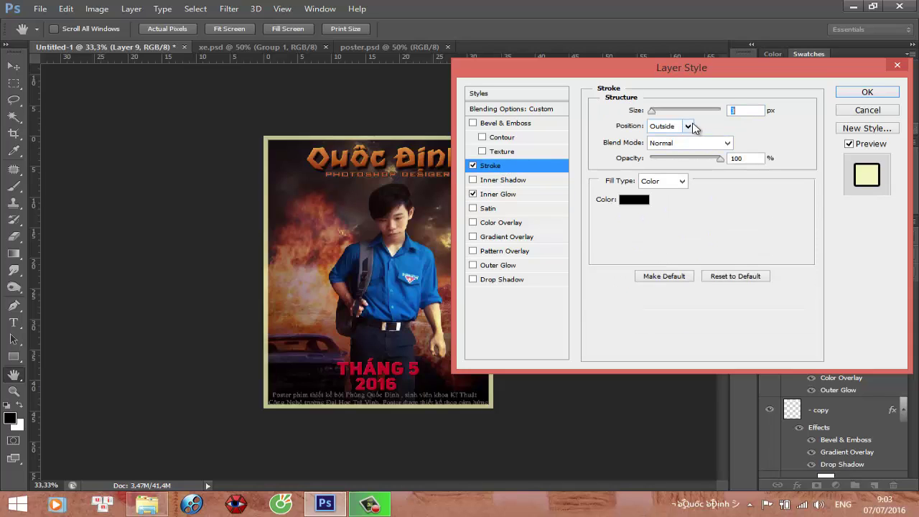
type("17")
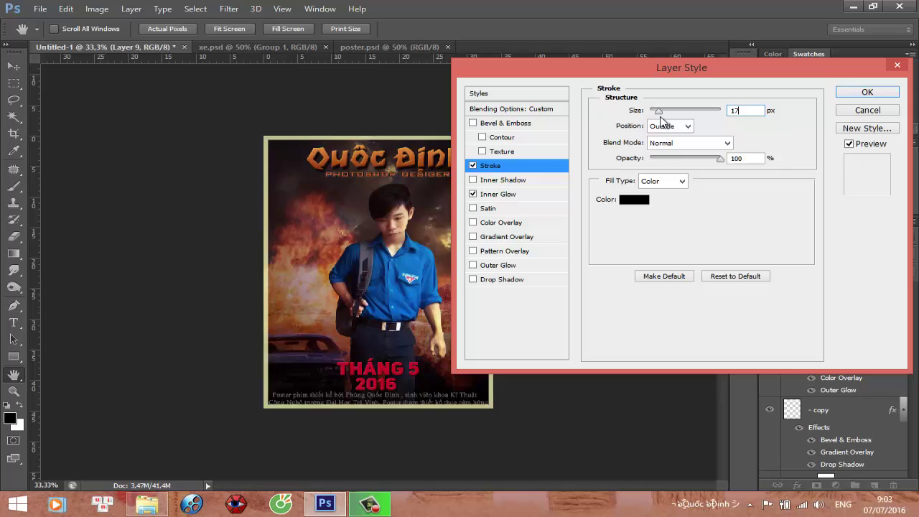
left_click(671, 127)
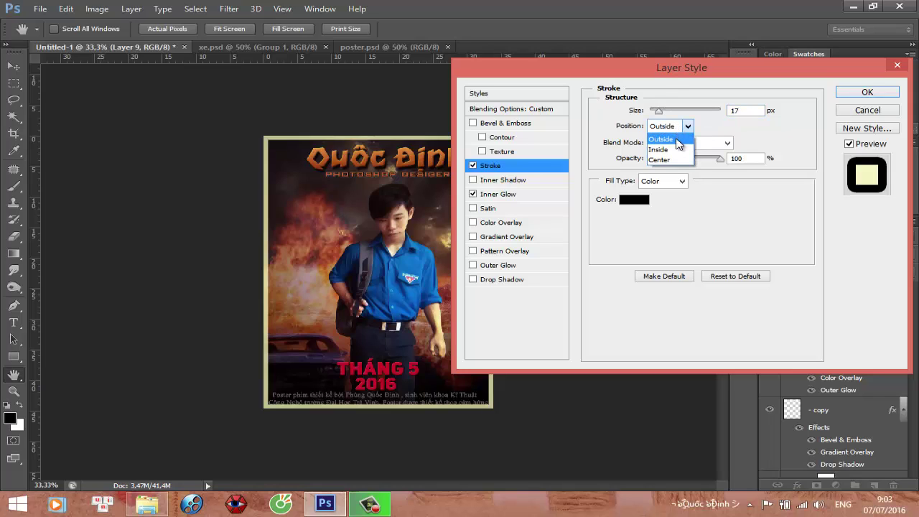
left_click(668, 147)
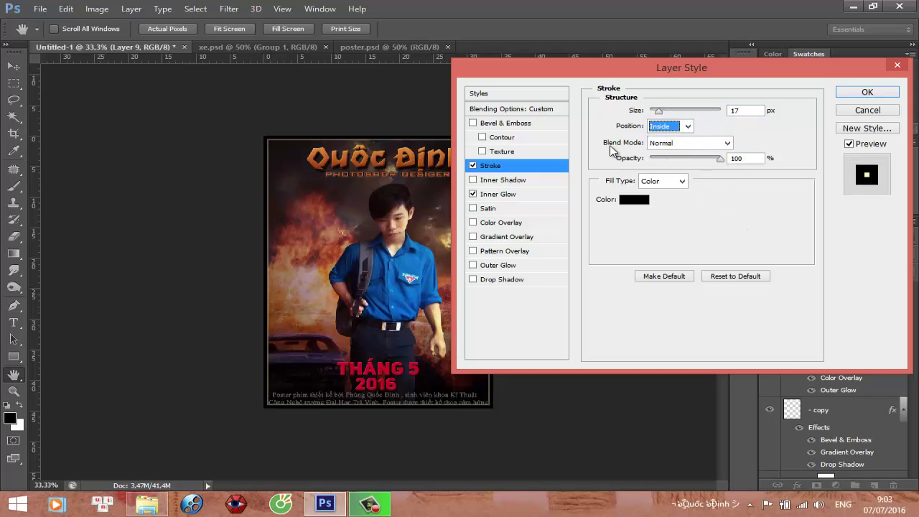
left_click(704, 148)
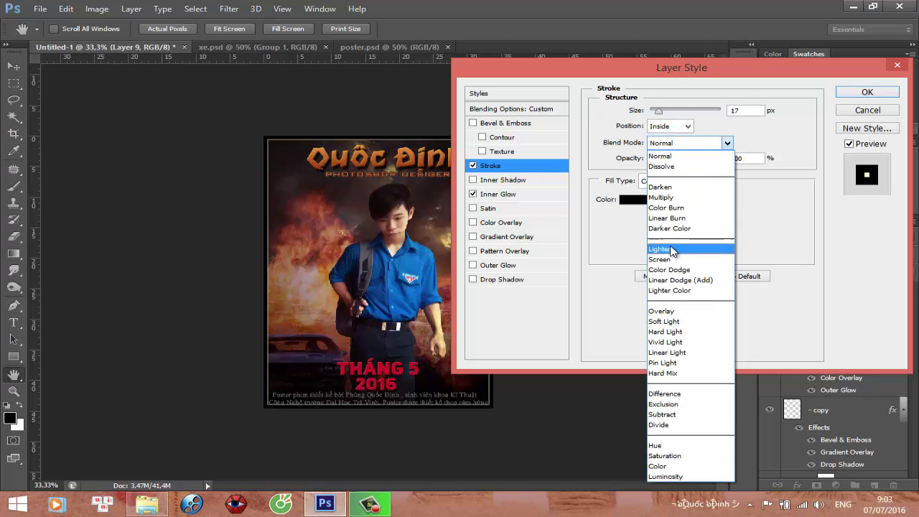
left_click(668, 251)
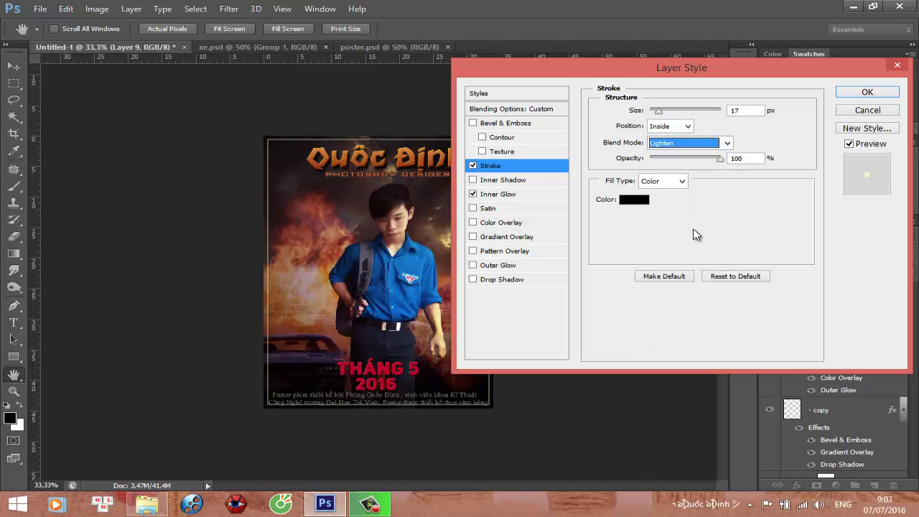
left_click_drag(755, 74, 674, 77)
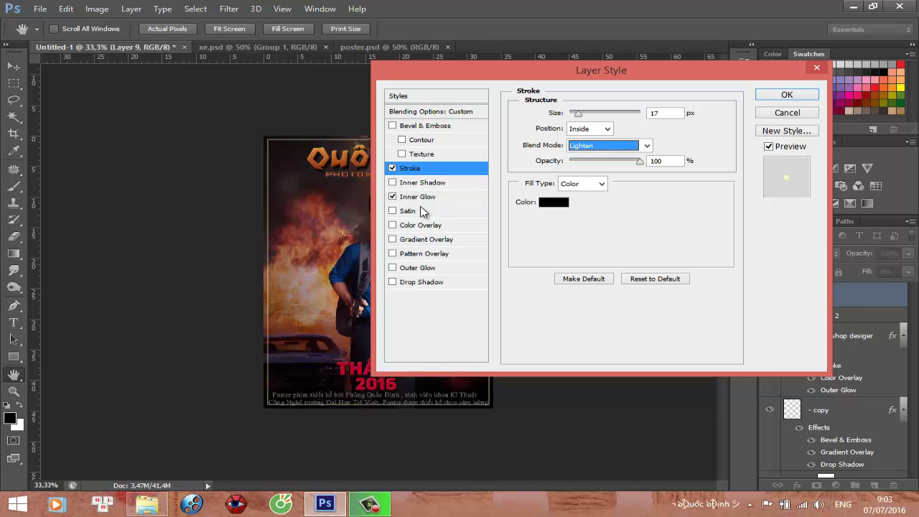
left_click(778, 100)
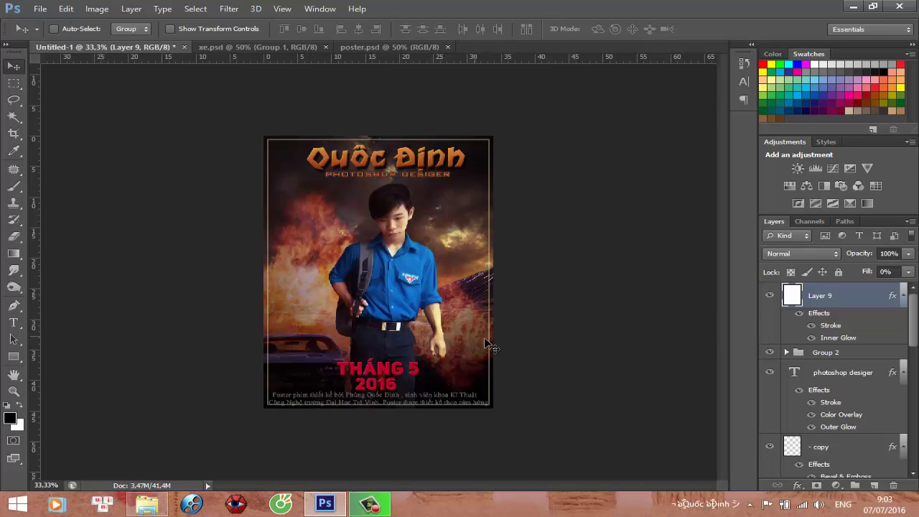
- Change a Layer 9 Inner Glow setting to 40 and commit the border effects
double_click(830, 338)
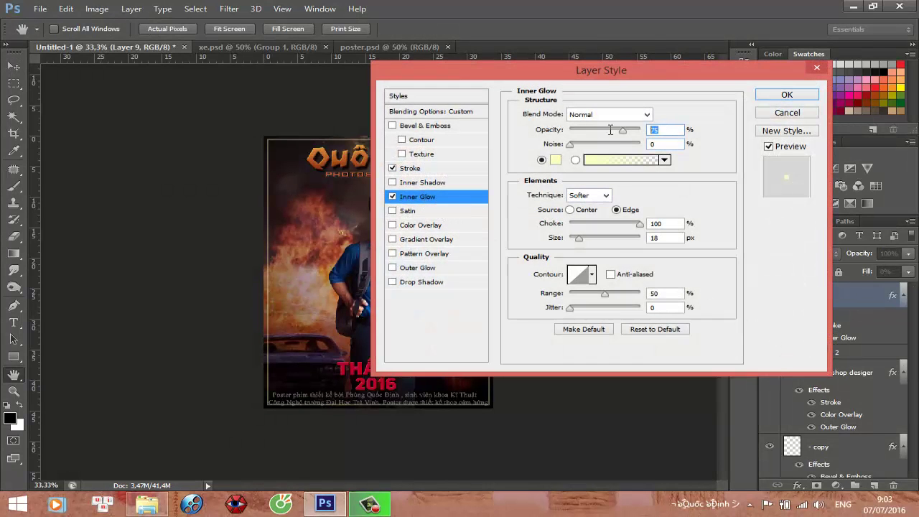
type("40")
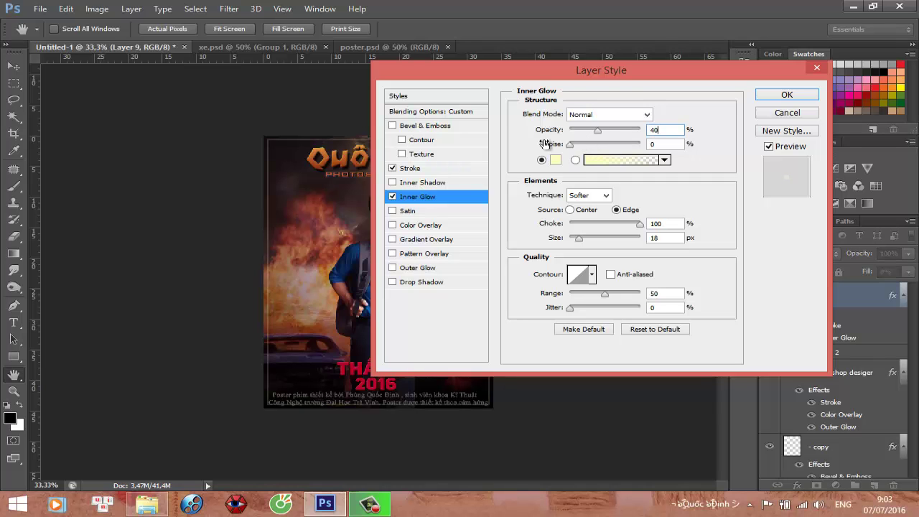
left_click(759, 96)
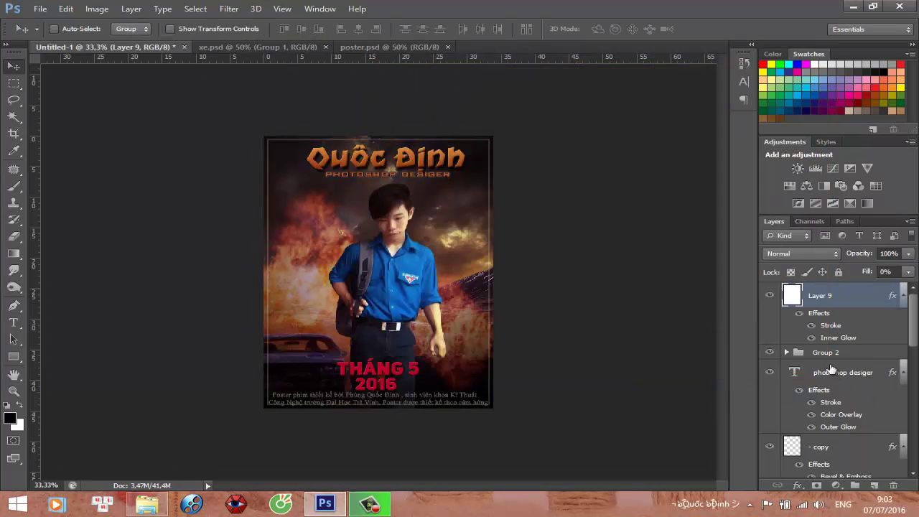
- Nudge the THÁNG 5 2016 group up and toggle Layer 9's border to compare
left_click(836, 353)
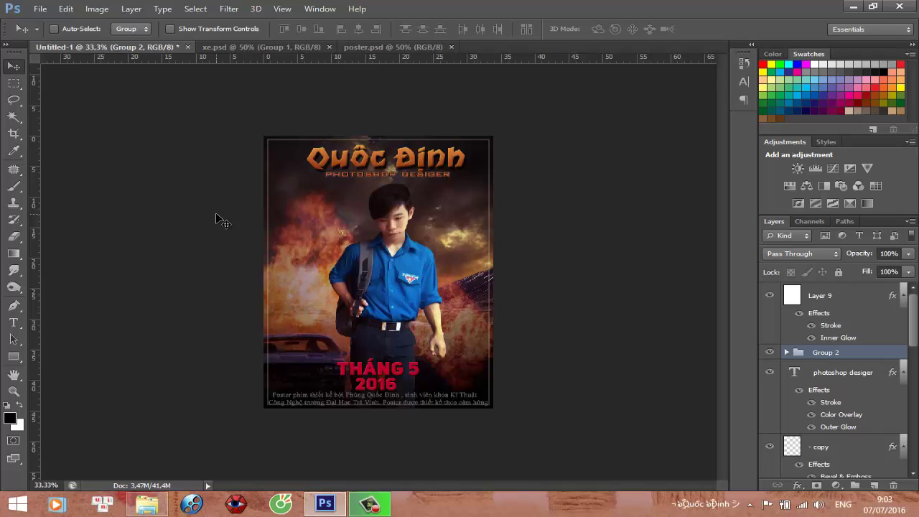
key("shift+Up")
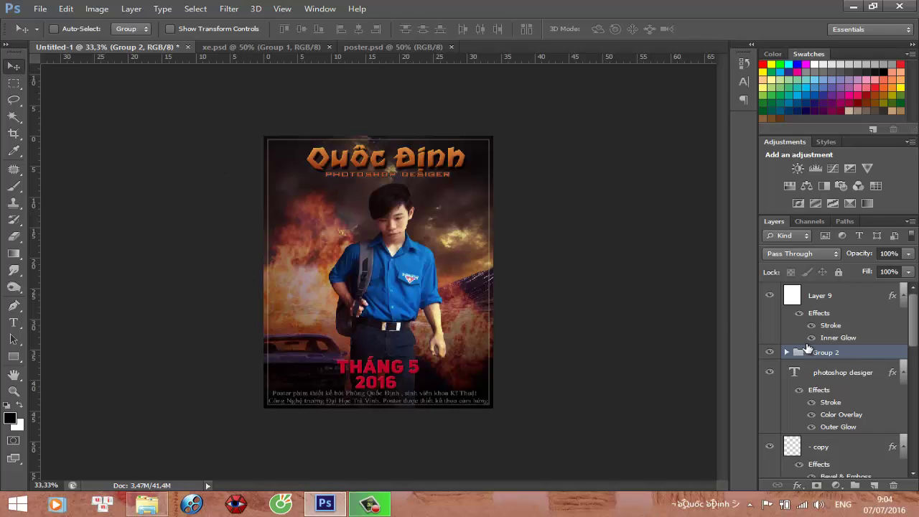
left_click(840, 304)
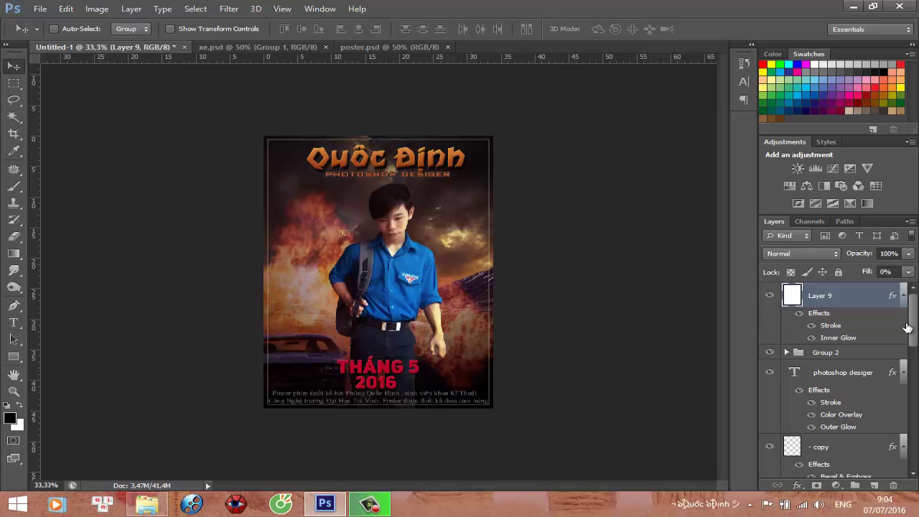
left_click(903, 296)
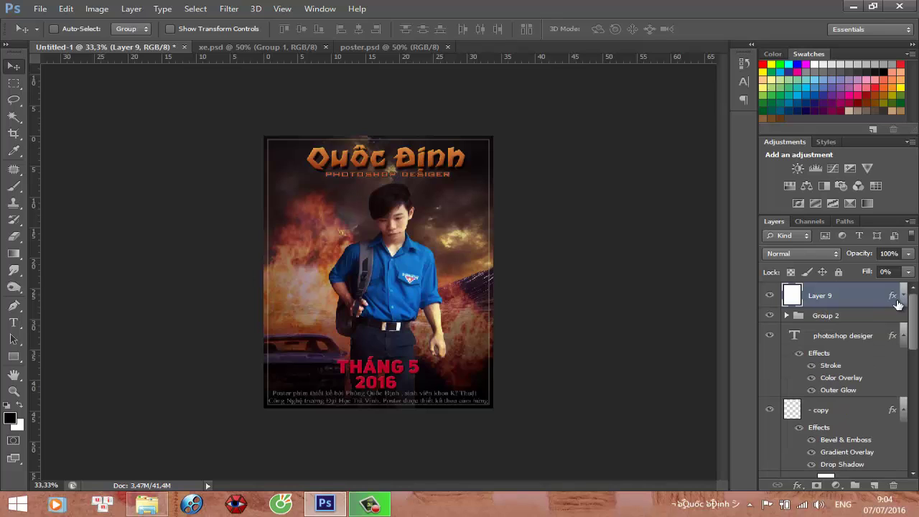
left_click(769, 295)
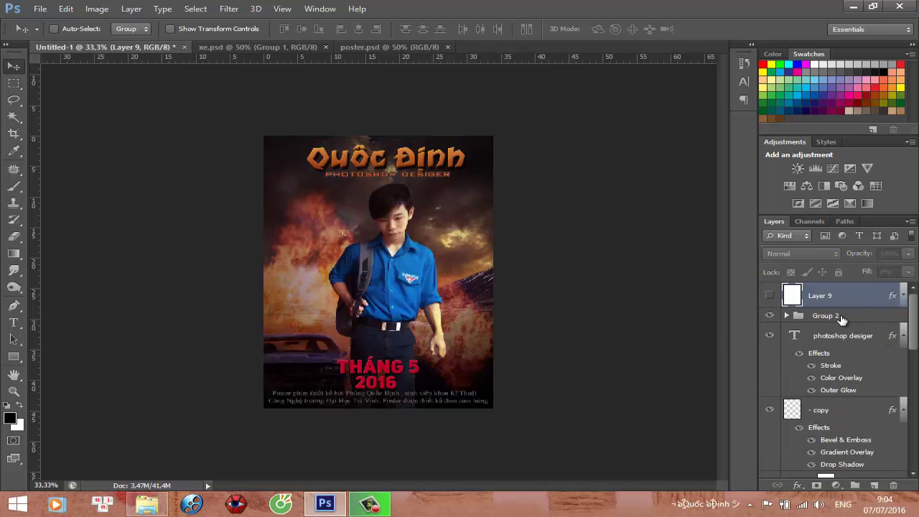
left_click(838, 318)
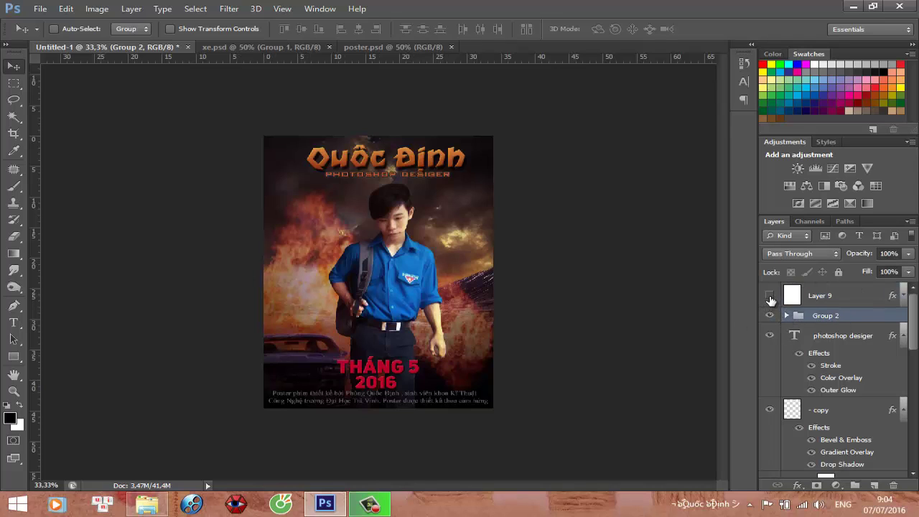
left_click(770, 296)
left_click(848, 307)
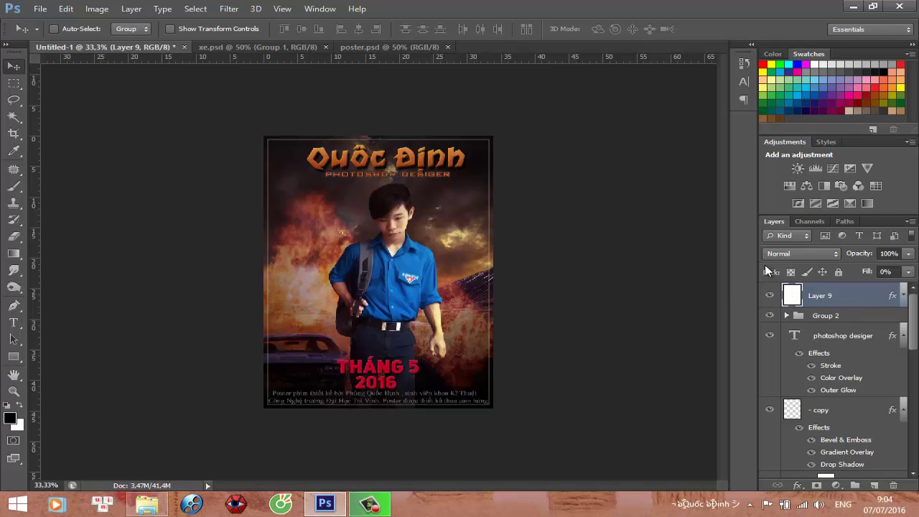
- Stamp all visible layers into merged Layer 10 and duplicate it
key("ctrl+shift+alt+e")
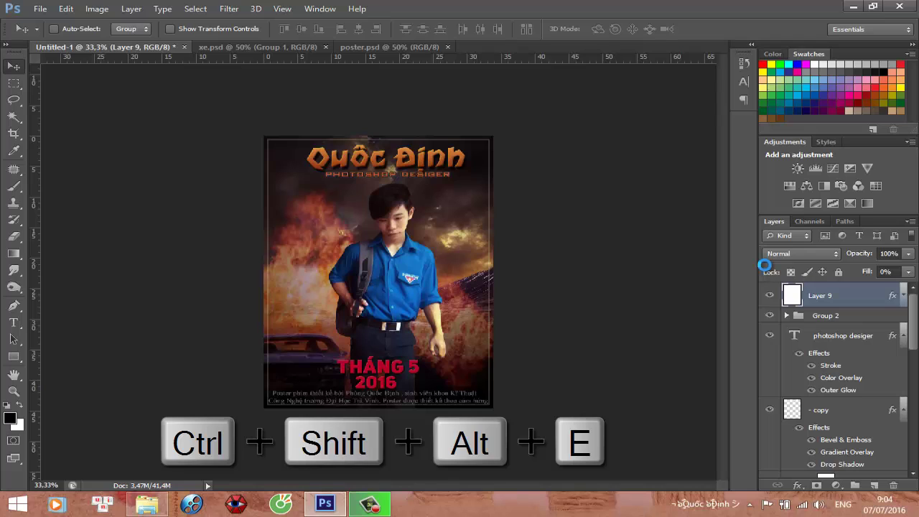
key("ctrl+j")
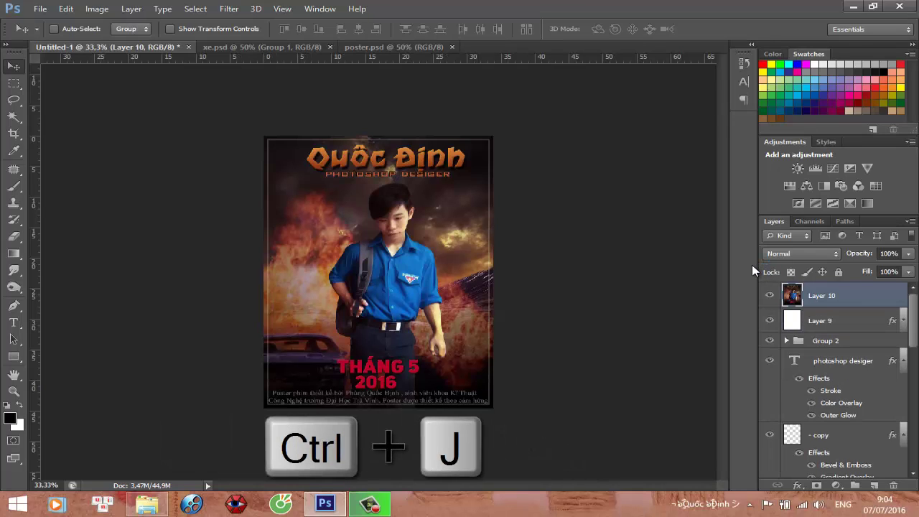
key("ctrl+j")
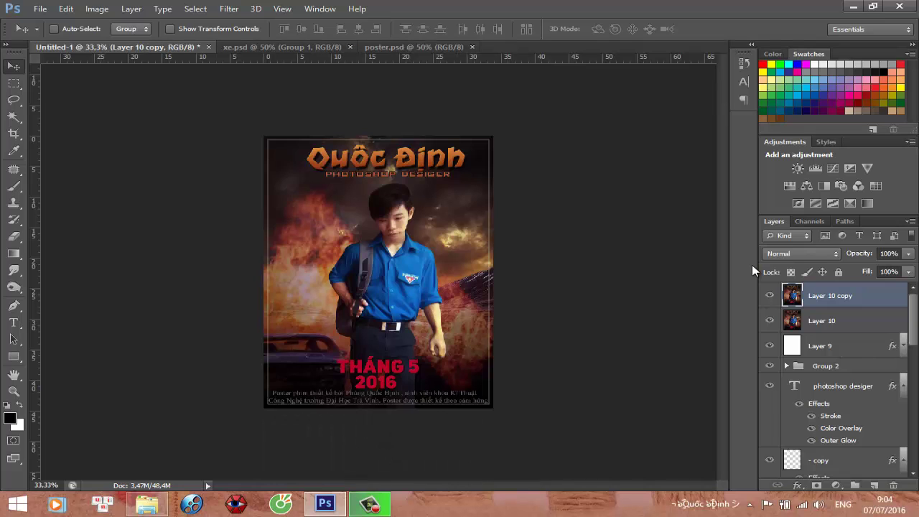
- Preview a High Pass filter of about 2.7 px radius on the copy
left_click(230, 9)
mouse_move(240, 237)
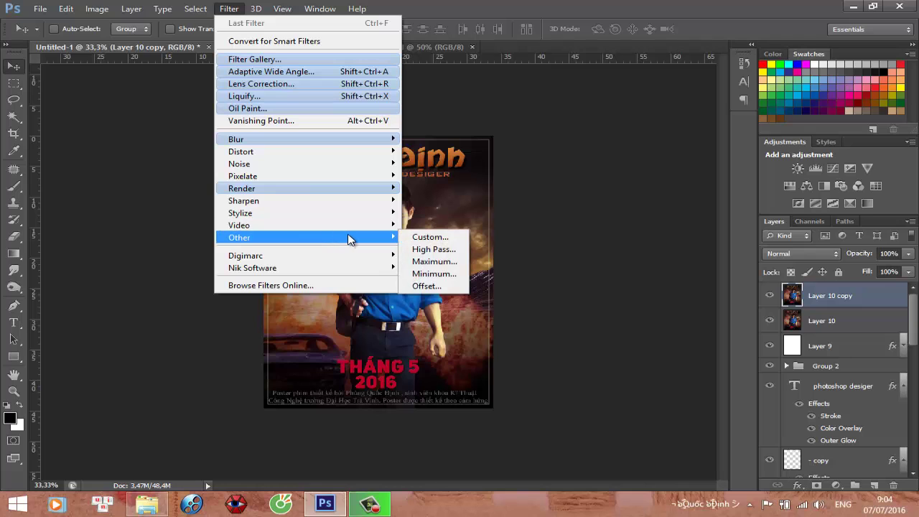
left_click(446, 252)
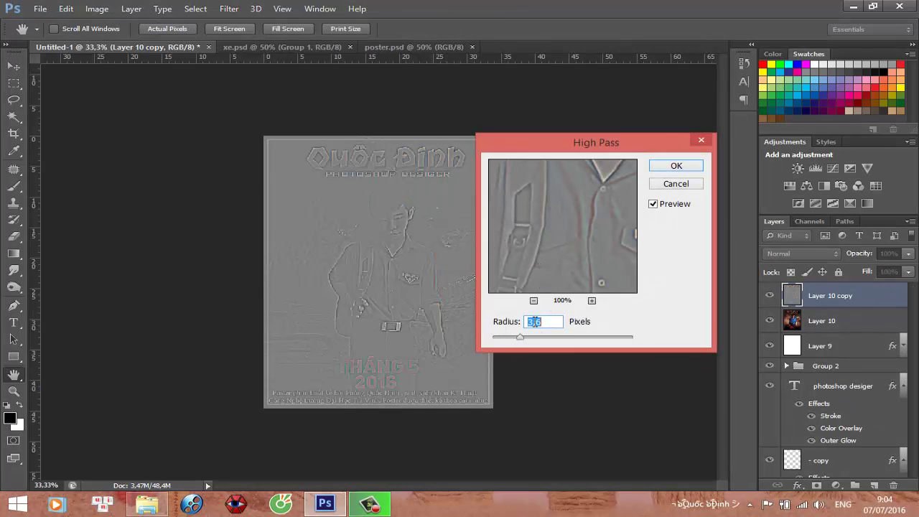
left_click_drag(519, 337, 513, 337)
- Apply the High Pass and blend the copy in Linear Light at 30% opacity
left_click(676, 166)
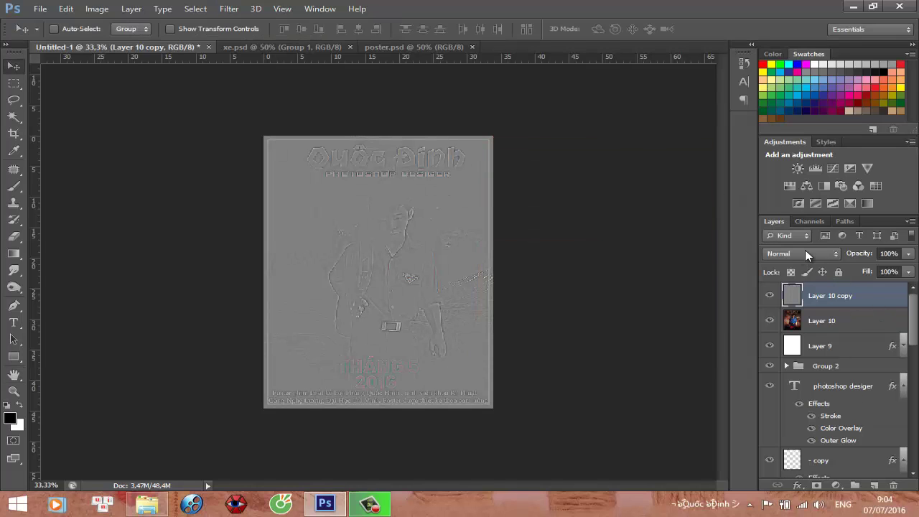
left_click(828, 258)
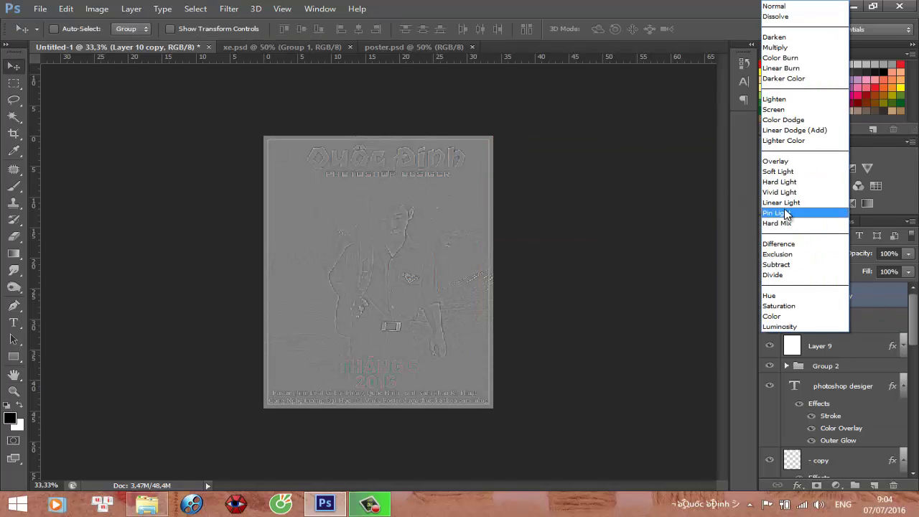
left_click(789, 202)
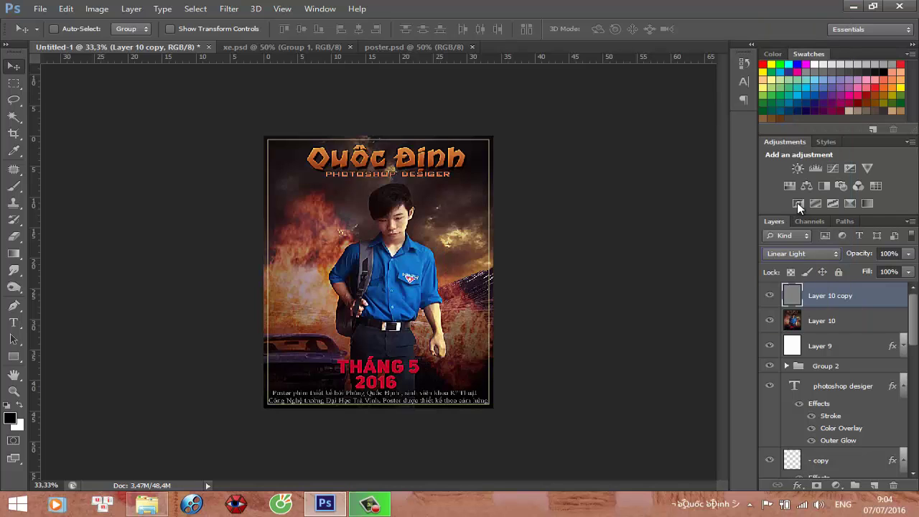
left_click(890, 253)
type("30")
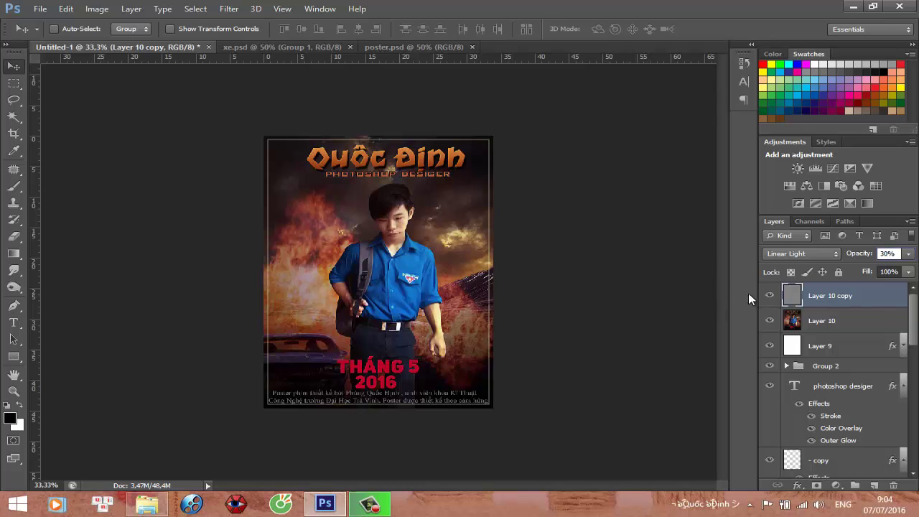
- Toggle the sharpening layer to compare, then fit the whole poster on screen
left_click(770, 298)
left_click(770, 298)
left_click(770, 298)
left_click(770, 298)
left_click(770, 298)
left_click(770, 298)
left_click(770, 298)
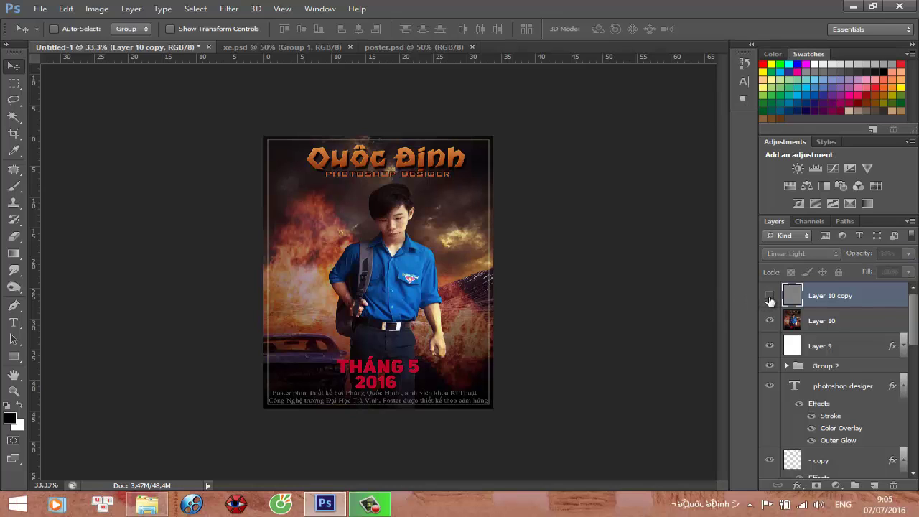
left_click(770, 298)
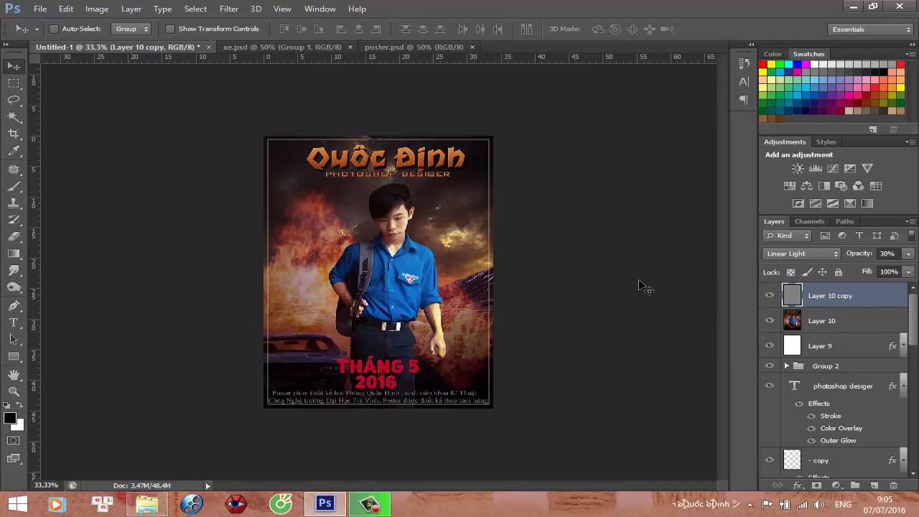
left_click(15, 393)
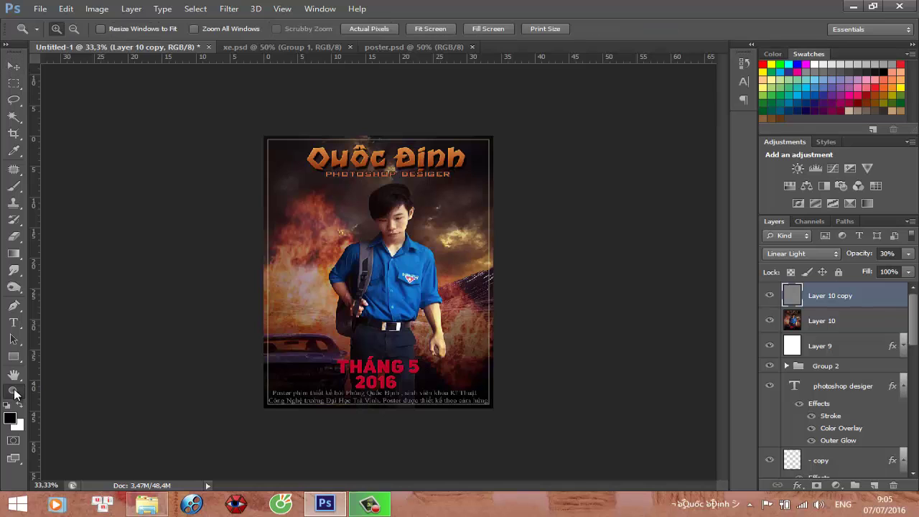
right_click(388, 227)
left_click(424, 239)
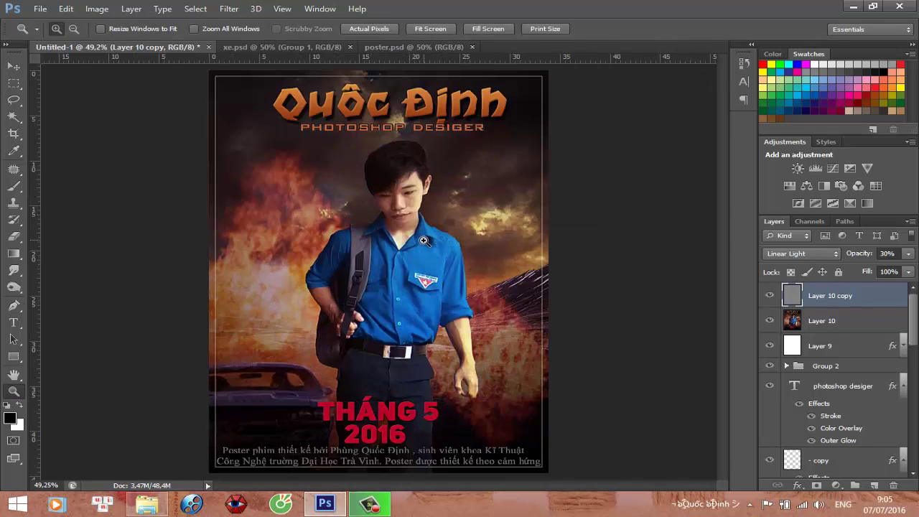